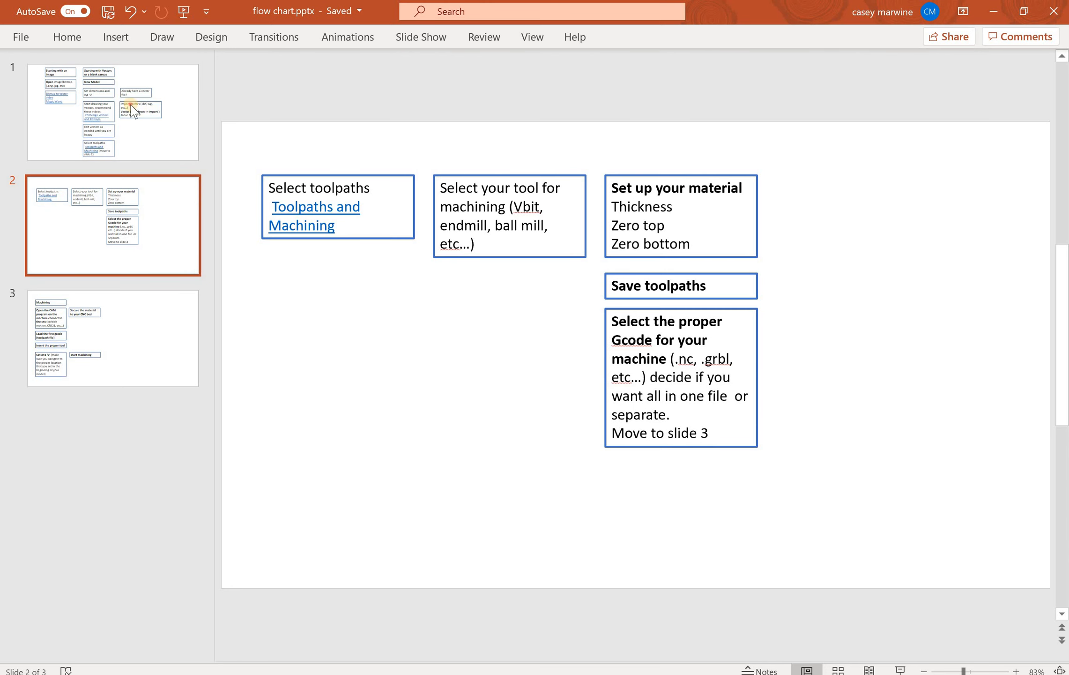
# Step: Show the first slide of the flow chart, launch Carveco Maker and maximize its window
pyautogui.click(133, 111)
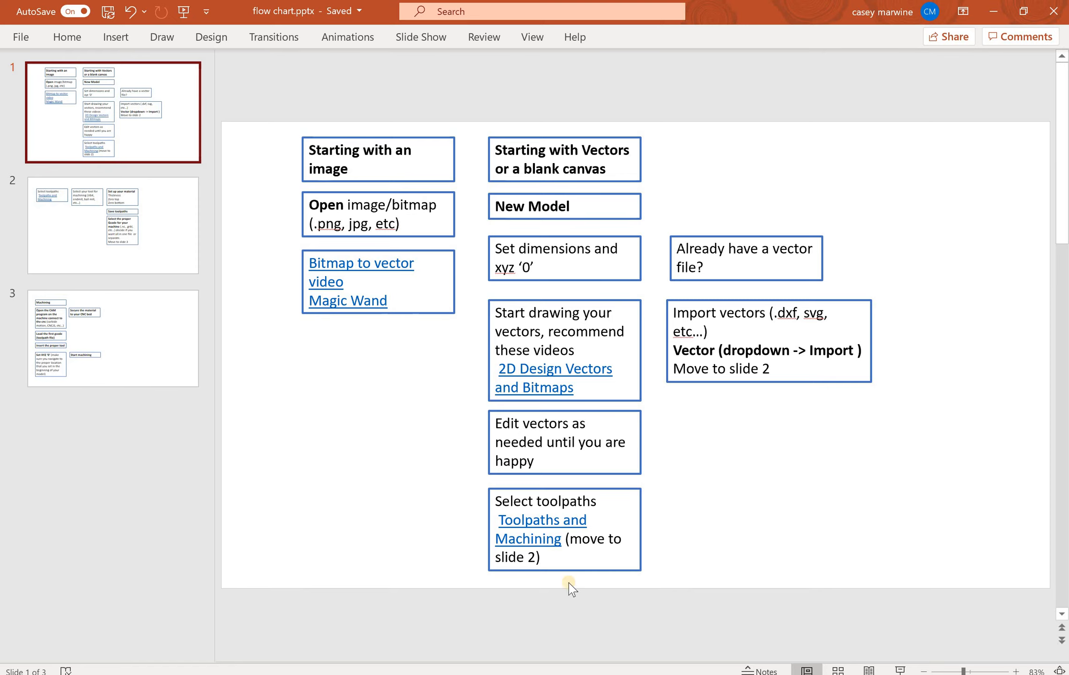
pyautogui.press('super')
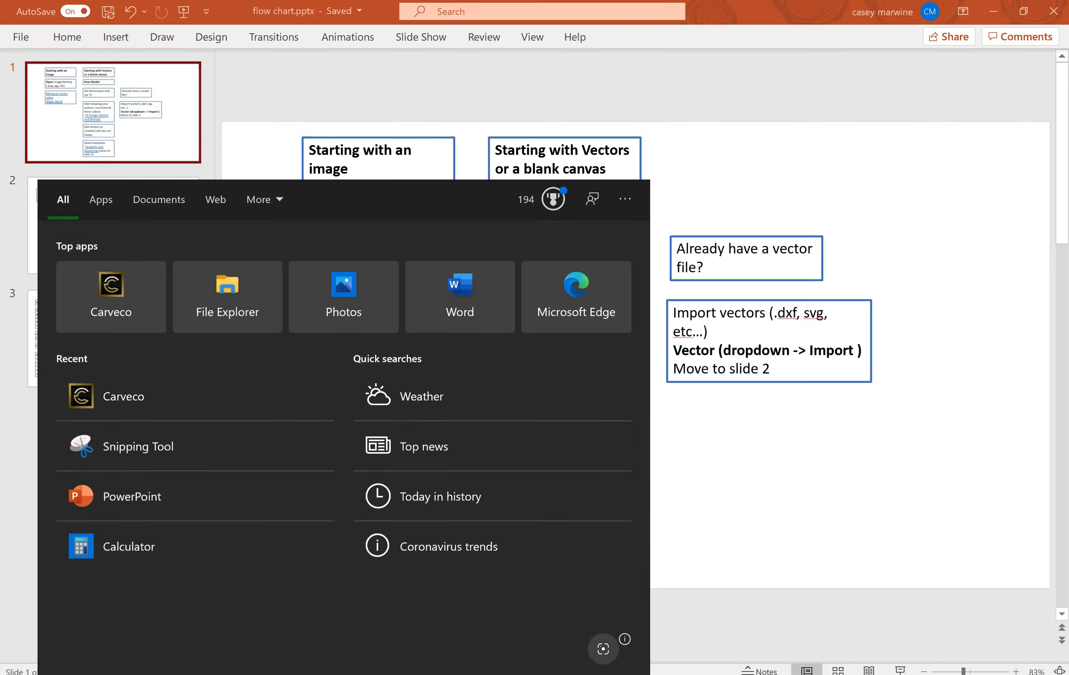
pyautogui.write('care')
pyautogui.click(229, 276)
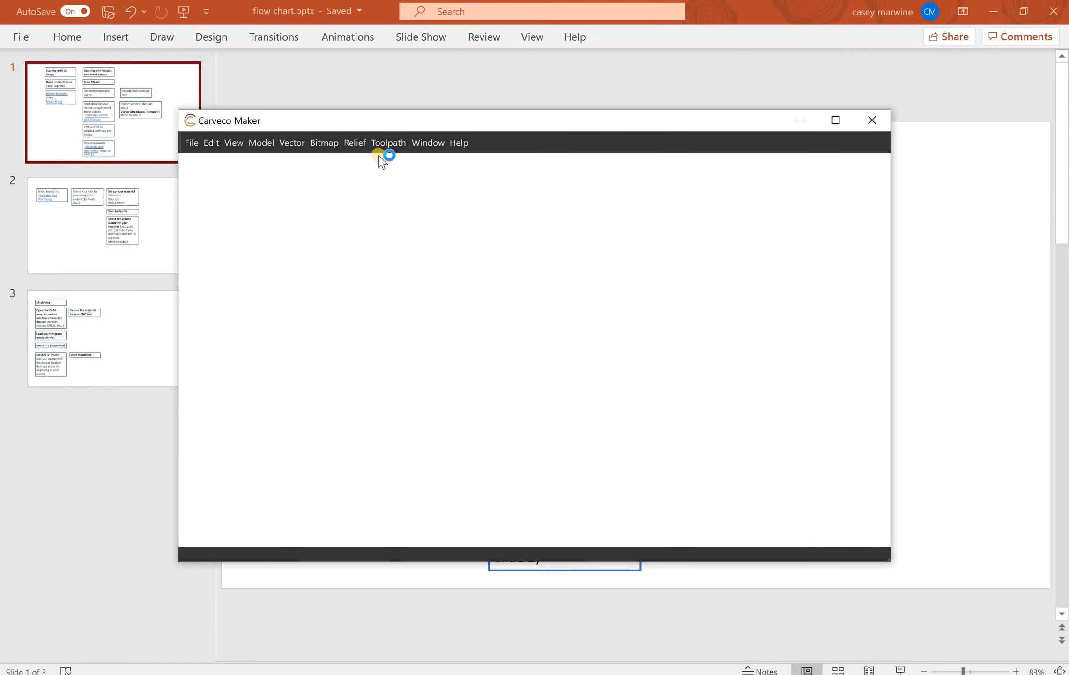
pyautogui.click(836, 120)
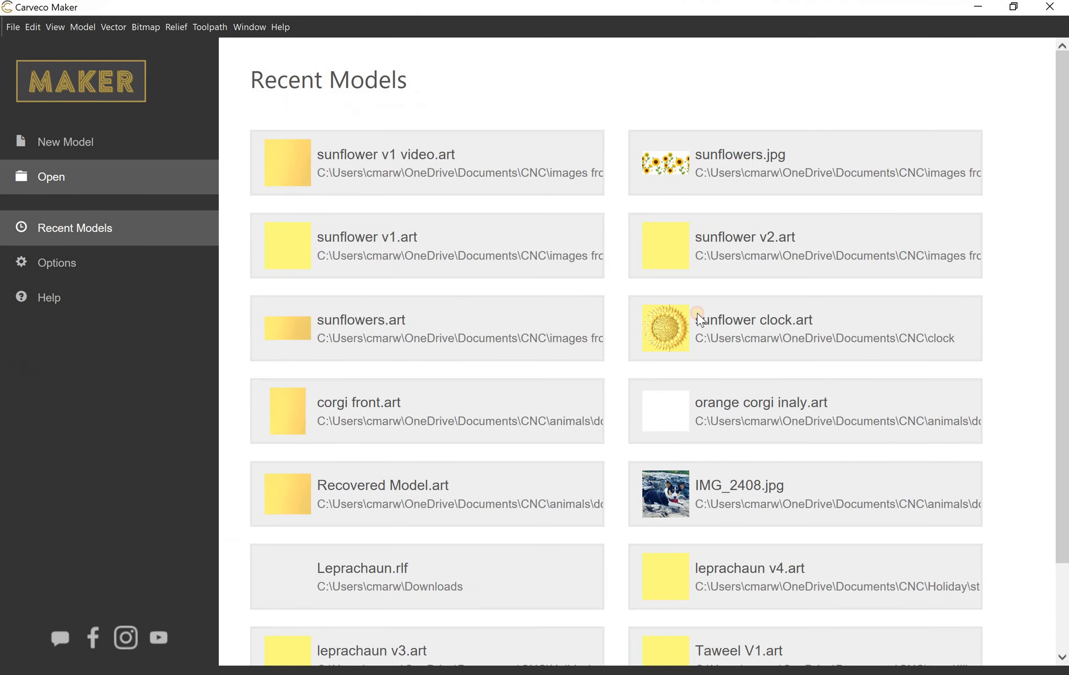
# Step: Open the image sunflowers.jpg from the sunflower folder as a new model
pyautogui.click(67, 168)
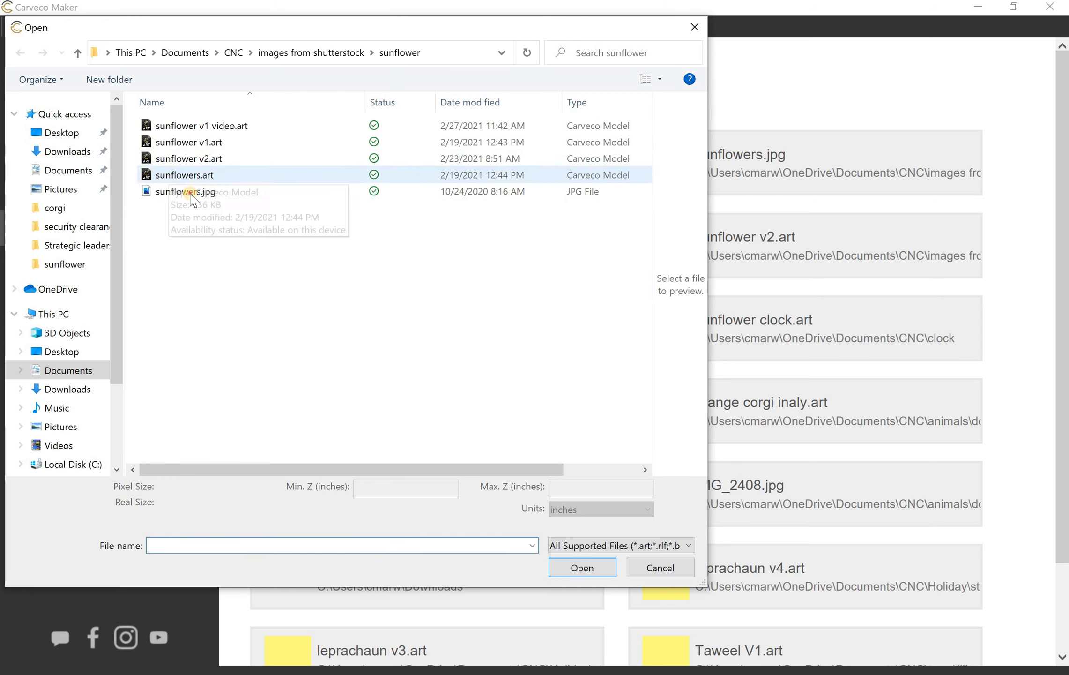
pyautogui.click(185, 191)
pyautogui.click(582, 567)
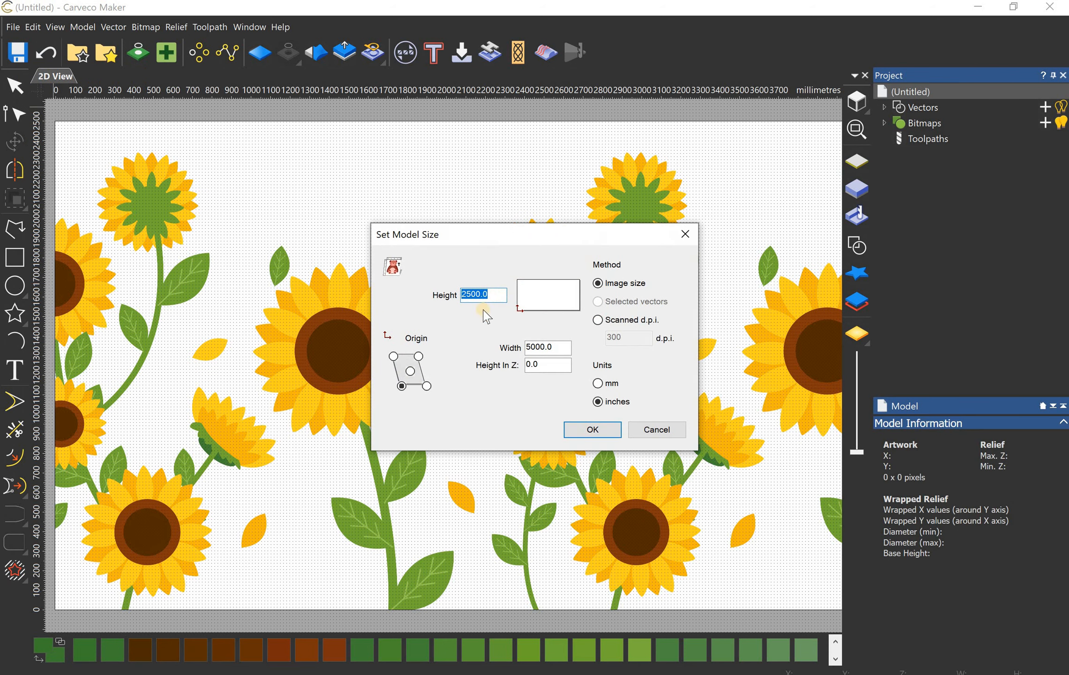
# Step: Set the model height to 12 inches with a 24-inch width, accept the size and switch to the 2D view
pyautogui.write('12')
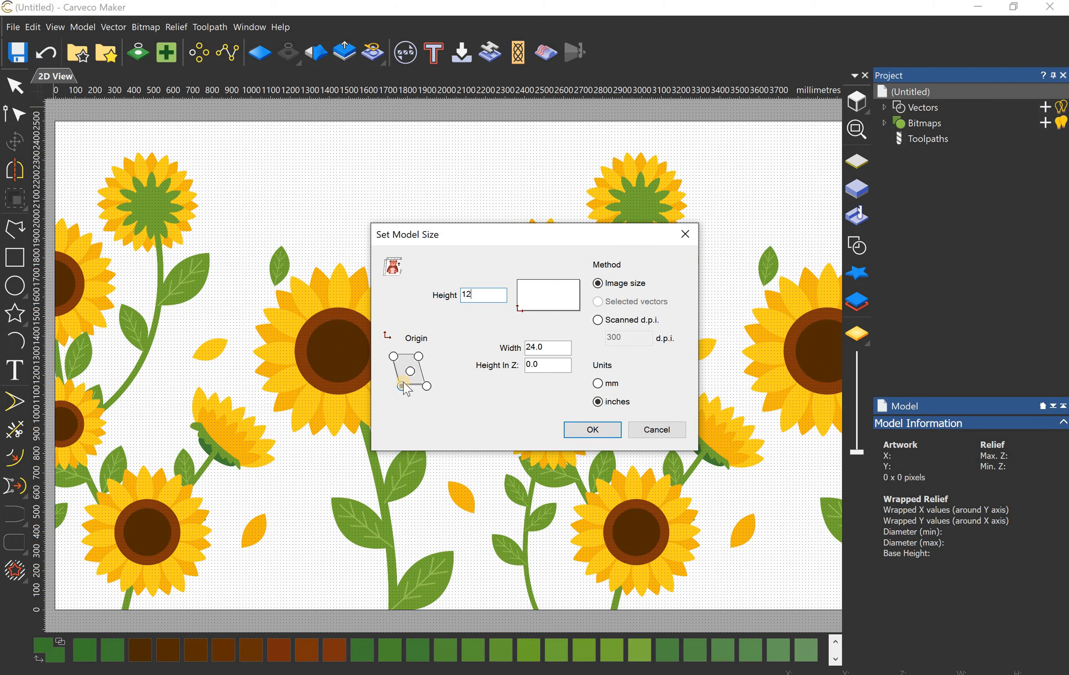
pyautogui.click(581, 430)
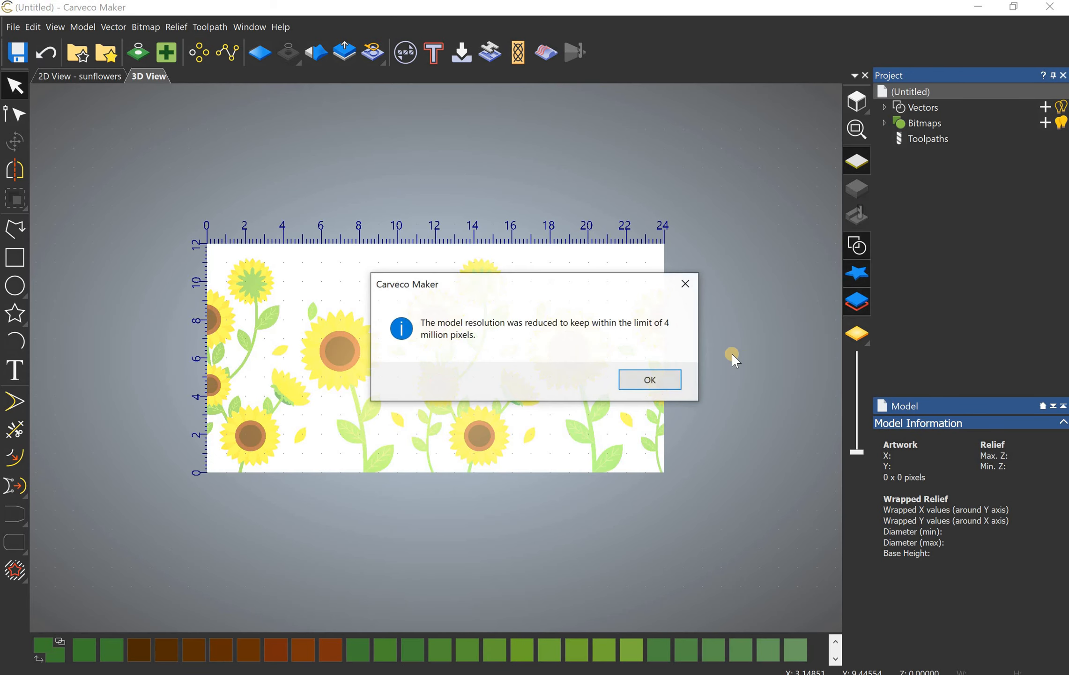
pyautogui.click(638, 377)
pyautogui.click(84, 75)
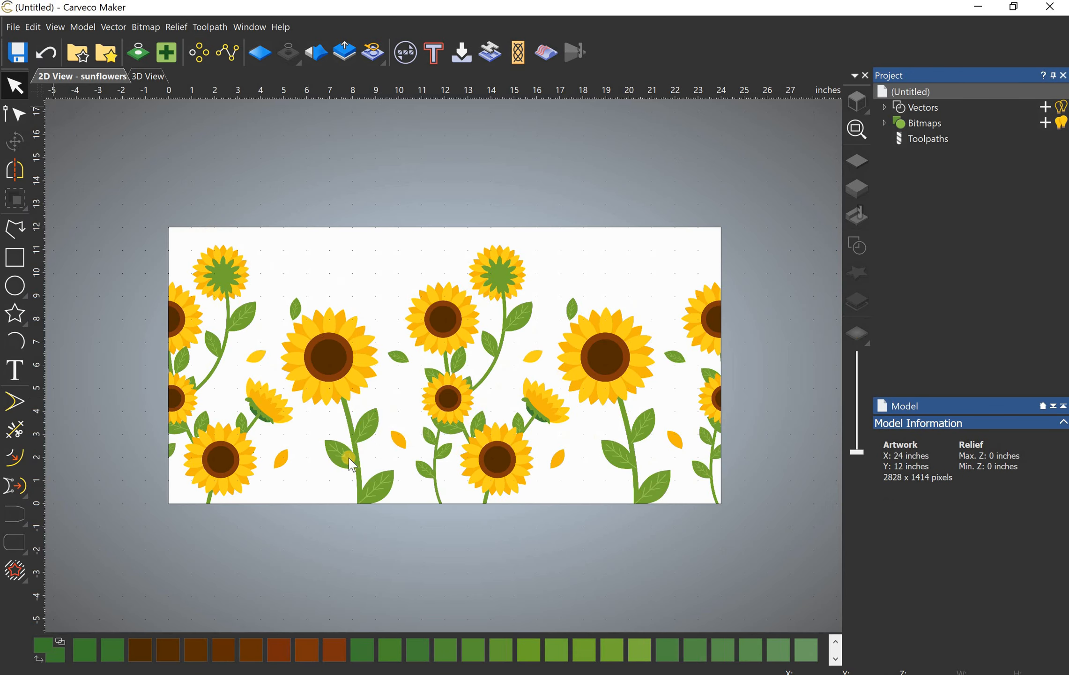
# Step: Reduce the sunflower image to a maximum of 8 colours in Bitmap to Vector
pyautogui.scroll(-2, 375, 375)
pyautogui.scroll(2, 388, 364)
pyautogui.scroll(2, 671, 482)
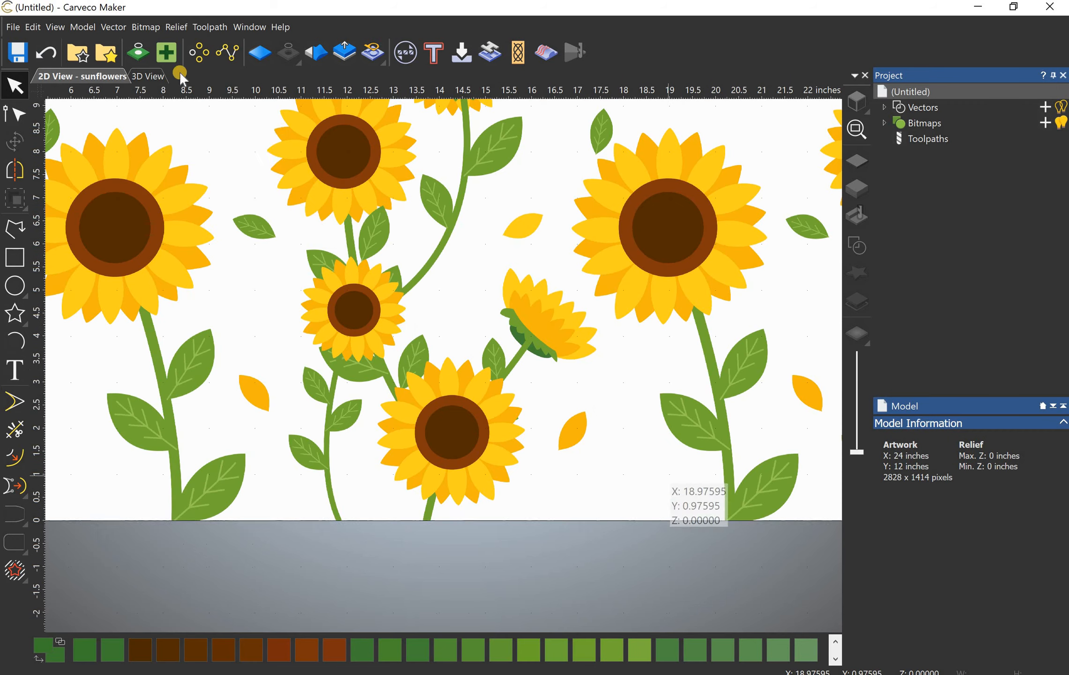
pyautogui.click(139, 52)
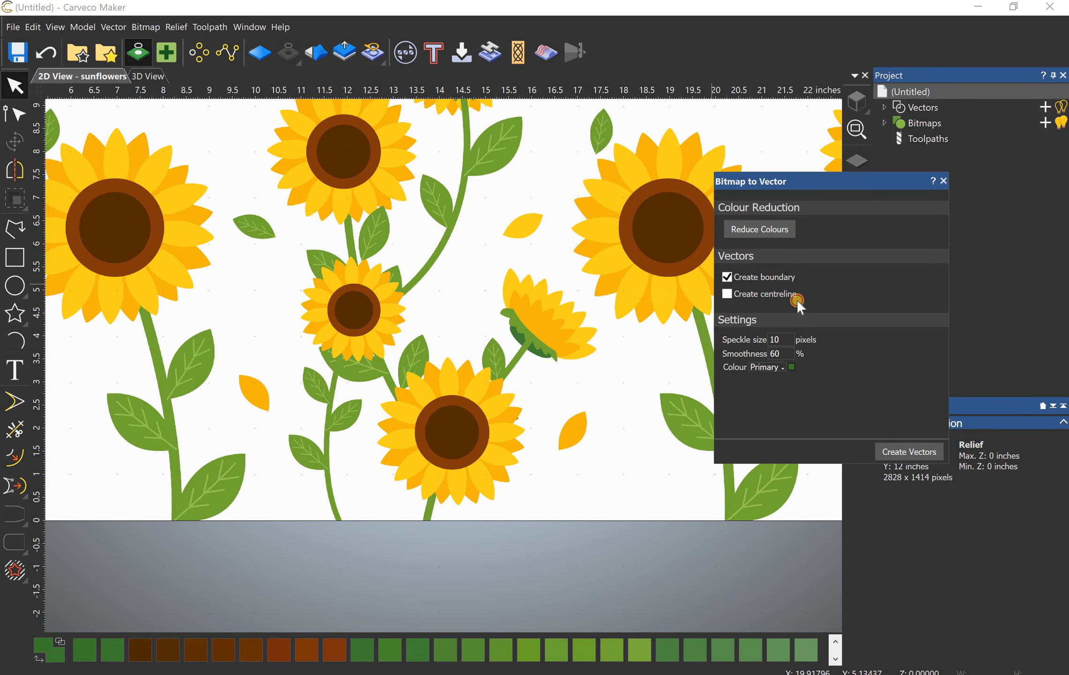
pyautogui.click(759, 229)
pyautogui.moveTo(497, 351); pyautogui.dragTo(488, 349)
pyautogui.click(547, 387)
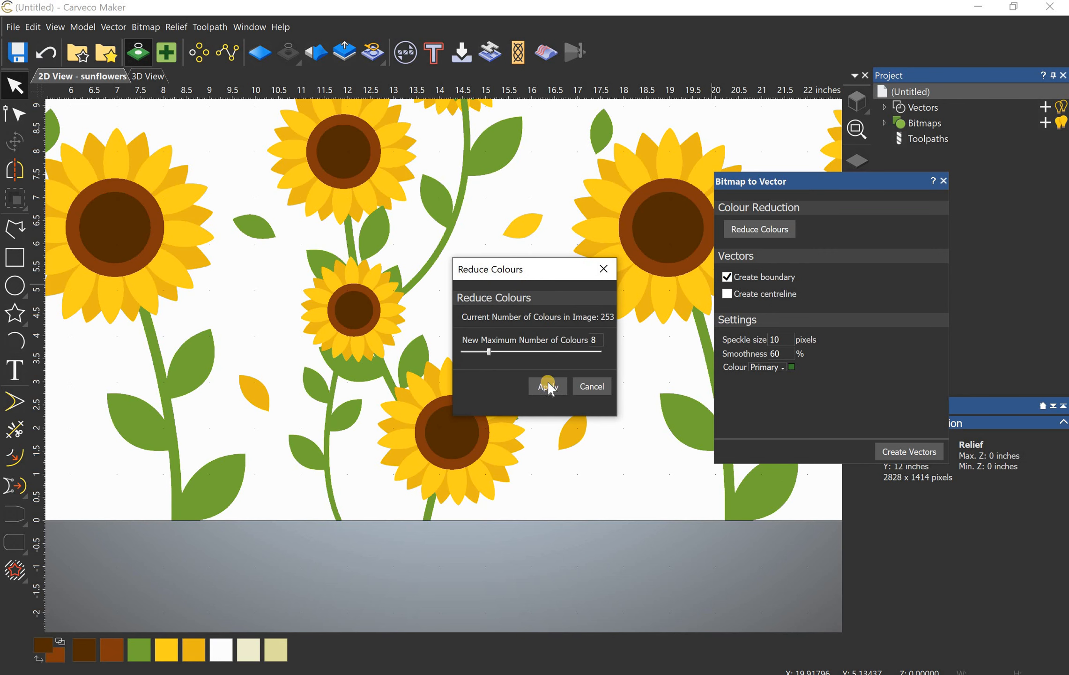
# Step: Link the white, cream and khaki background colours into one, keeping khaki as the primary colour
pyautogui.scroll(-3, 220, 379)
pyautogui.scroll(3, 338, 317)
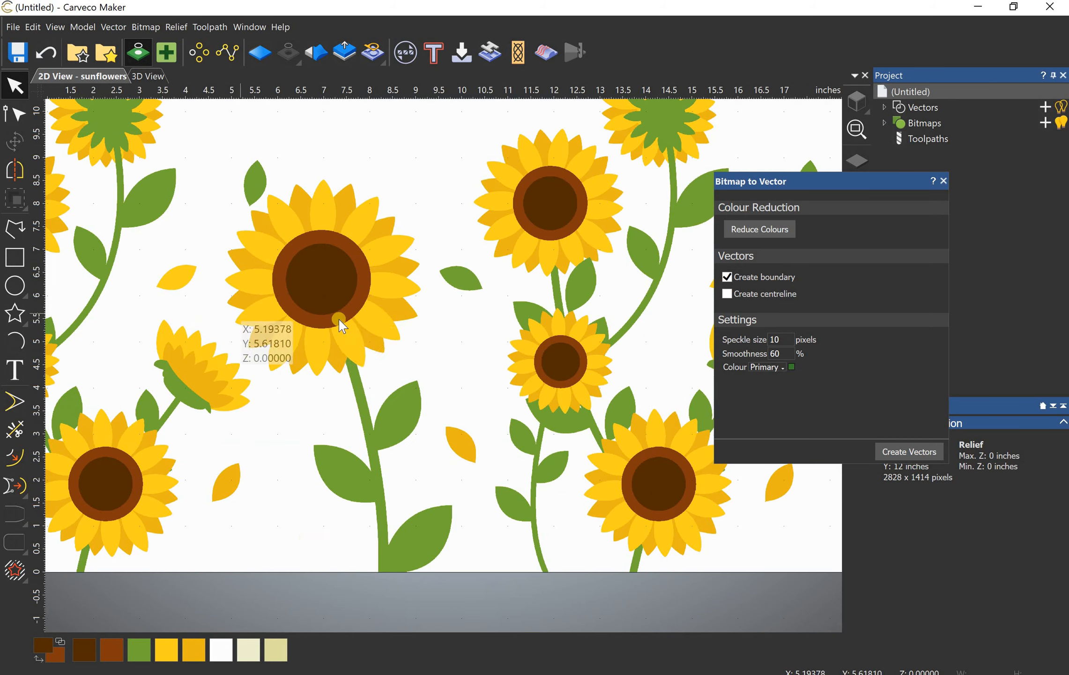
pyautogui.click(223, 648)
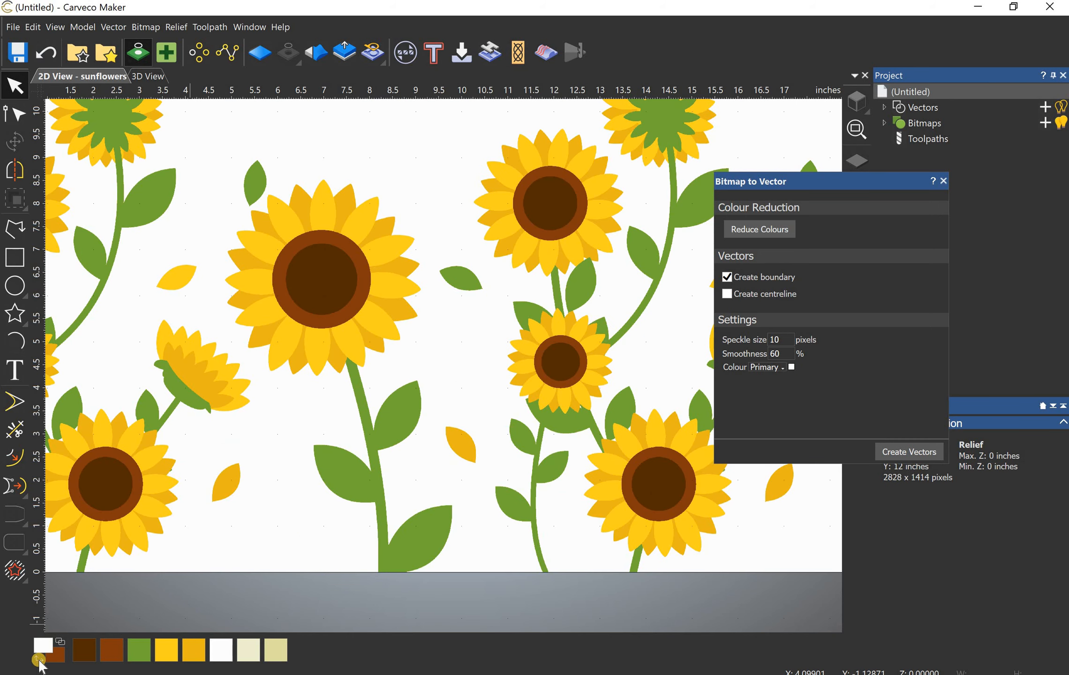
pyautogui.click(39, 658)
pyautogui.click(248, 649)
pyautogui.click(60, 641)
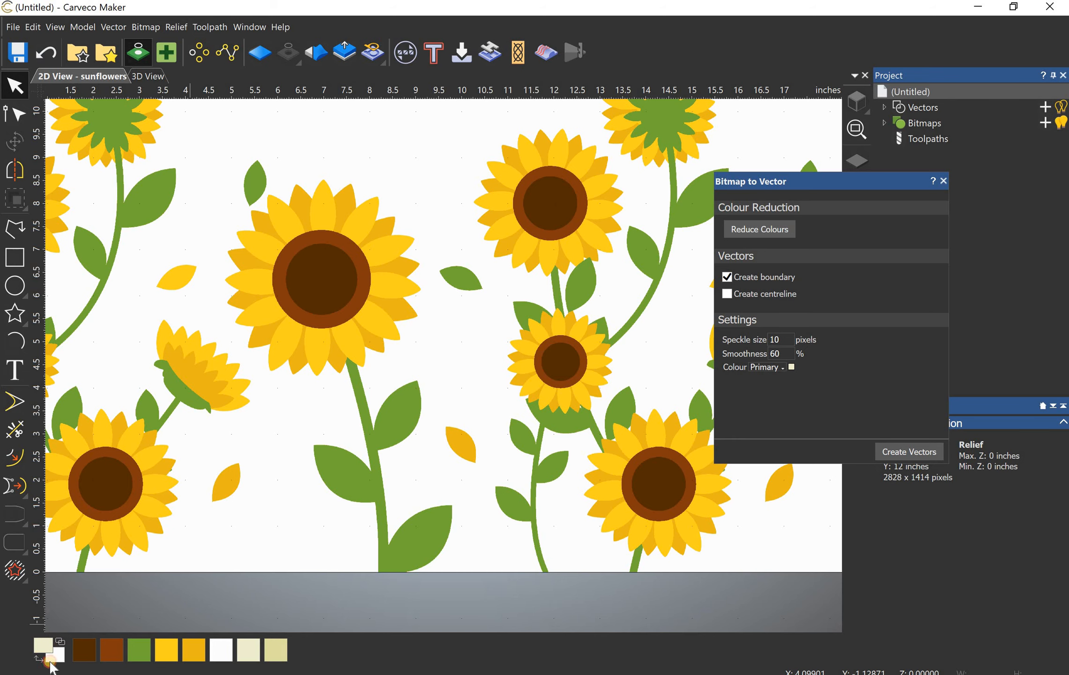
pyautogui.click(39, 658)
pyautogui.click(275, 650)
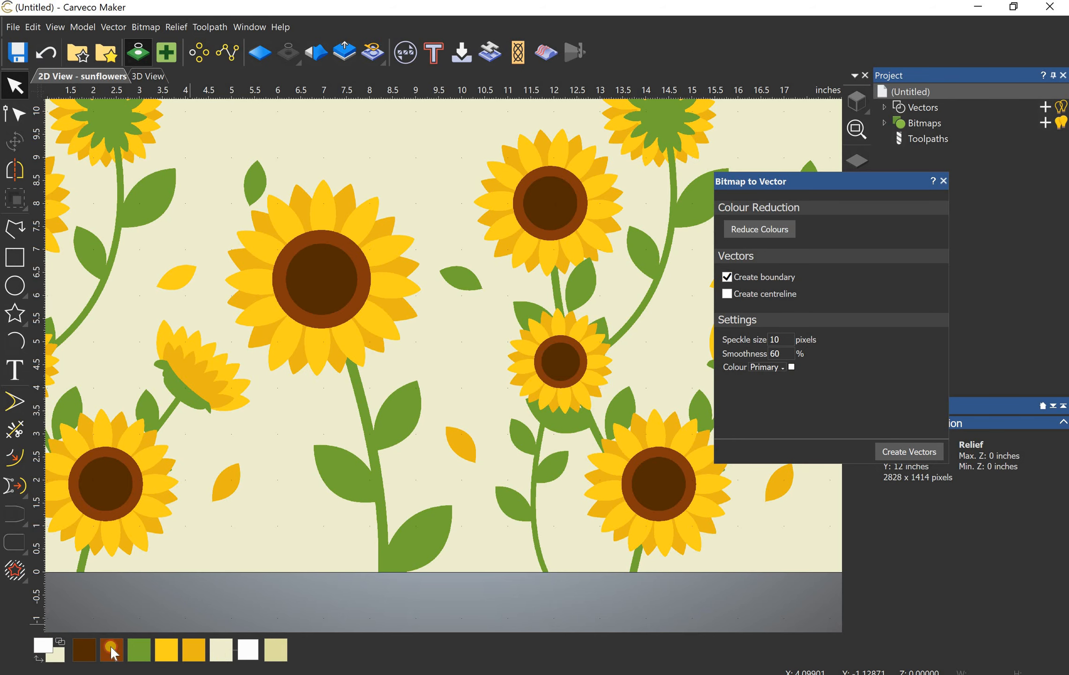
pyautogui.click(60, 642)
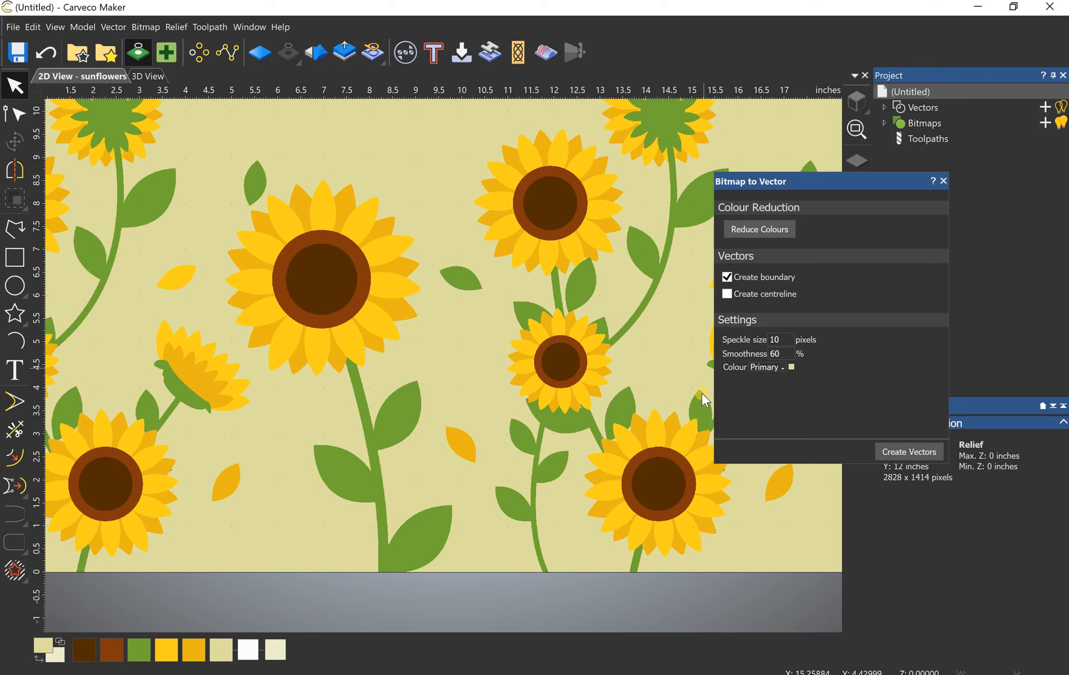
# Step: Create boundary vectors from the primary khaki background colour and close Bitmap to Vector
pyautogui.click(916, 453)
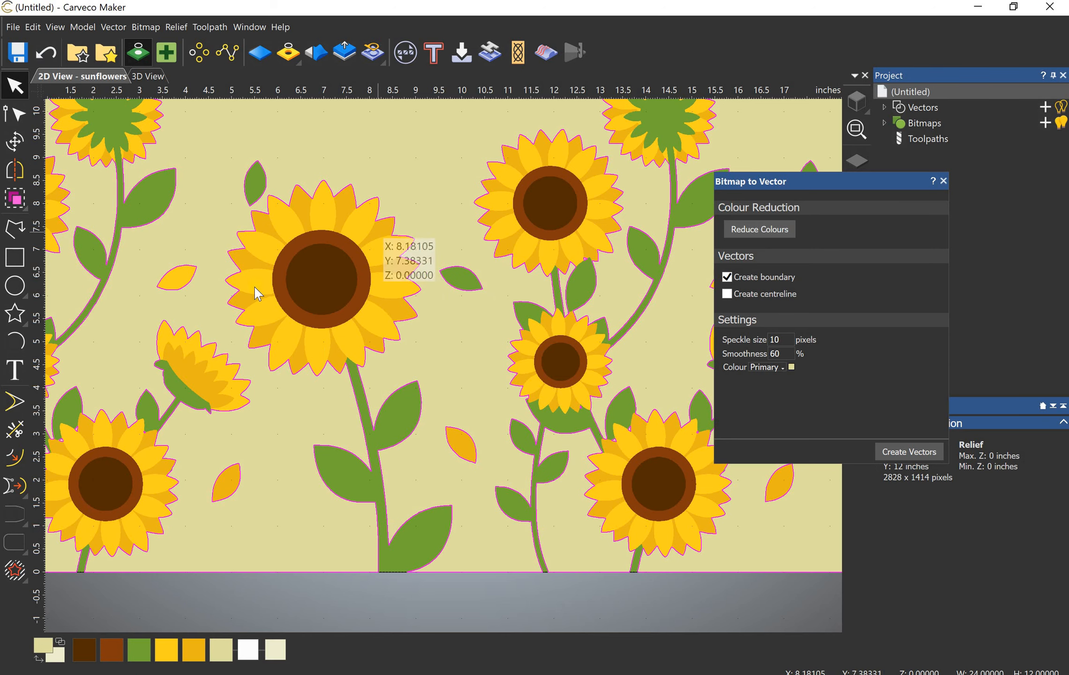
pyautogui.scroll(3, 256, 292)
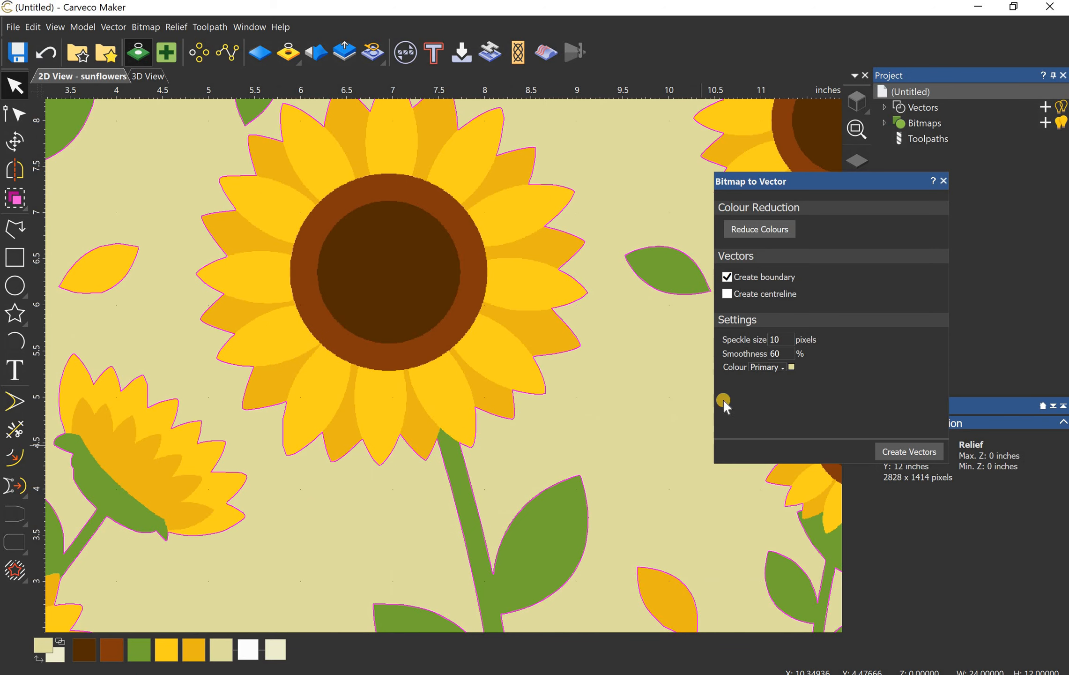
pyautogui.click(942, 177)
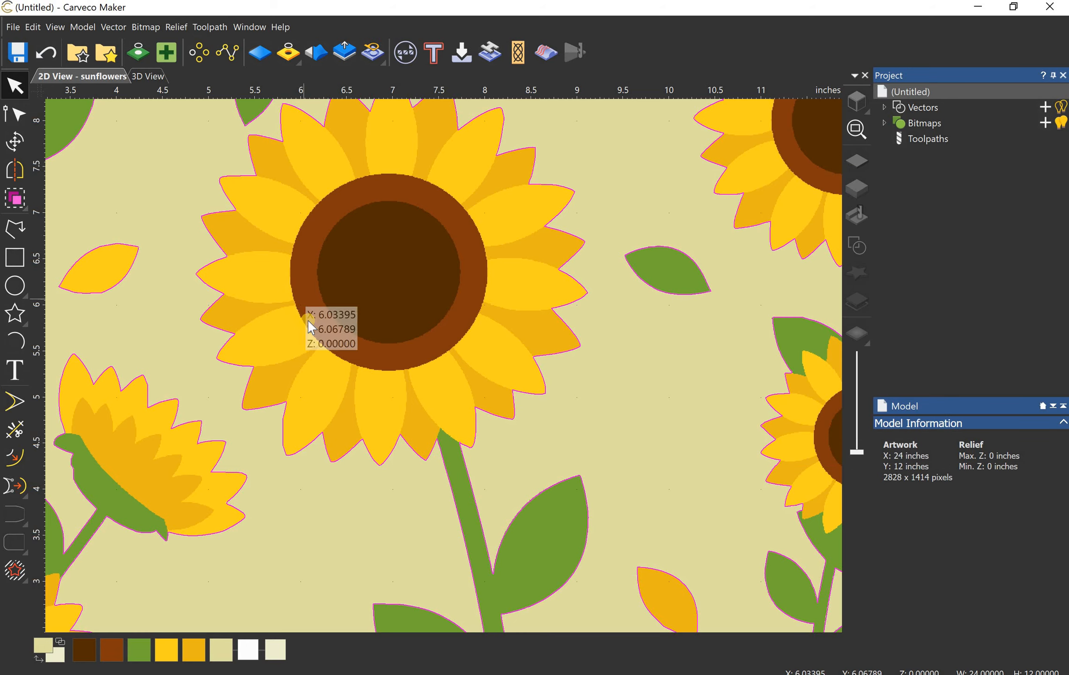
# Step: Trace the large sunflower's petals, brown ring and dark centre as smooth vectors with the Magic Wand, using image colour at 5% tolerance
pyautogui.scroll(3, 339, 356)
pyautogui.scroll(-3, 430, 456)
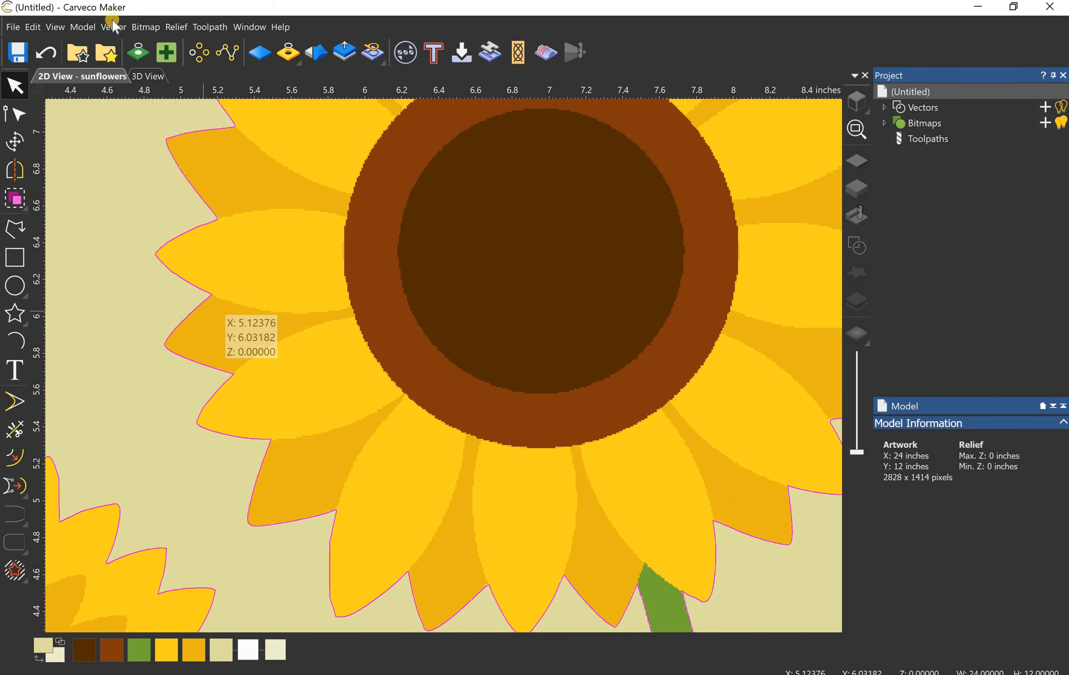
pyautogui.click(143, 26)
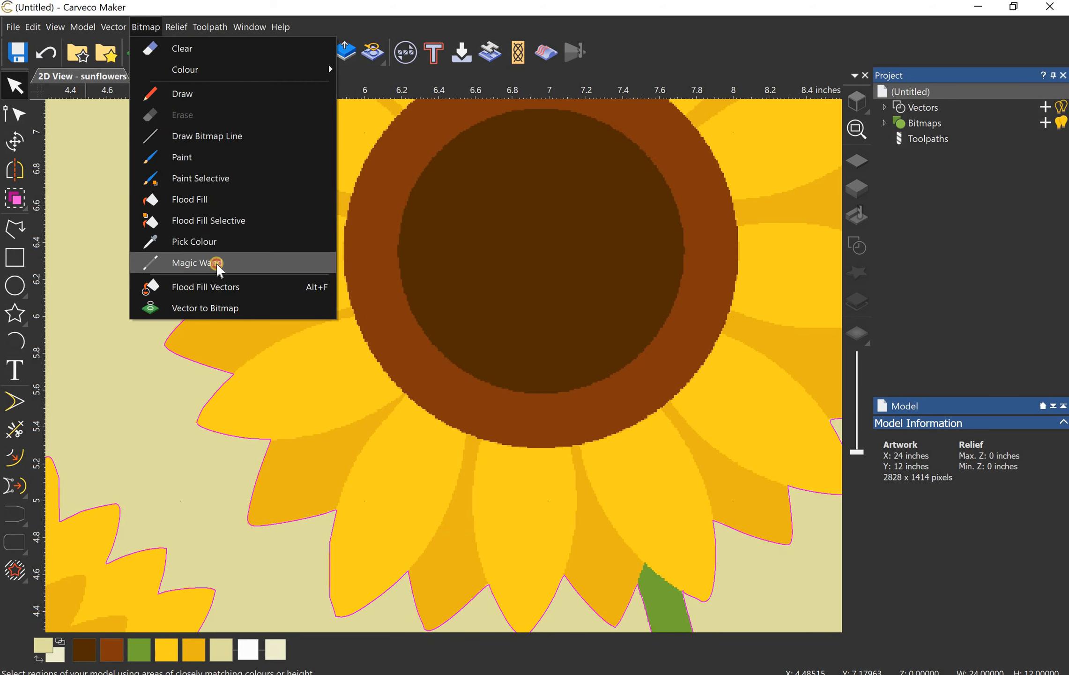
pyautogui.click(211, 266)
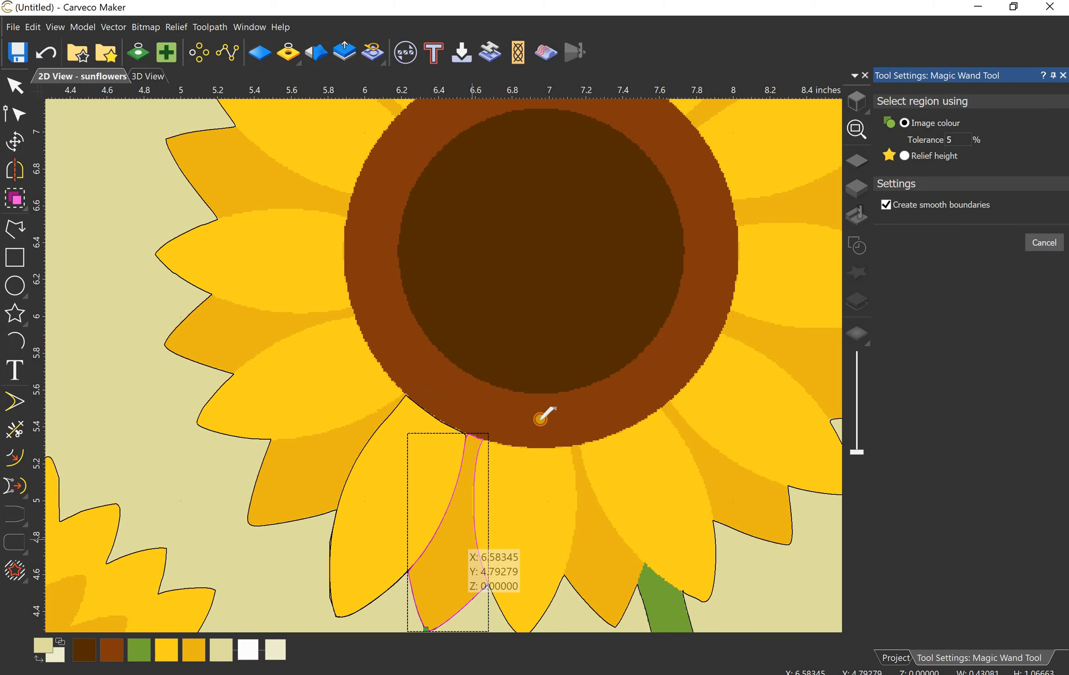
pyautogui.click(515, 398)
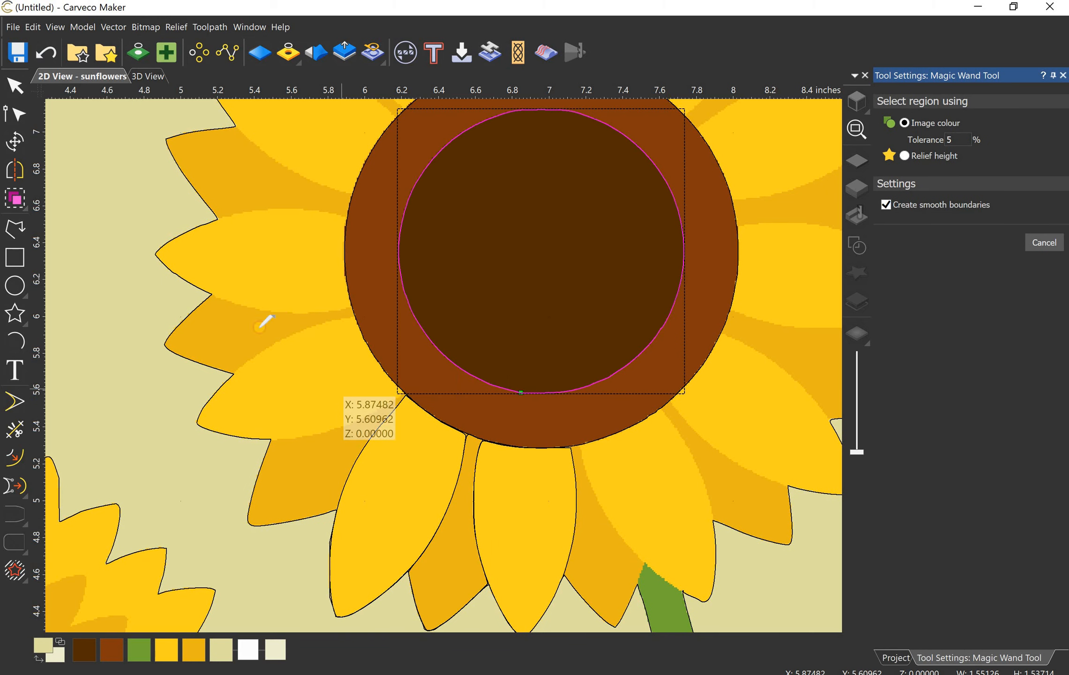
pyautogui.click(268, 257)
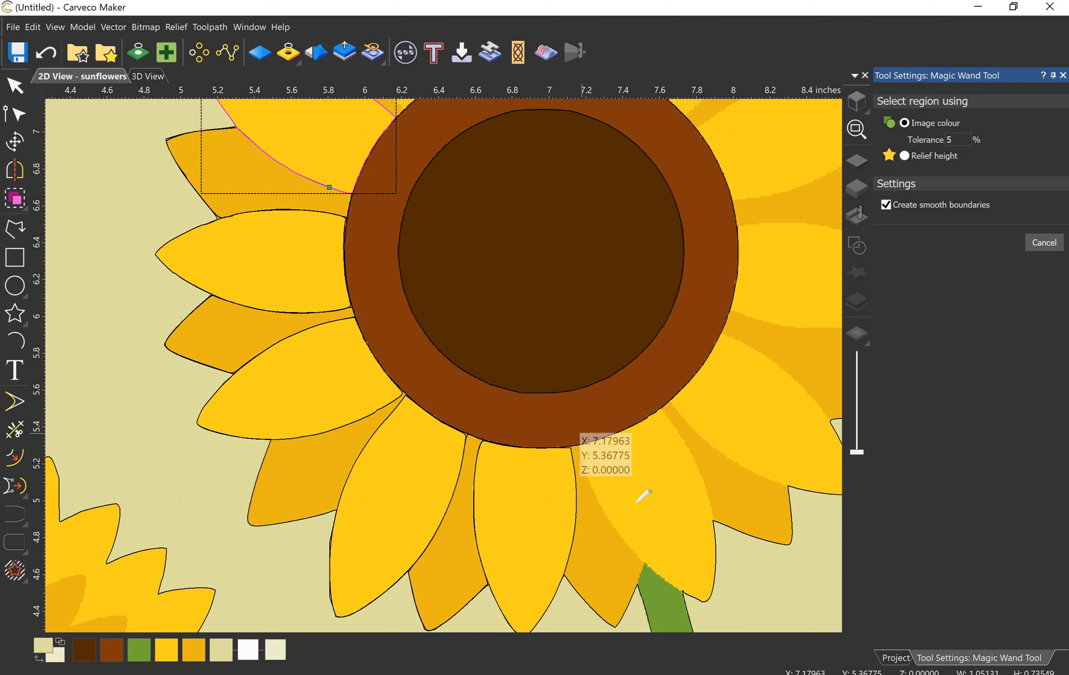
pyautogui.click(630, 535)
# Step: Switch to Node Editing and select the light petal vector where it meets the brown ring's lower edge
pyautogui.scroll(-3, 476, 466)
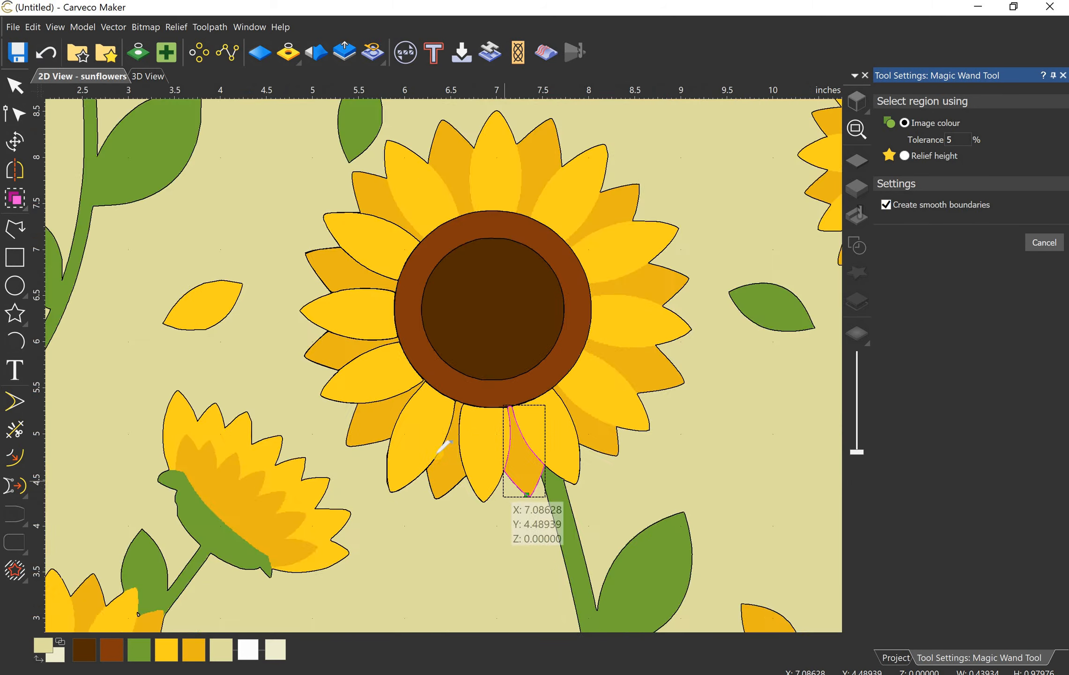
pyautogui.scroll(5, 424, 405)
pyautogui.scroll(2, 375, 372)
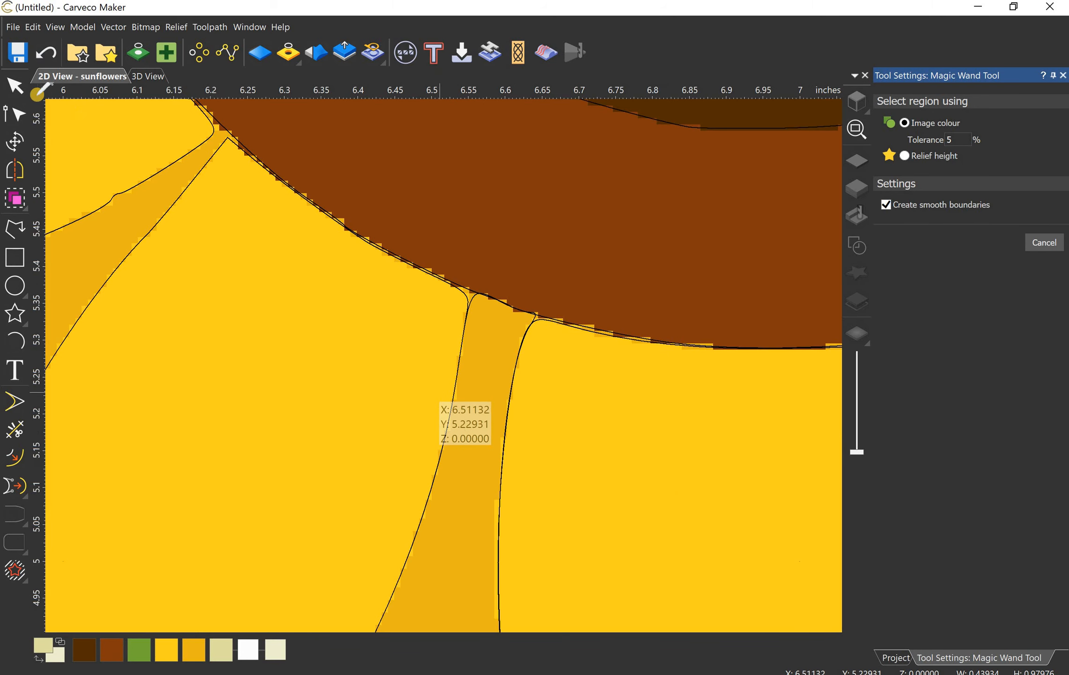
pyautogui.click(15, 114)
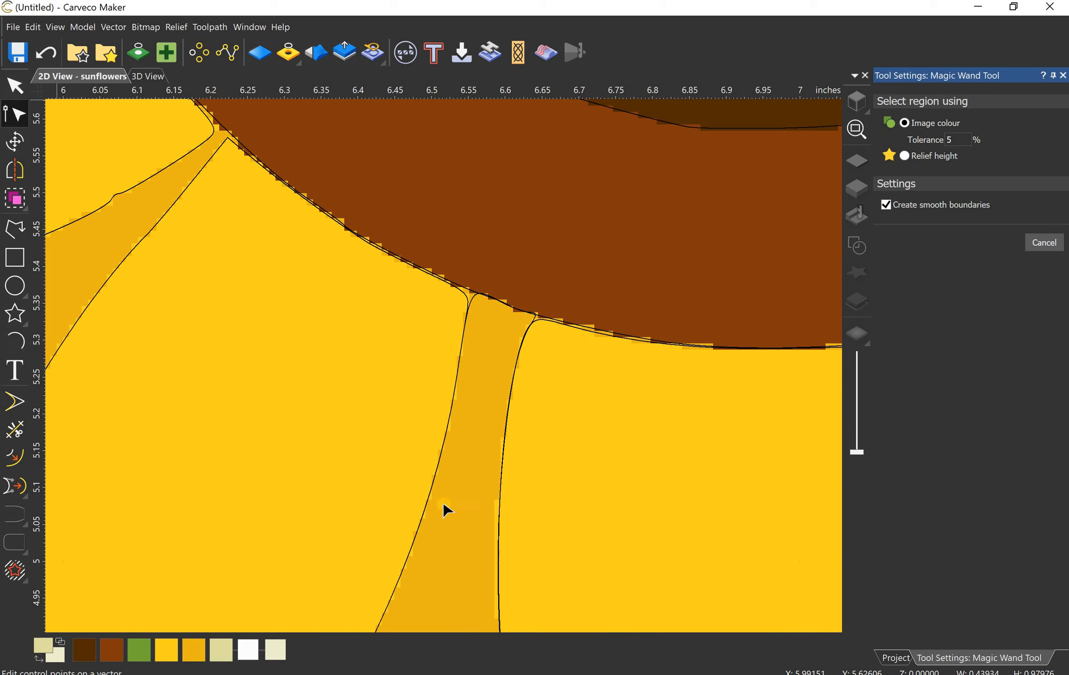
pyautogui.click(469, 312)
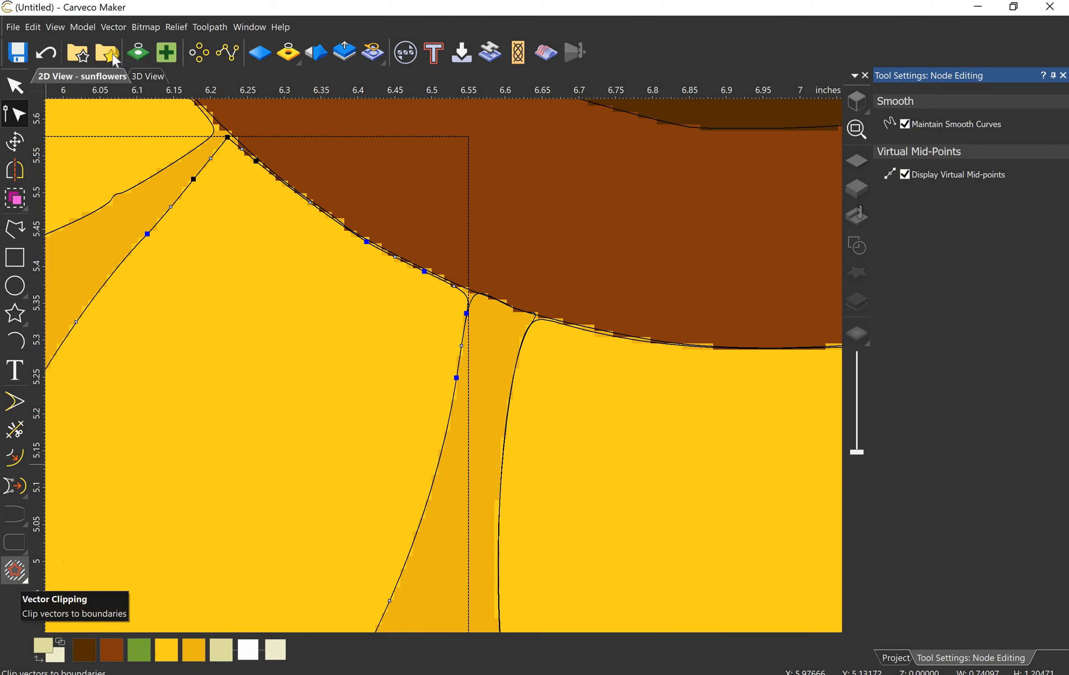
# Step: Examine the Merge operations available for the selected petal vector and deselect it
pyautogui.click(124, 24)
pyautogui.click(109, 26)
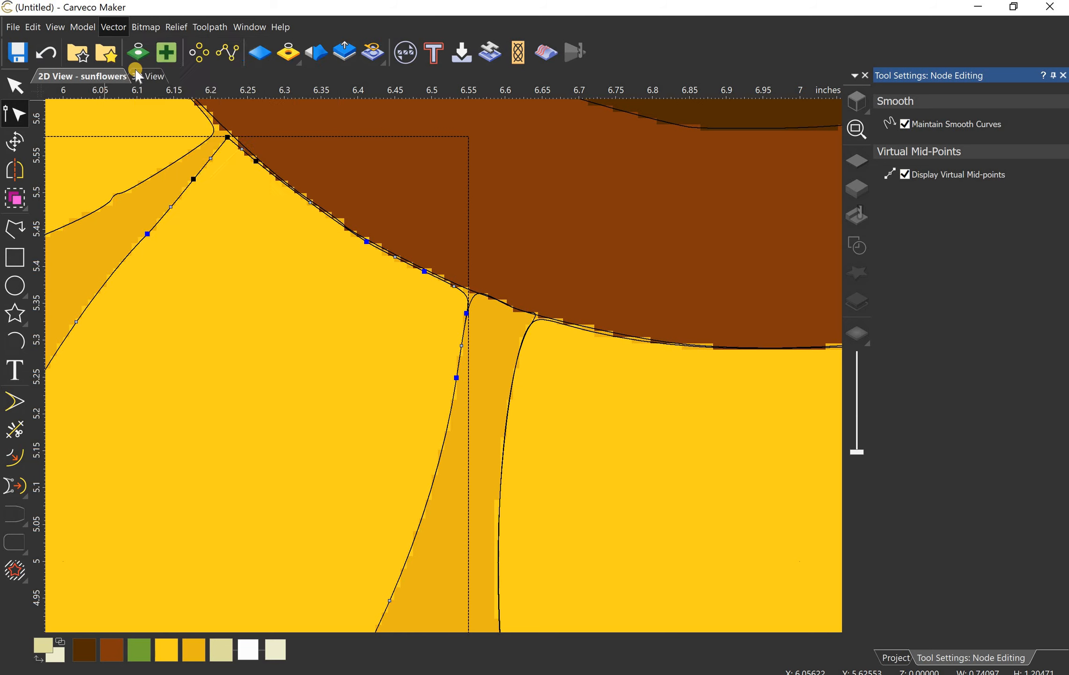
pyautogui.moveTo(300, 199)
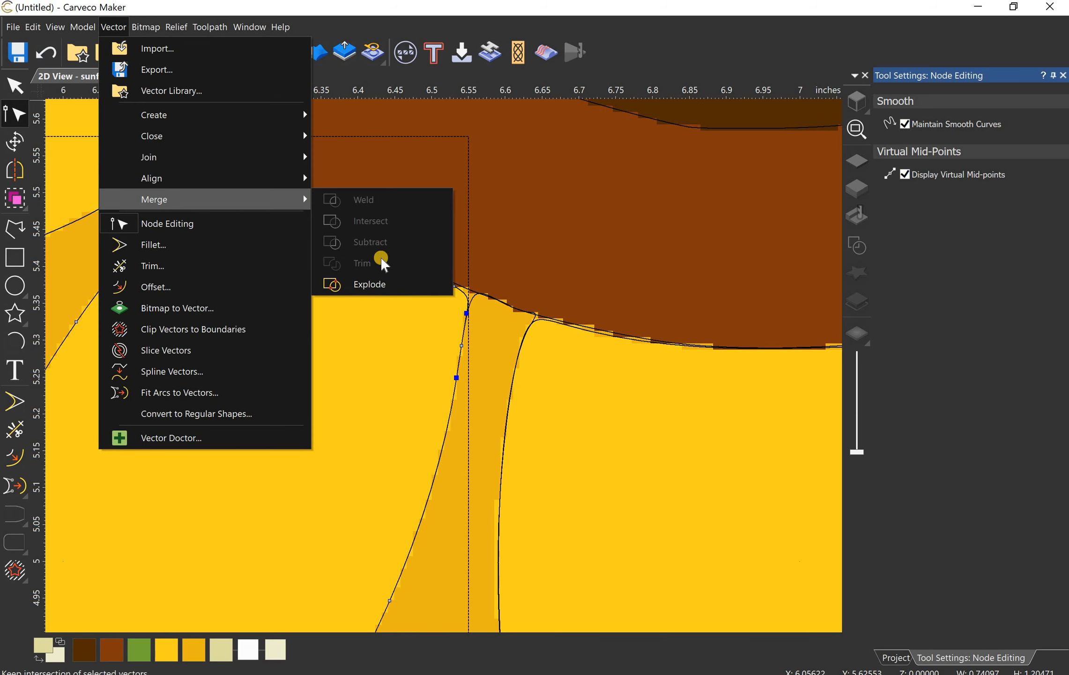
pyautogui.click(371, 447)
# Step: Examine the traced petal vectors where they meet the brown ring's lower edge, checking the petal nodes for gaps, kinks and overlaps
pyautogui.scroll(-4, 370, 446)
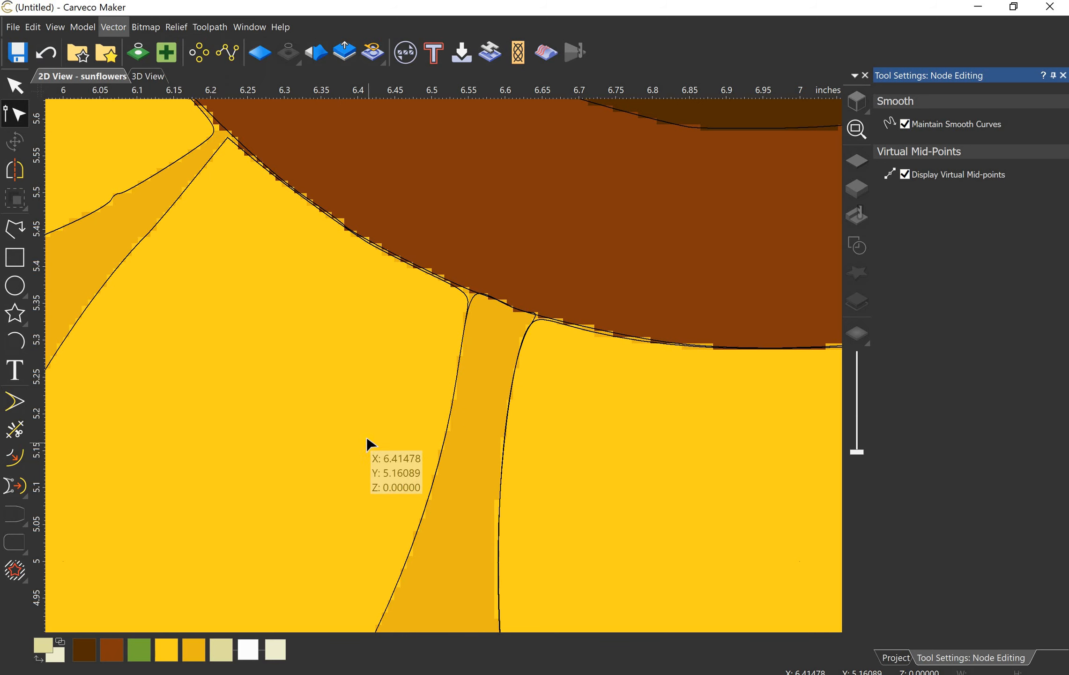
pyautogui.scroll(4, 300, 293)
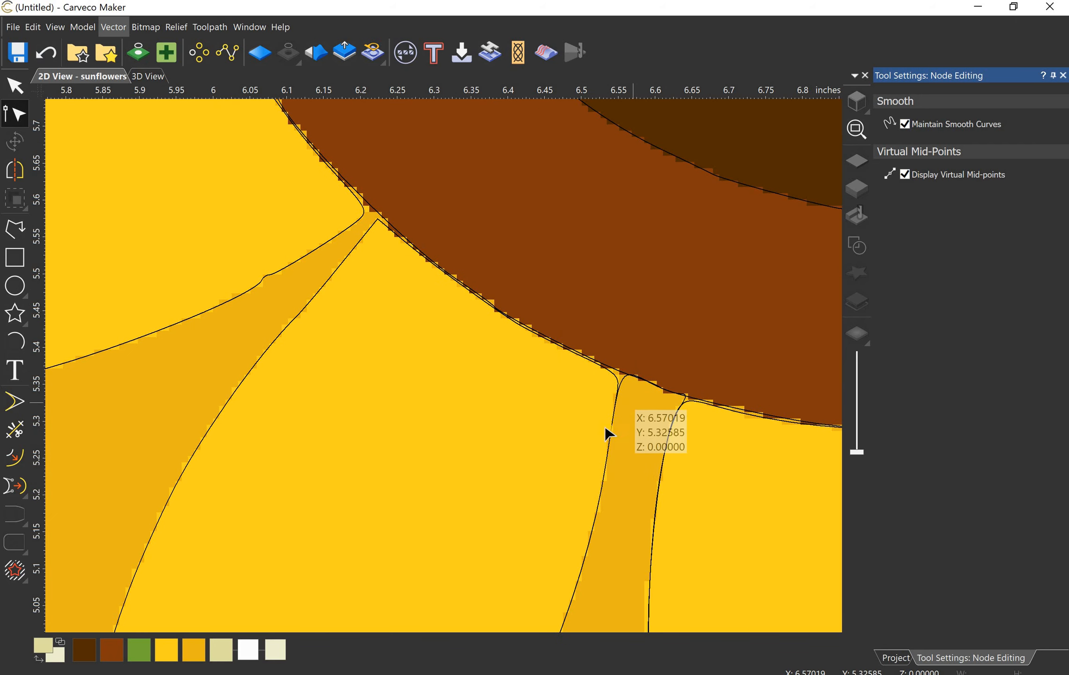
pyautogui.click(248, 297)
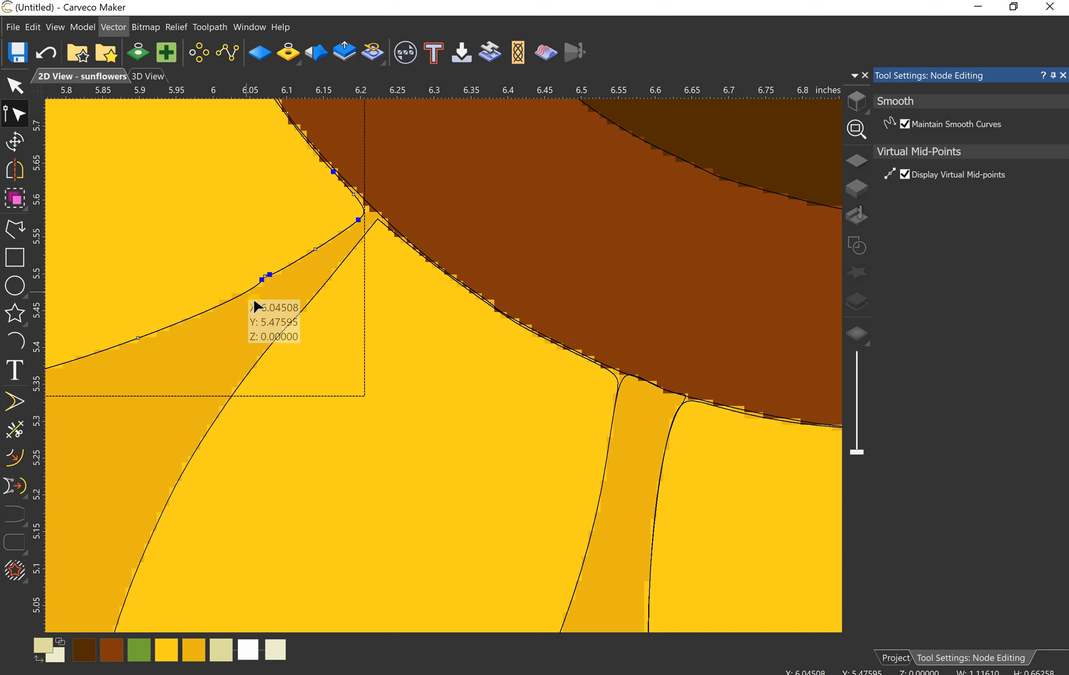
pyautogui.scroll(2, 281, 279)
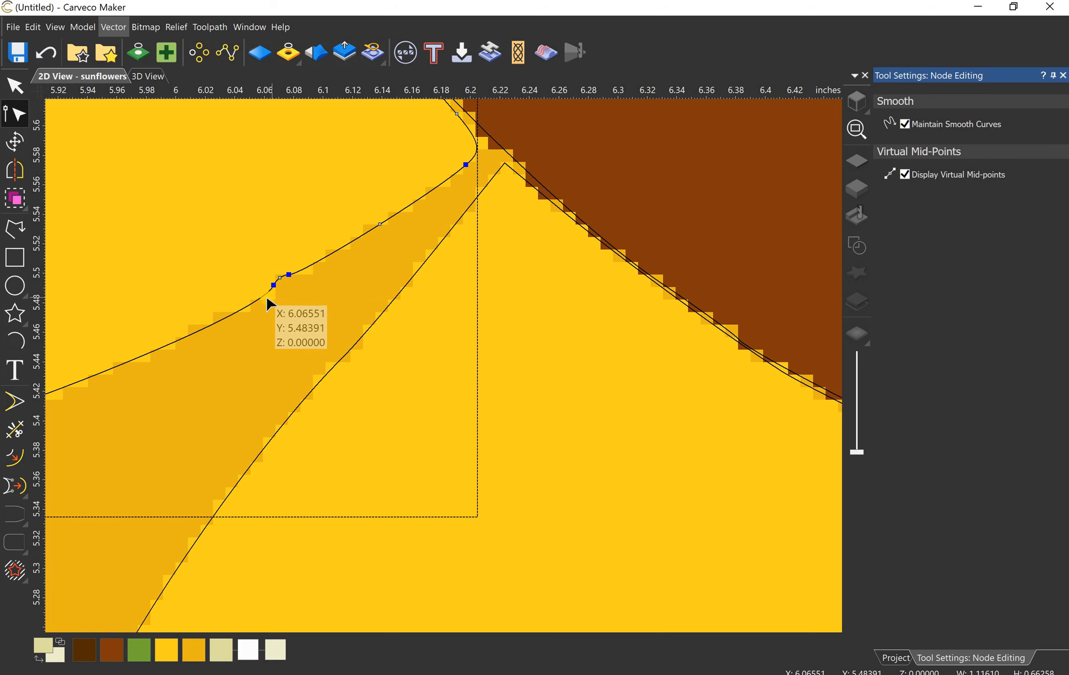
pyautogui.scroll(-6, 356, 340)
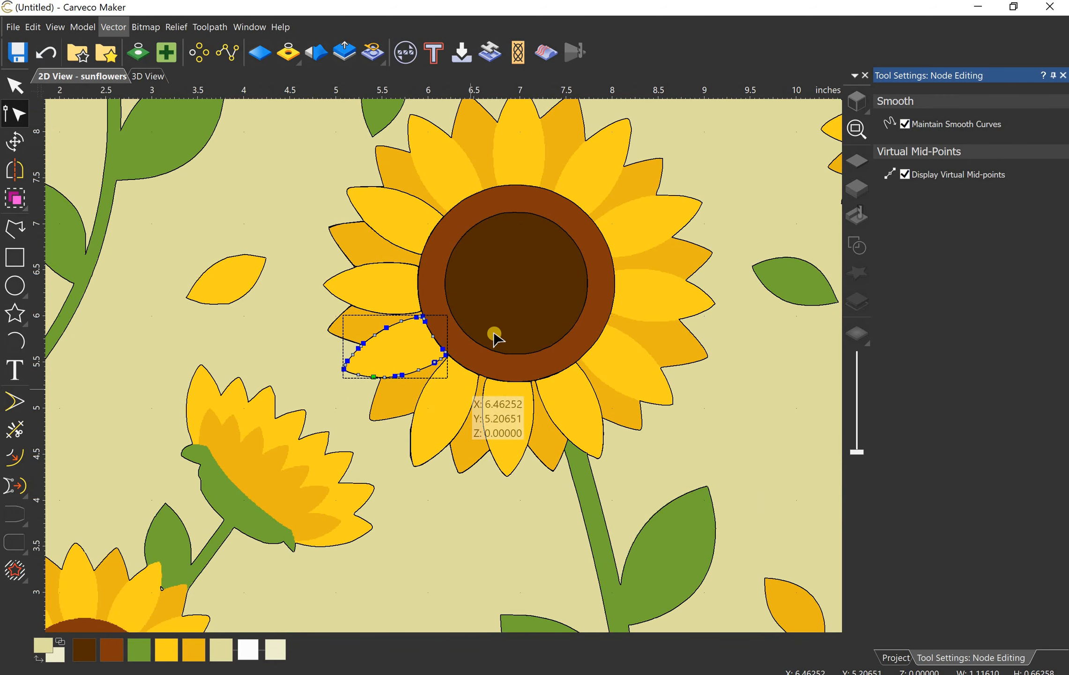
pyautogui.click(509, 418)
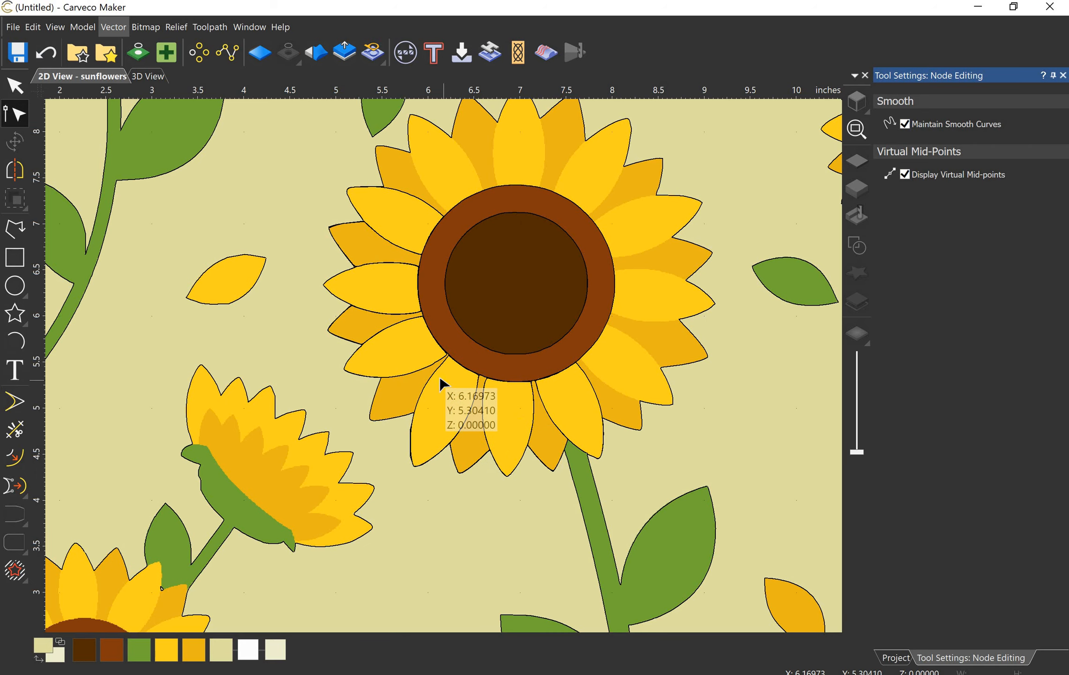
pyautogui.scroll(5, 441, 381)
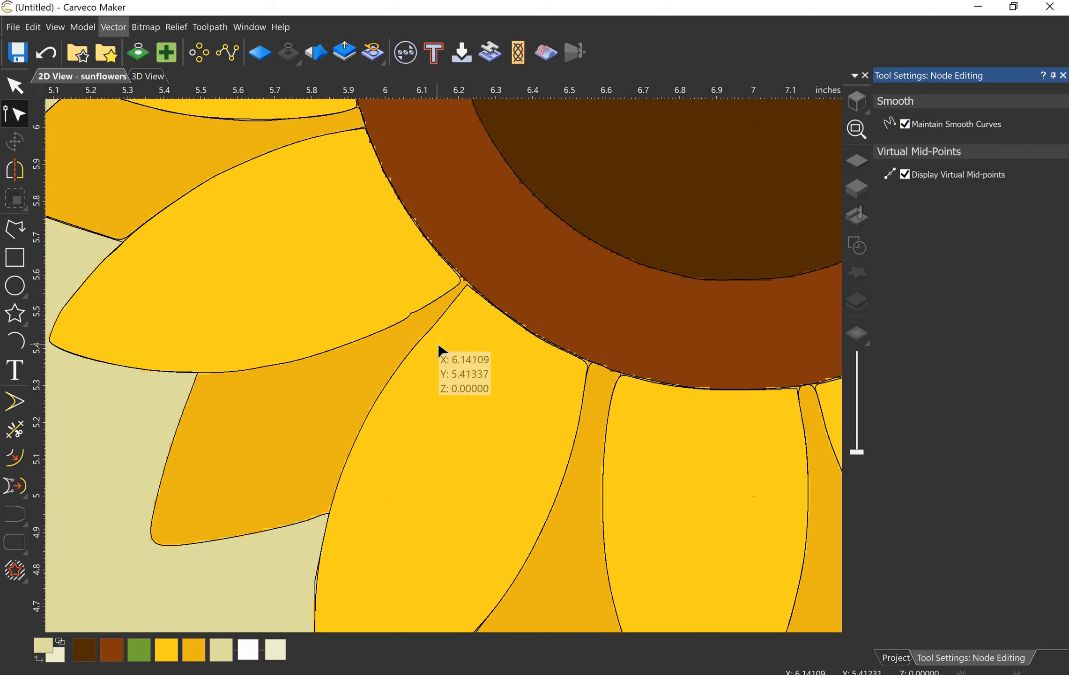
pyautogui.scroll(-3, 441, 351)
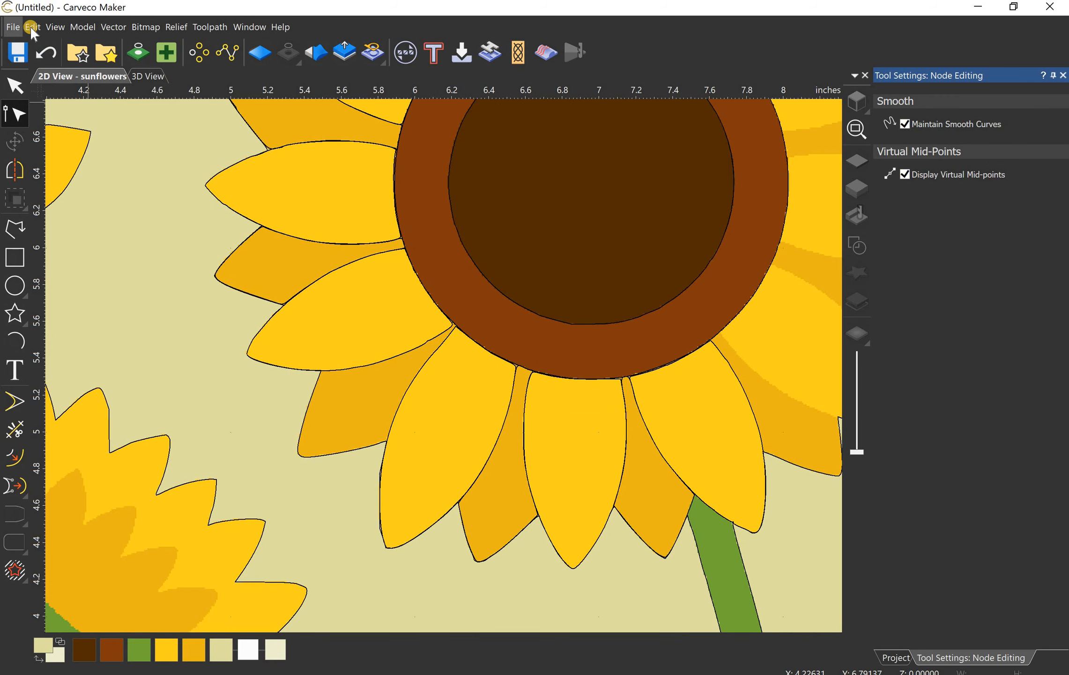
pyautogui.scroll(-3, 263, 274)
pyautogui.moveTo(275, 267); pyautogui.dragTo(501, 503)
pyautogui.click(503, 489)
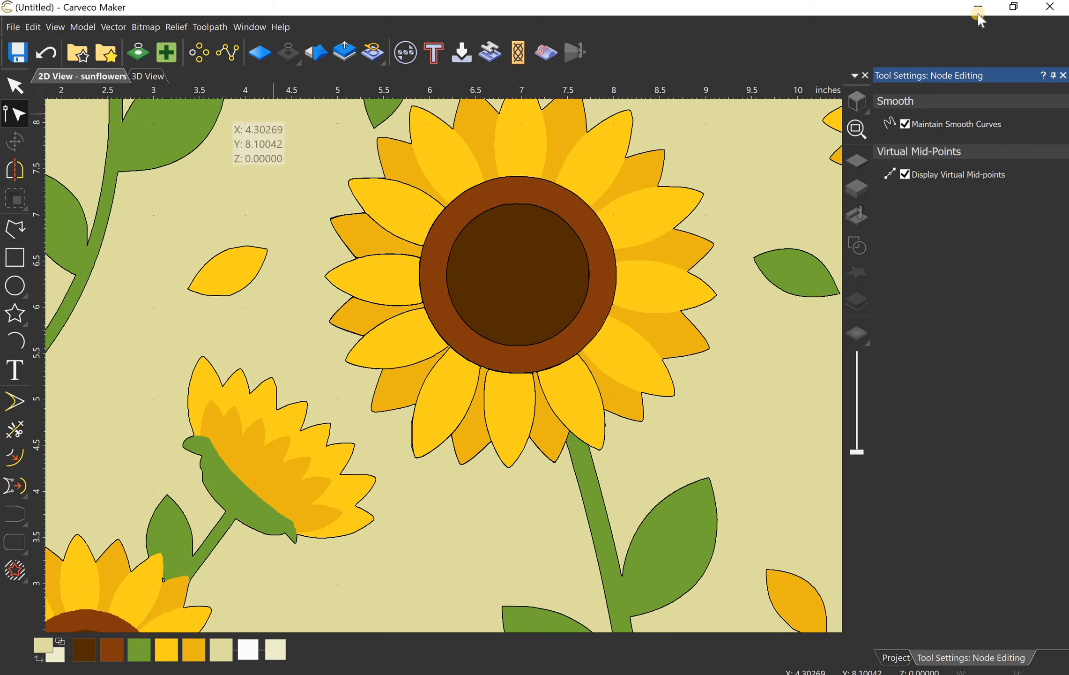
# Step: Leave the current model, switch to the sunflower folder in File Explorer and open the Carveco model "sunflower v1 video.art"
pyautogui.click(1043, 12)
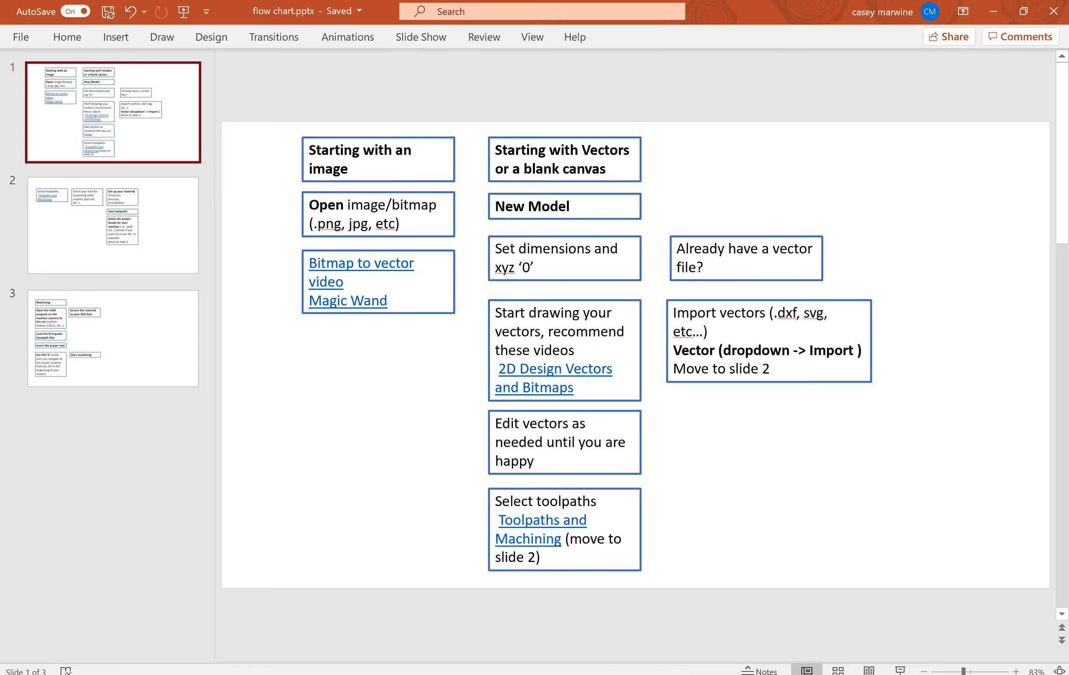
pyautogui.click(197, 674)
pyautogui.click(402, 674)
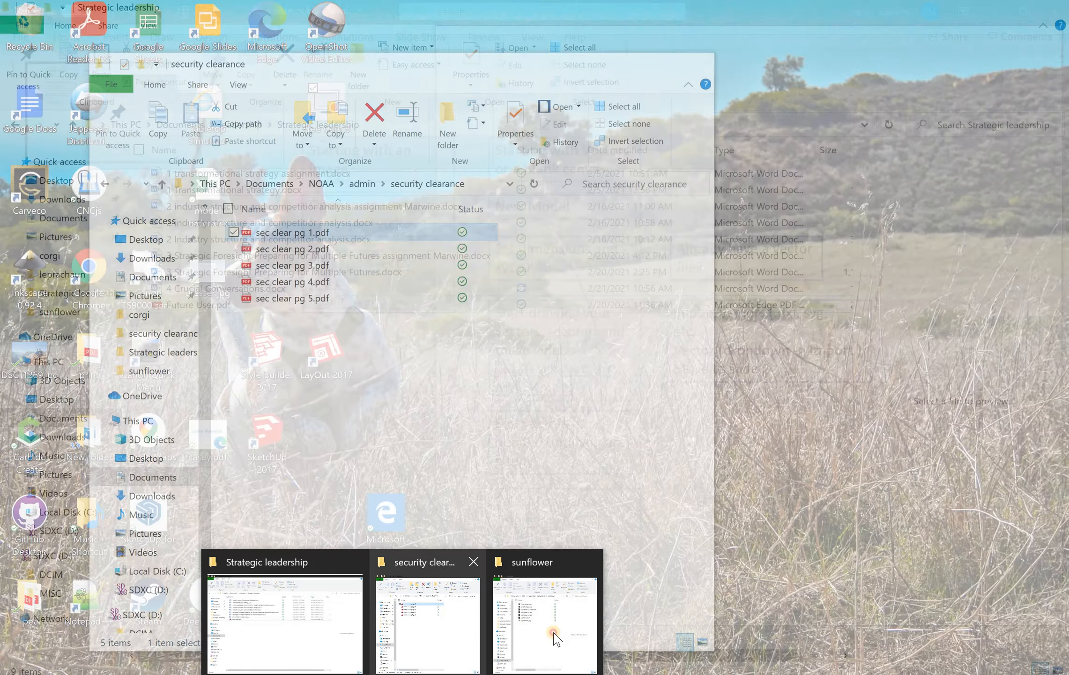
pyautogui.click(500, 637)
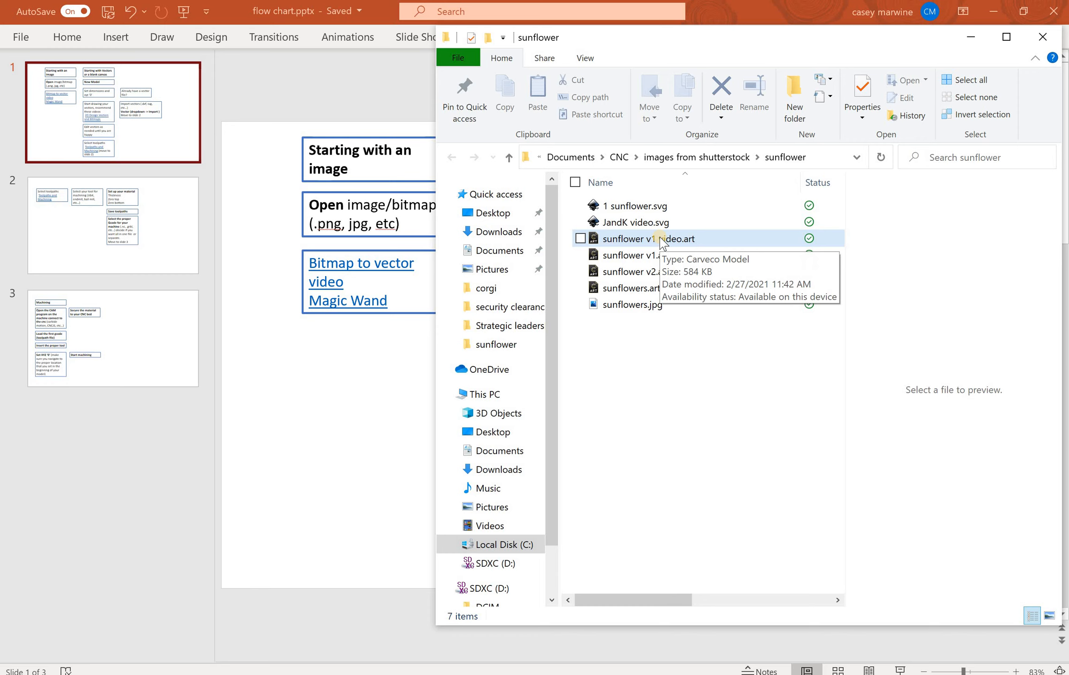
pyautogui.doubleClick(662, 239)
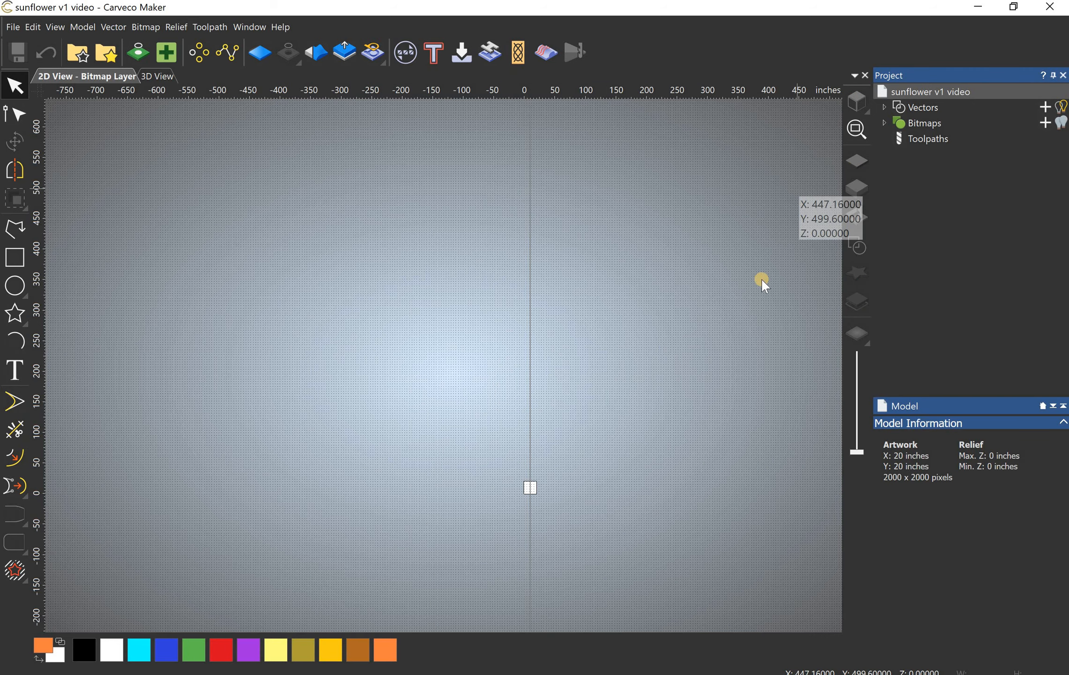
# Step: Delete the long vertical line vector that crosses the artwork at X = 10 inches
pyautogui.scroll(-1, 478, 486)
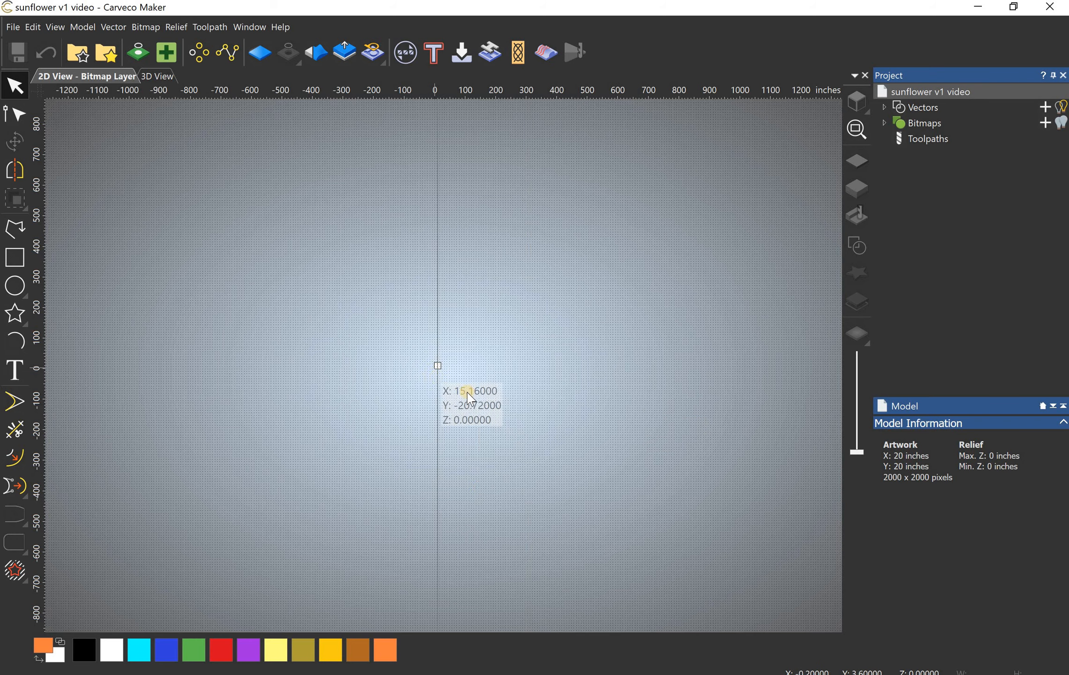
pyautogui.scroll(2, 449, 380)
pyautogui.scroll(2, 470, 442)
pyautogui.scroll(3, 406, 304)
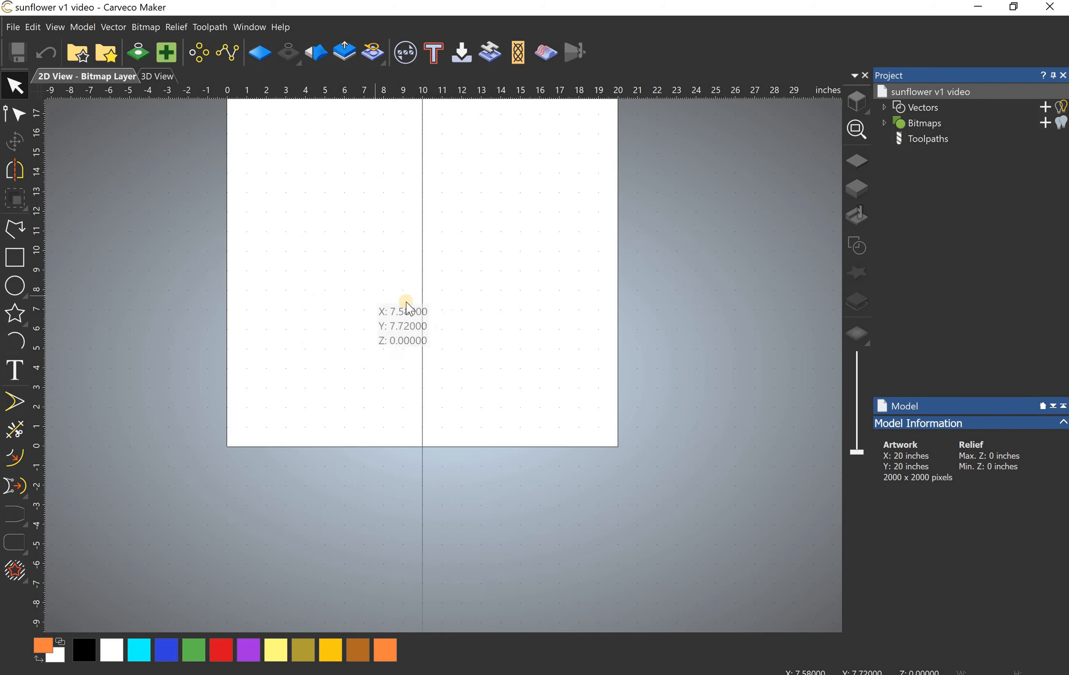
pyautogui.rightClick(446, 312)
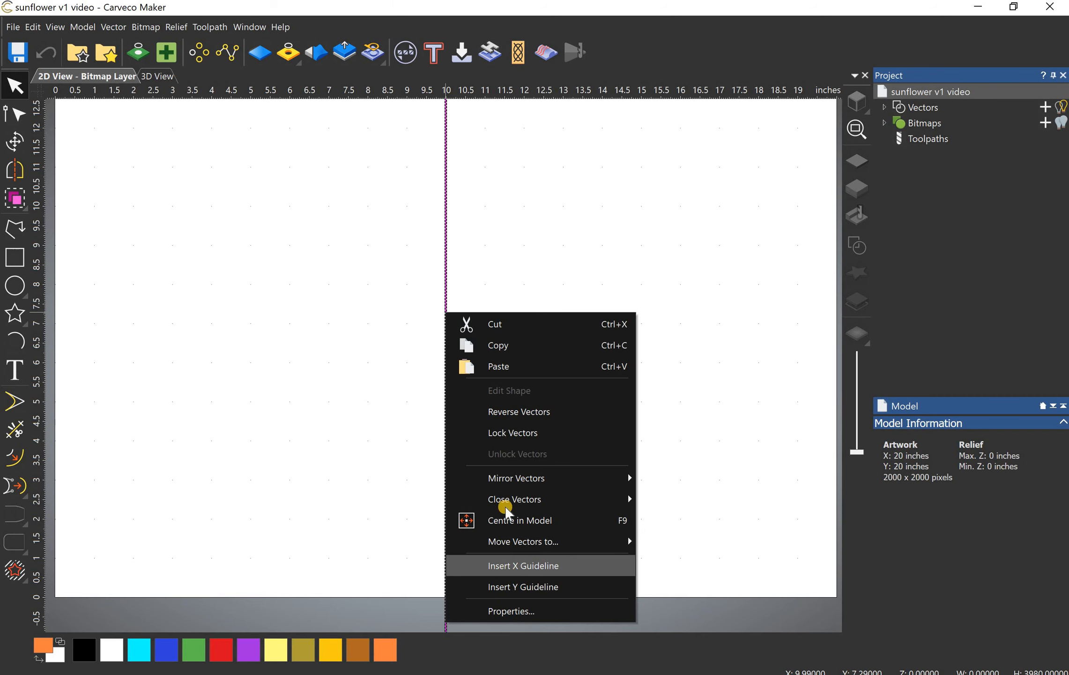
pyautogui.click(458, 258)
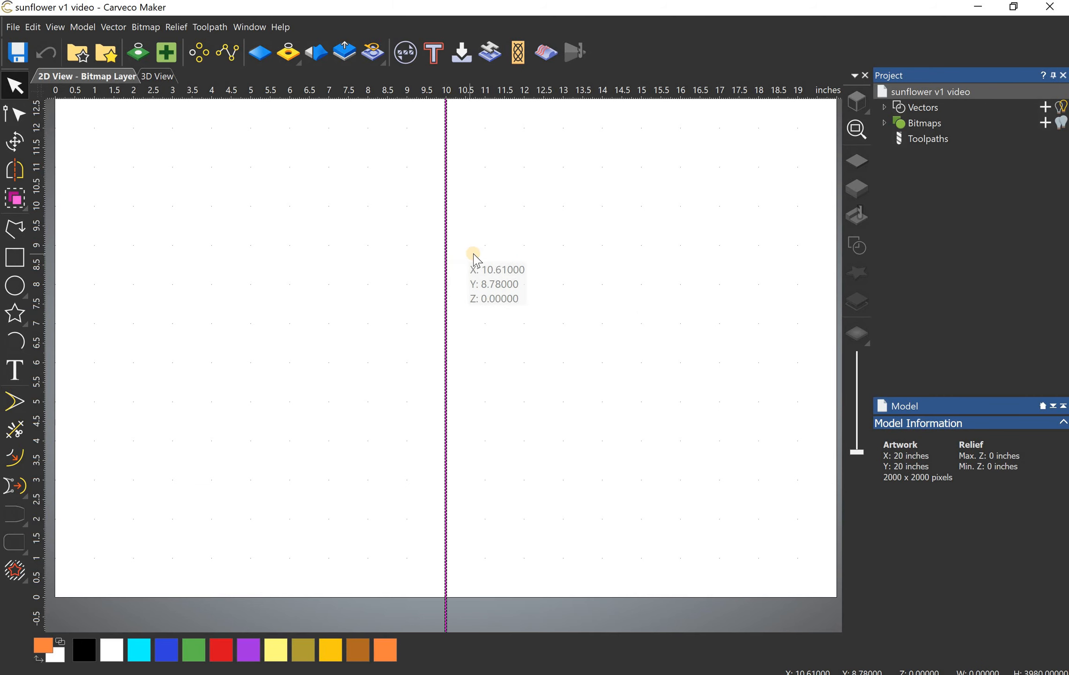
pyautogui.press('Delete')
pyautogui.scroll(-3, 433, 344)
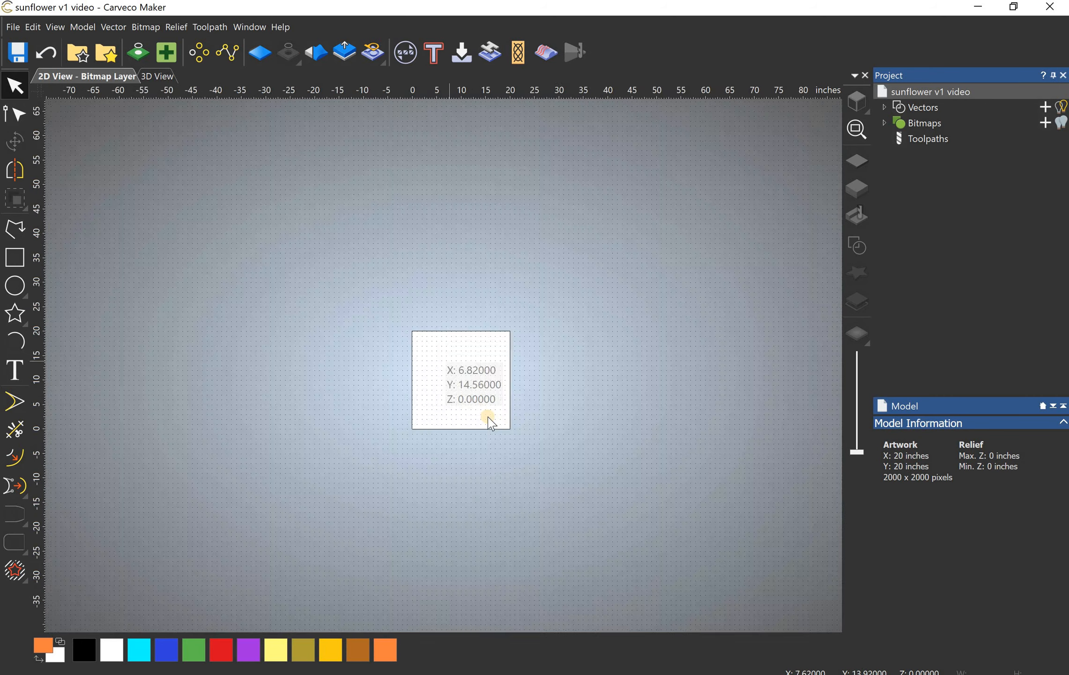
pyautogui.scroll(2, 487, 420)
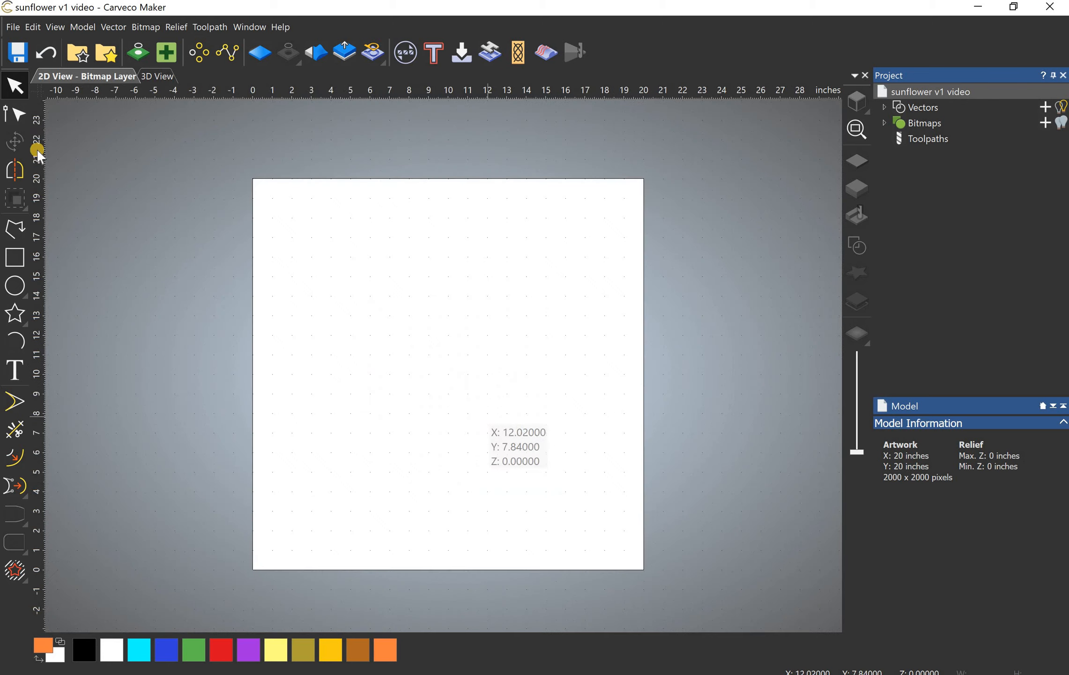
# Step: Expand the Vectors and Bitmaps groups in the project tree to list their individual layers
pyautogui.click(885, 123)
pyautogui.click(887, 107)
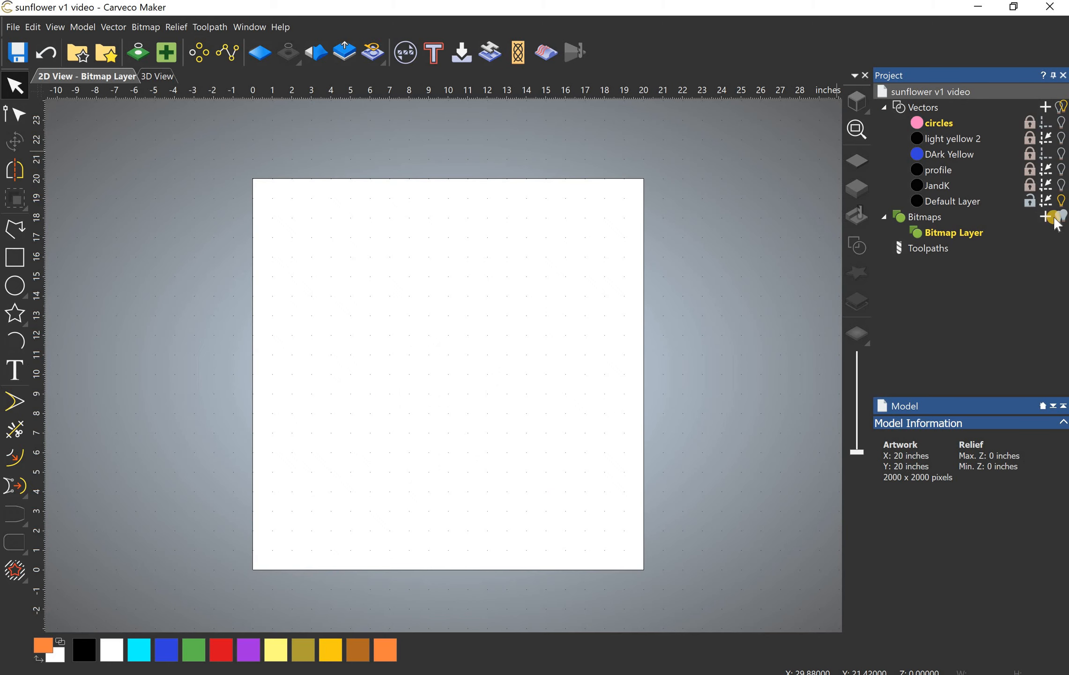
pyautogui.click(1060, 217)
pyautogui.click(1059, 217)
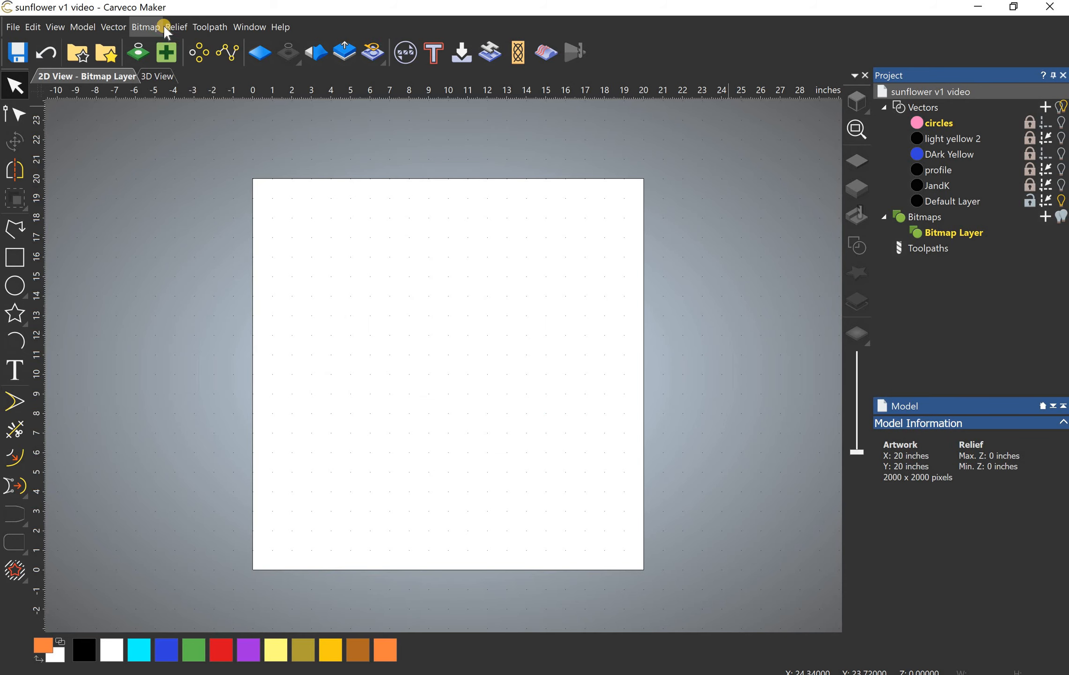
# Step: Examine the Vector Import destination options and supported file types with JandK video.svg selected, and cancel the import
pyautogui.click(113, 26)
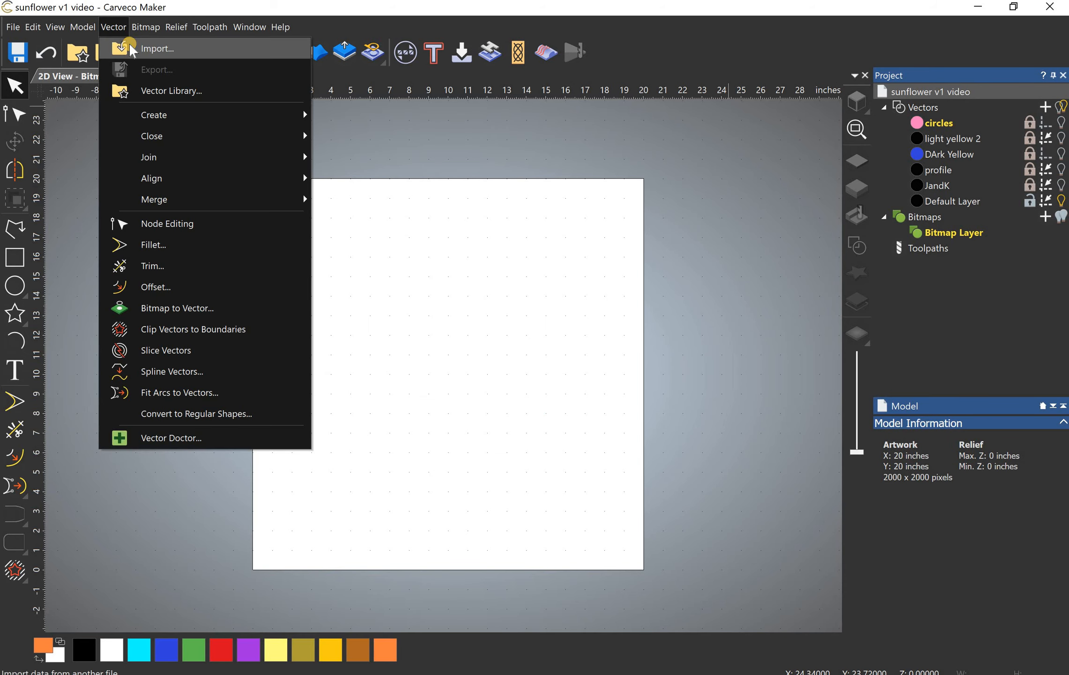
pyautogui.click(132, 48)
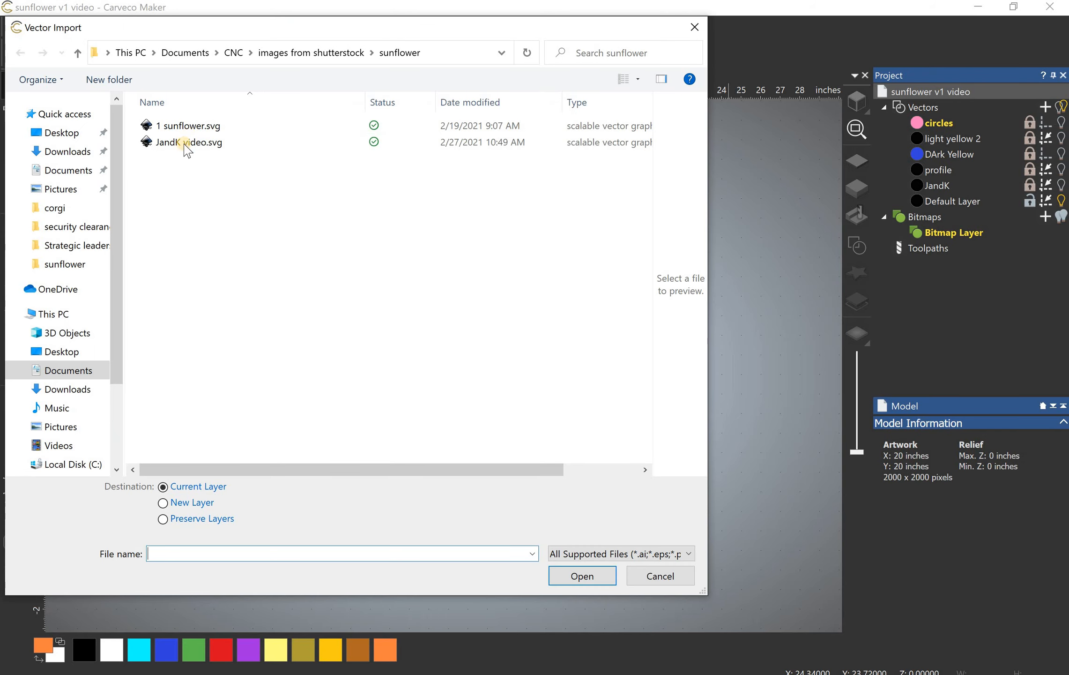
pyautogui.click(187, 142)
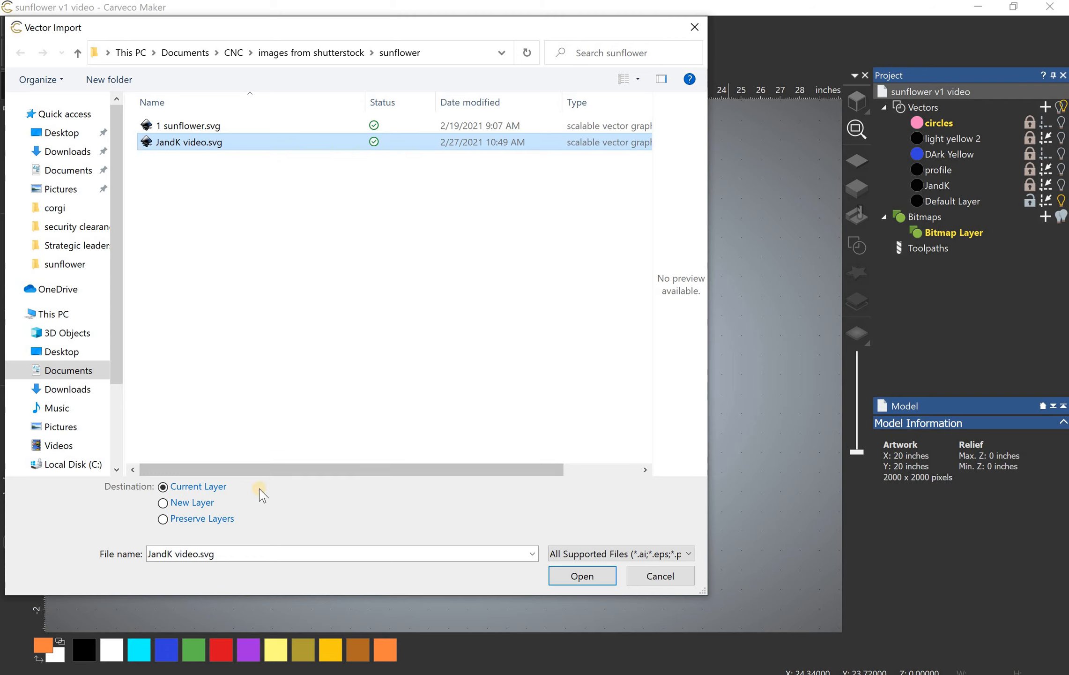
pyautogui.click(685, 557)
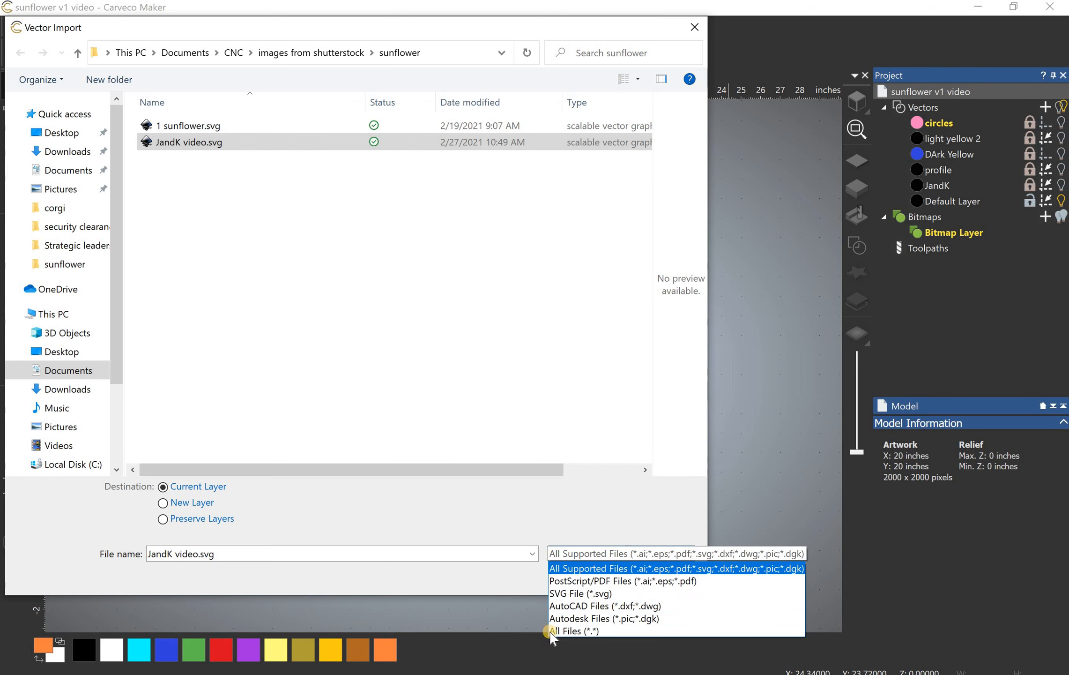
pyautogui.click(492, 549)
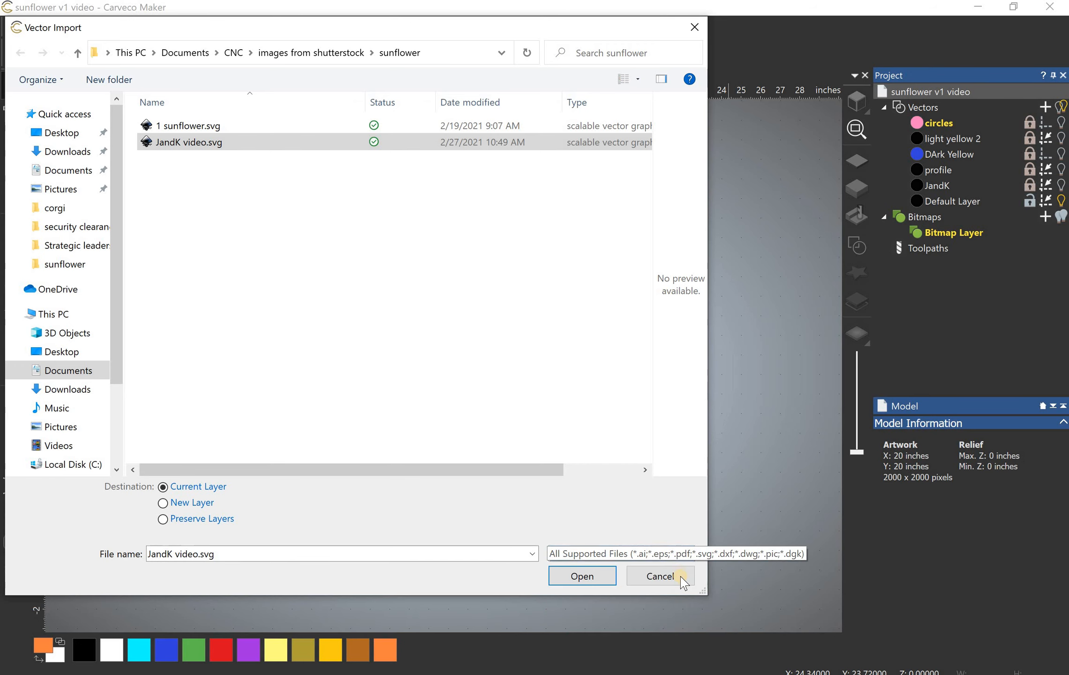
pyautogui.click(679, 579)
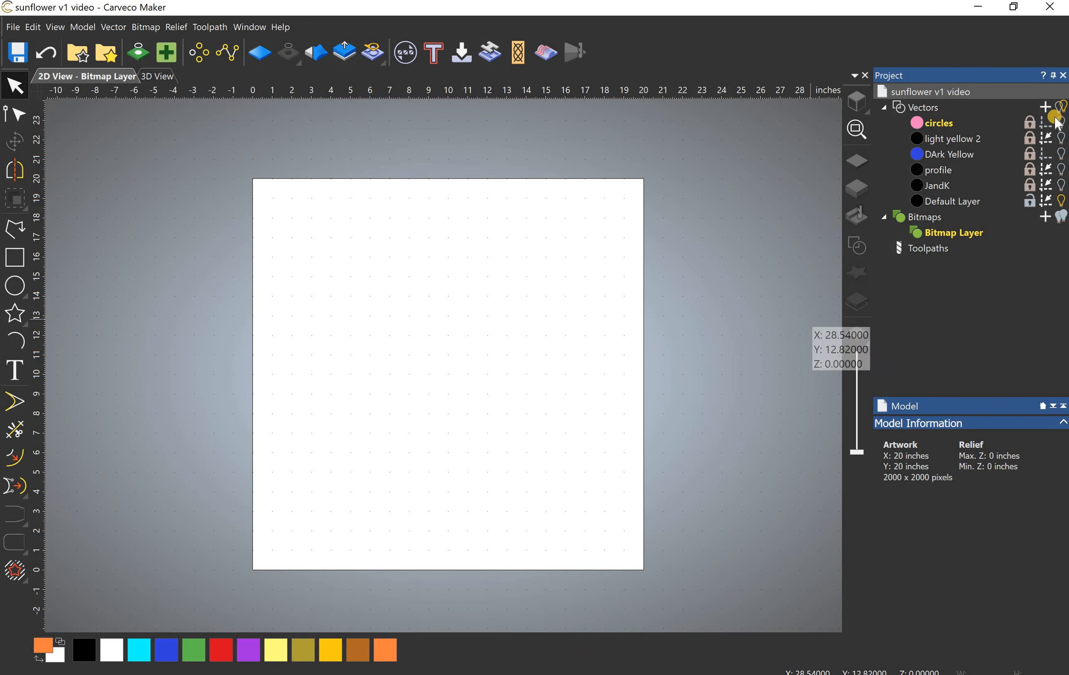
# Step: Turn on the visibility of all vector layers and inspect the sunflower outline, ring lettering and inner circle
pyautogui.click(1061, 107)
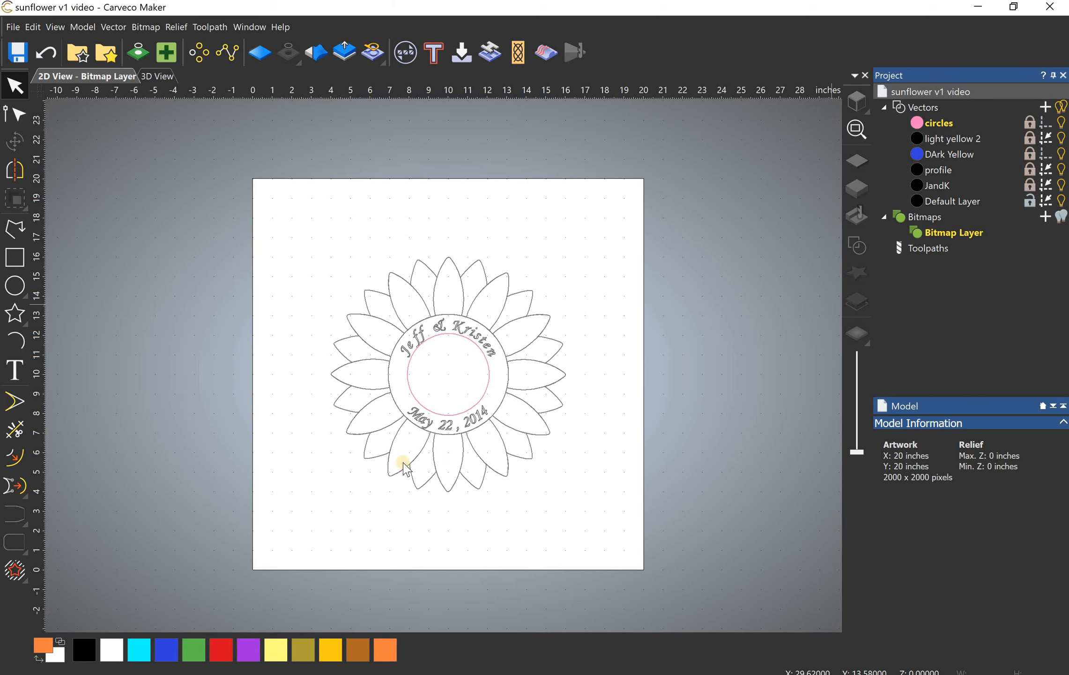
pyautogui.scroll(1, 403, 466)
pyautogui.scroll(1, 497, 322)
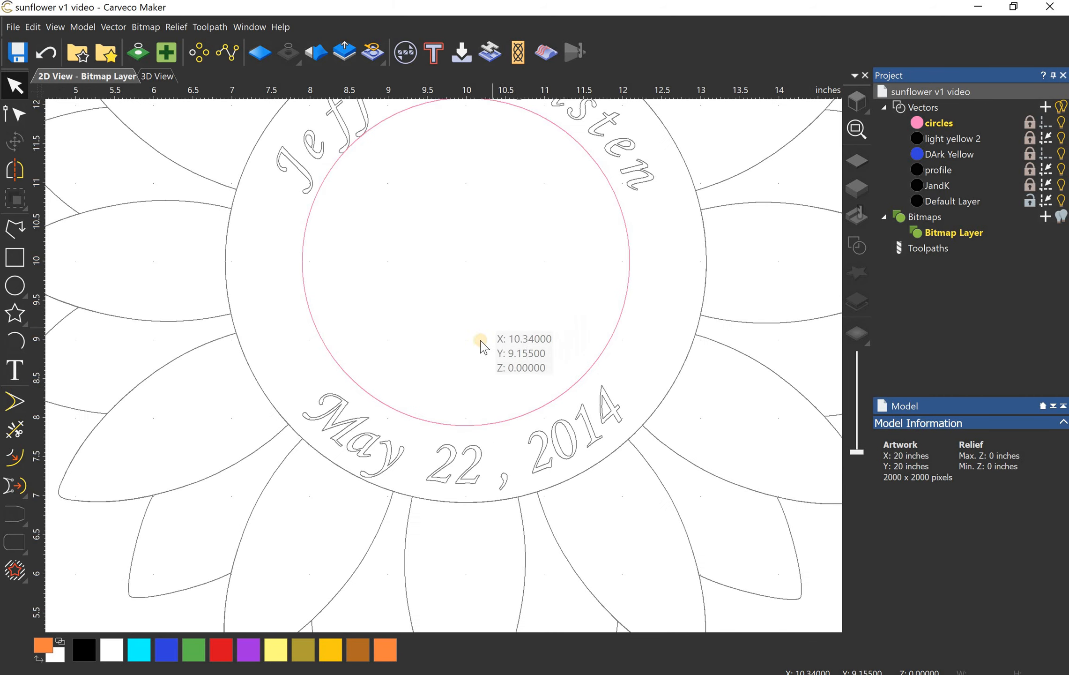
pyautogui.scroll(-1, 515, 384)
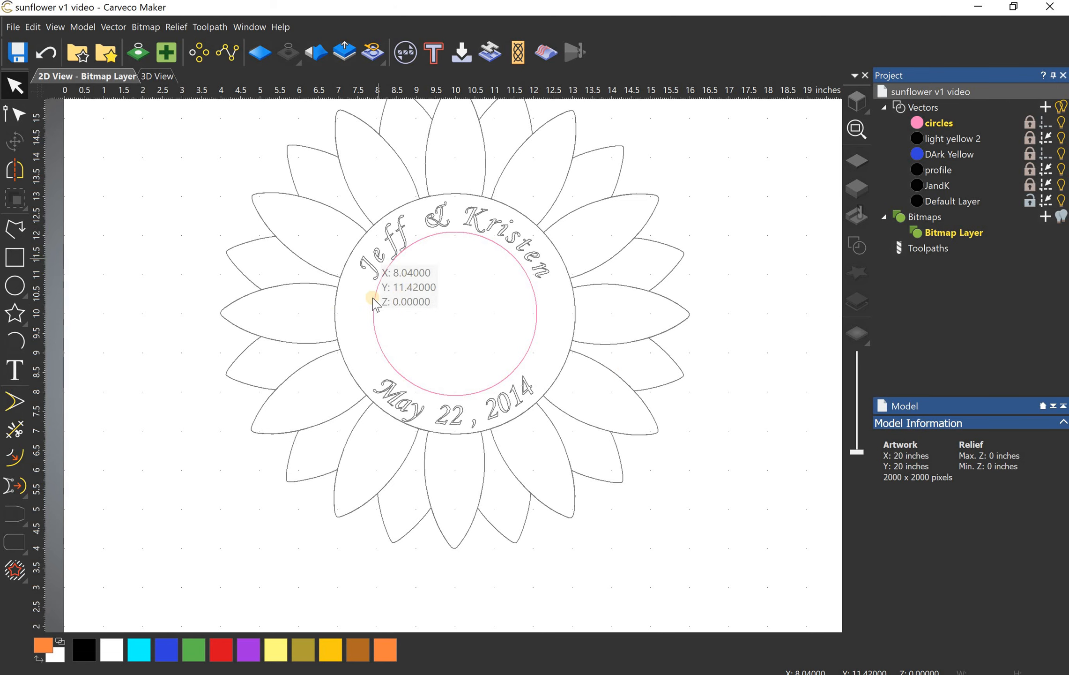
pyautogui.scroll(-1, 414, 237)
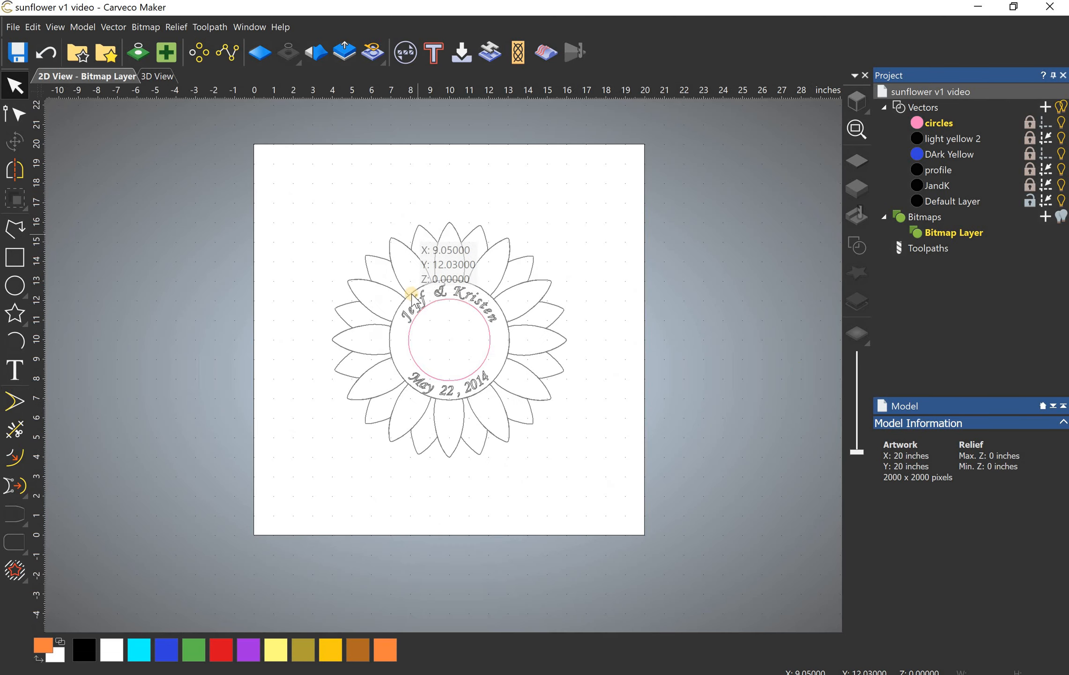
pyautogui.scroll(1, 412, 299)
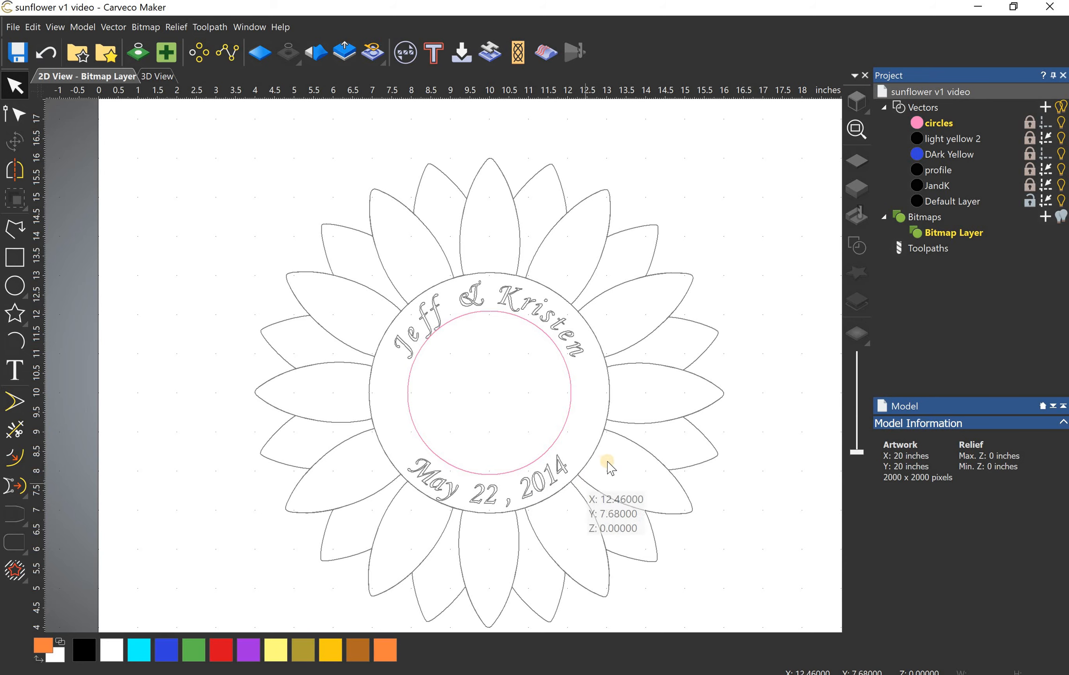
# Step: Turn on the visibility of all bitmap layers and inspect the colour fill against the sunflower vectors
pyautogui.click(1061, 216)
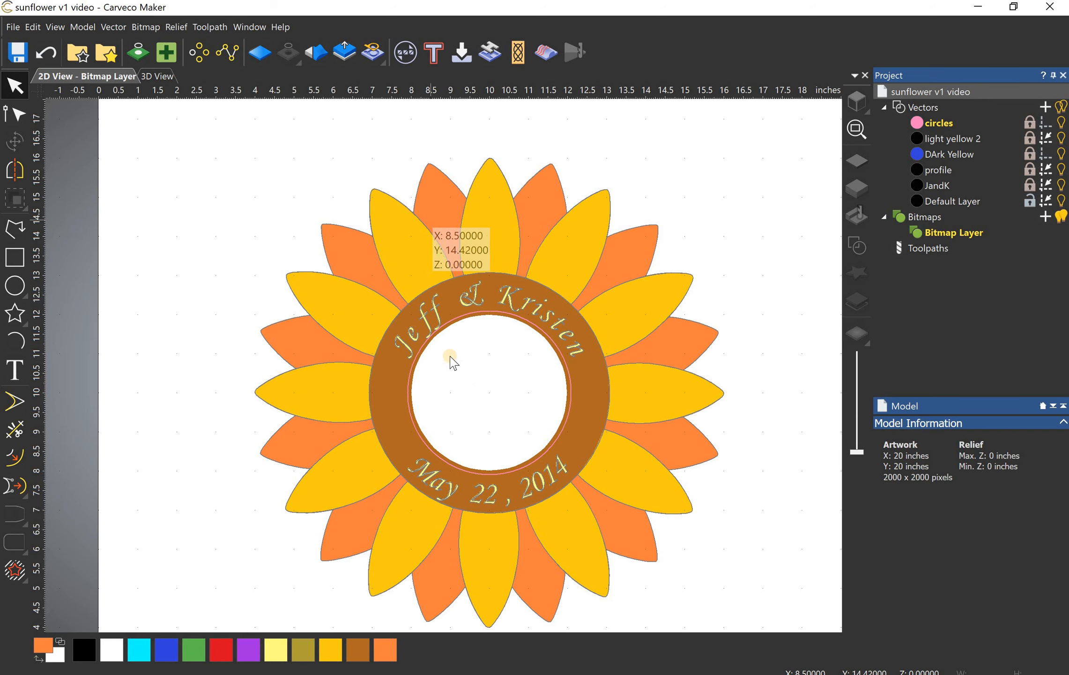
pyautogui.scroll(3, 438, 346)
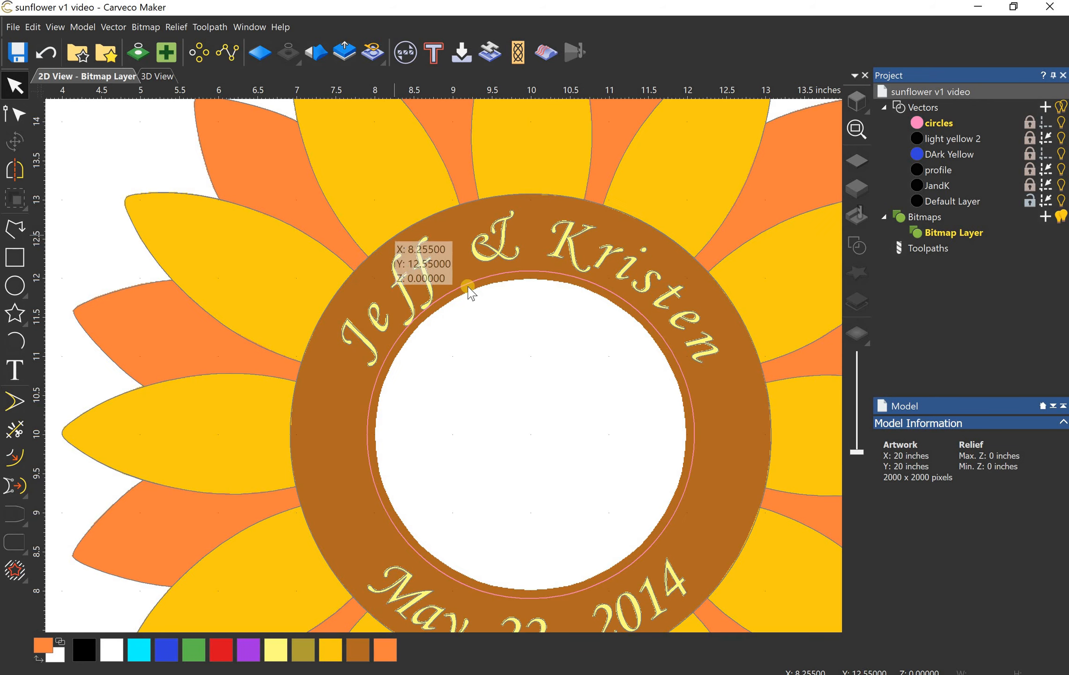
pyautogui.scroll(-3, 466, 281)
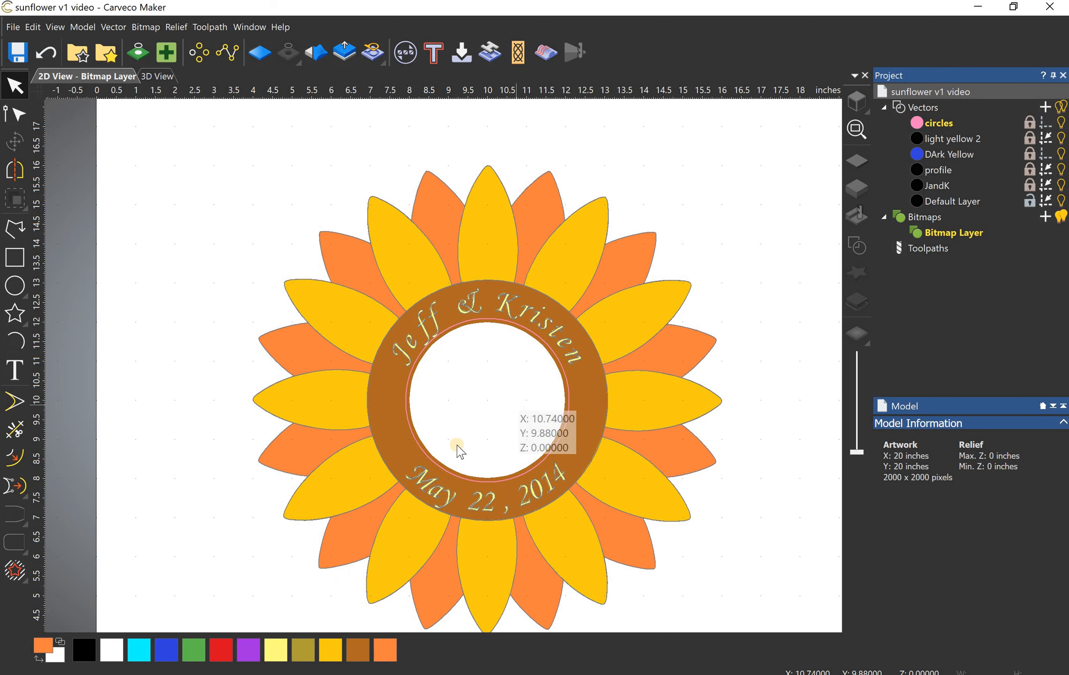
# Step: Hide all vector layers and all bitmap layers of the sunflower design
pyautogui.scroll(-3, 464, 442)
pyautogui.scroll(3, 469, 328)
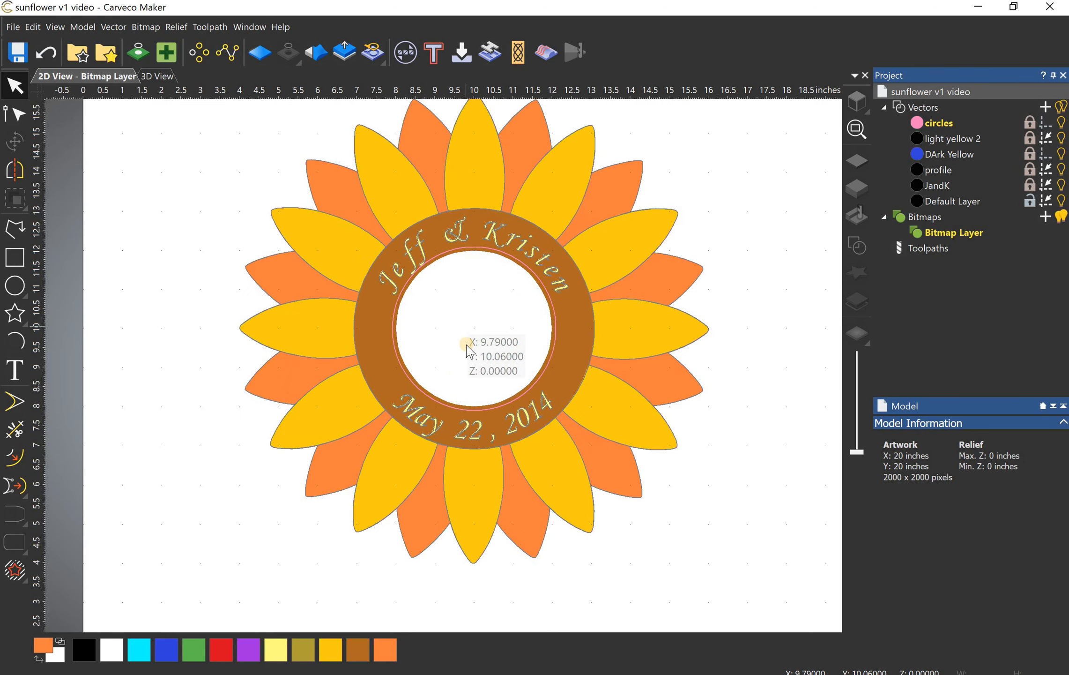
pyautogui.scroll(-3, 463, 346)
pyautogui.scroll(3, 469, 351)
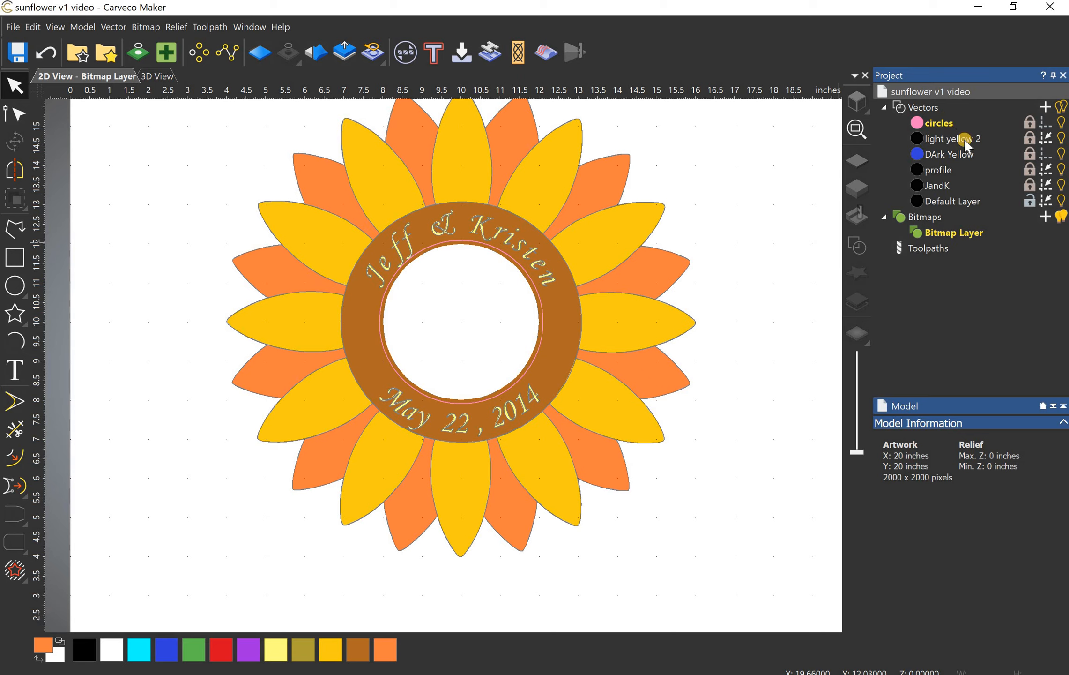
pyautogui.click(1060, 108)
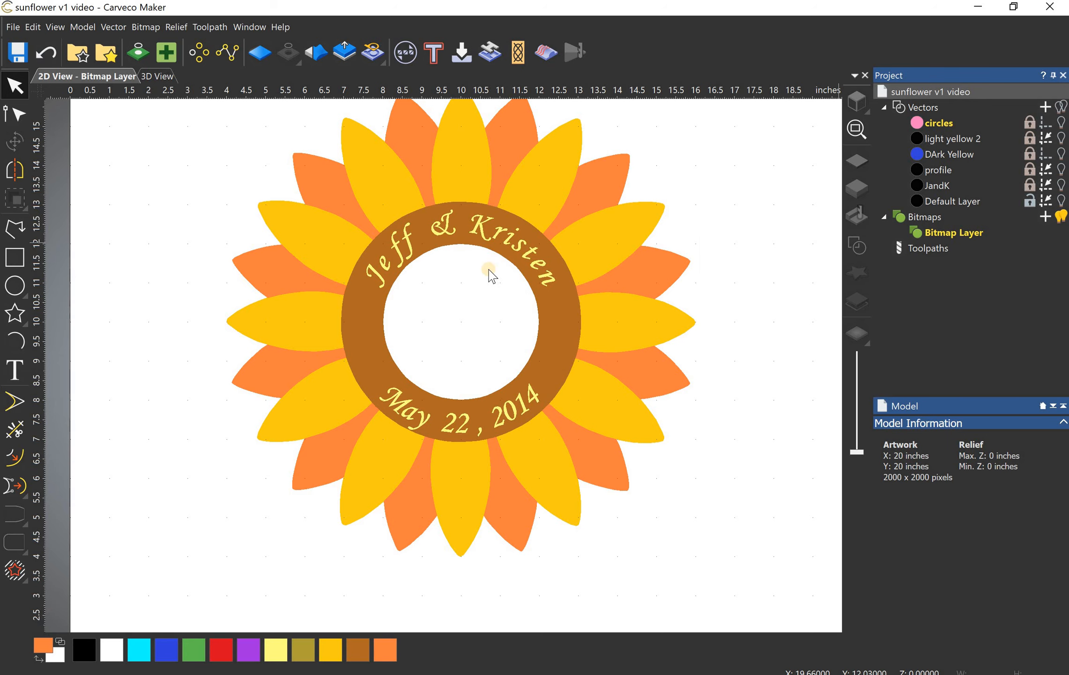
pyautogui.scroll(-2, 443, 305)
pyautogui.scroll(2, 570, 374)
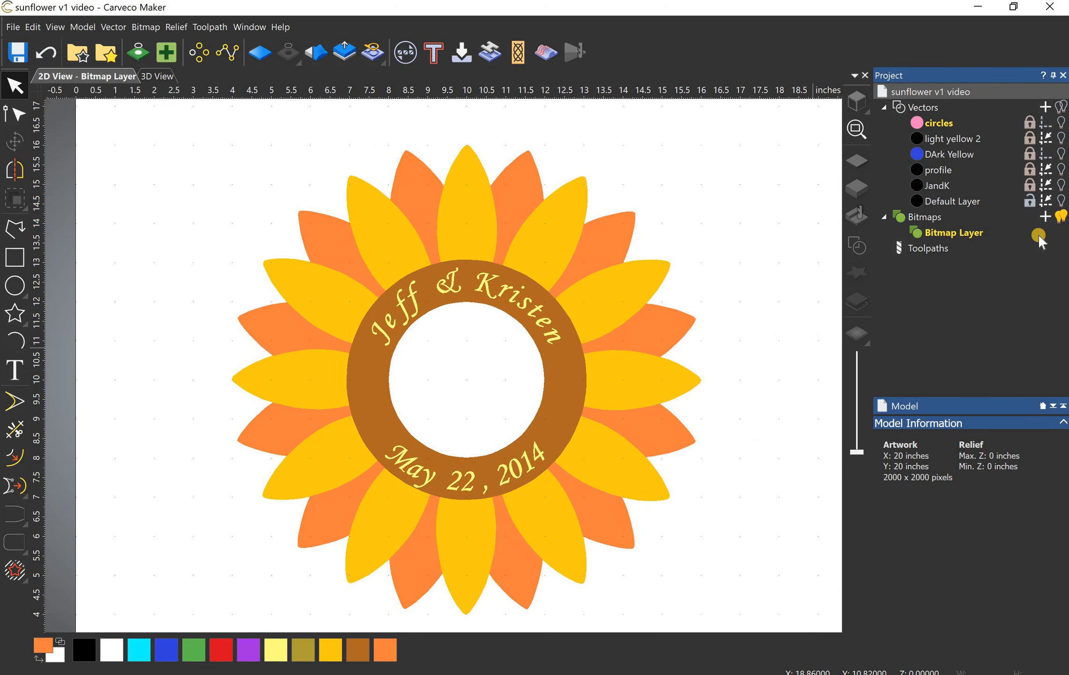
pyautogui.click(1061, 217)
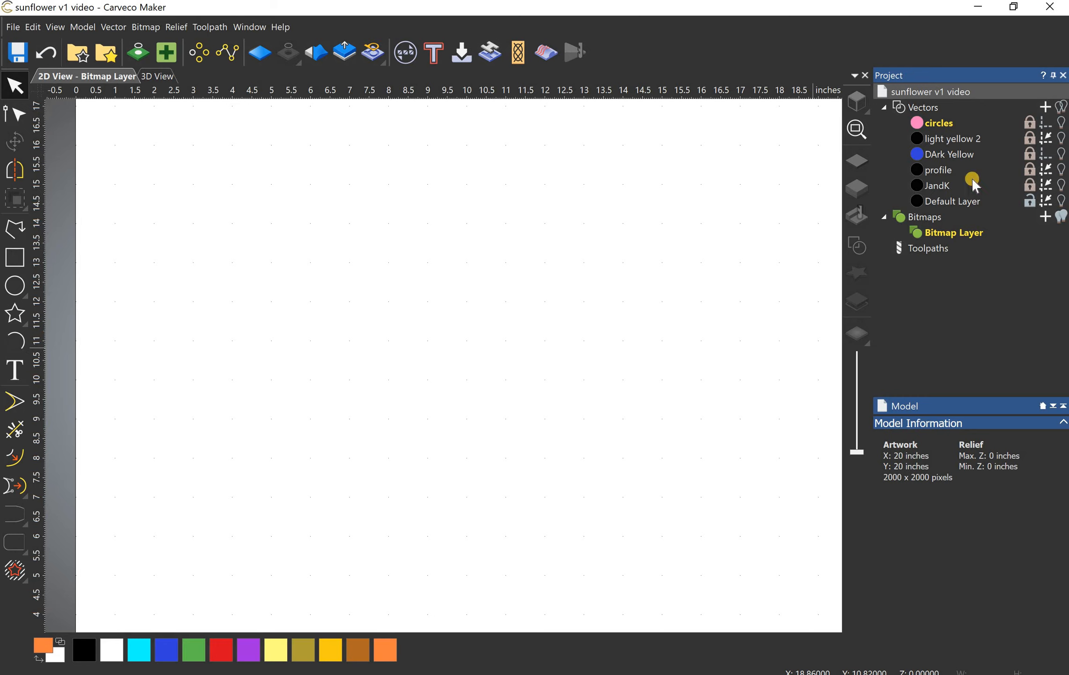
# Step: Show only the DArk Yellow vector layer and select all of its petal vectors
pyautogui.click(1060, 153)
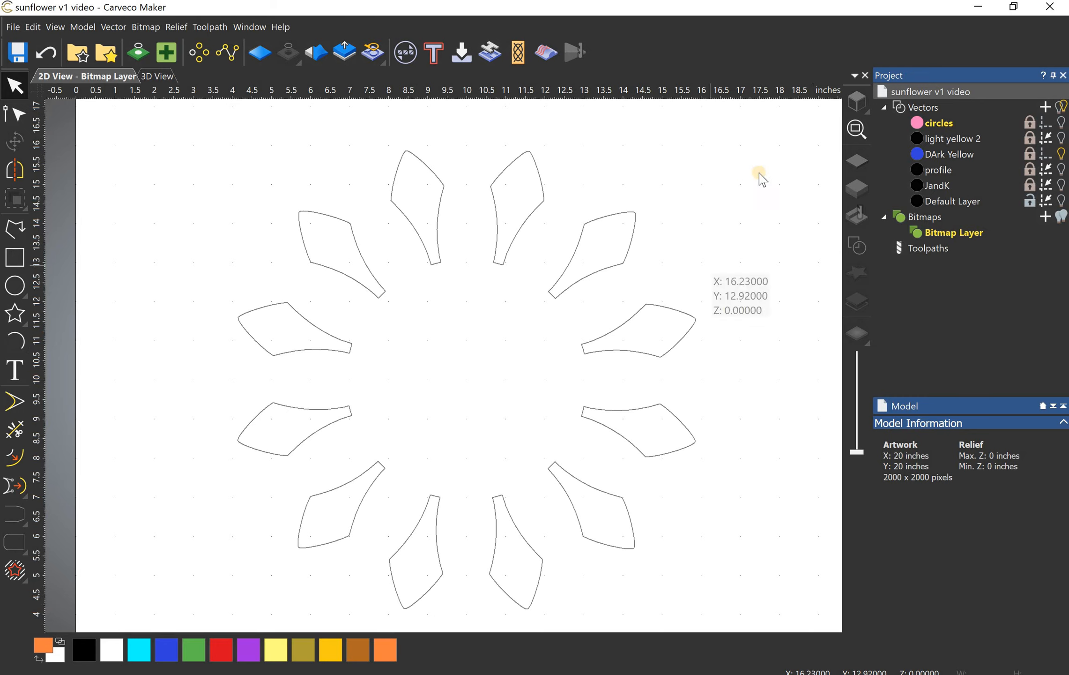
pyautogui.scroll(-2, 544, 424)
pyautogui.moveTo(286, 224); pyautogui.dragTo(738, 549)
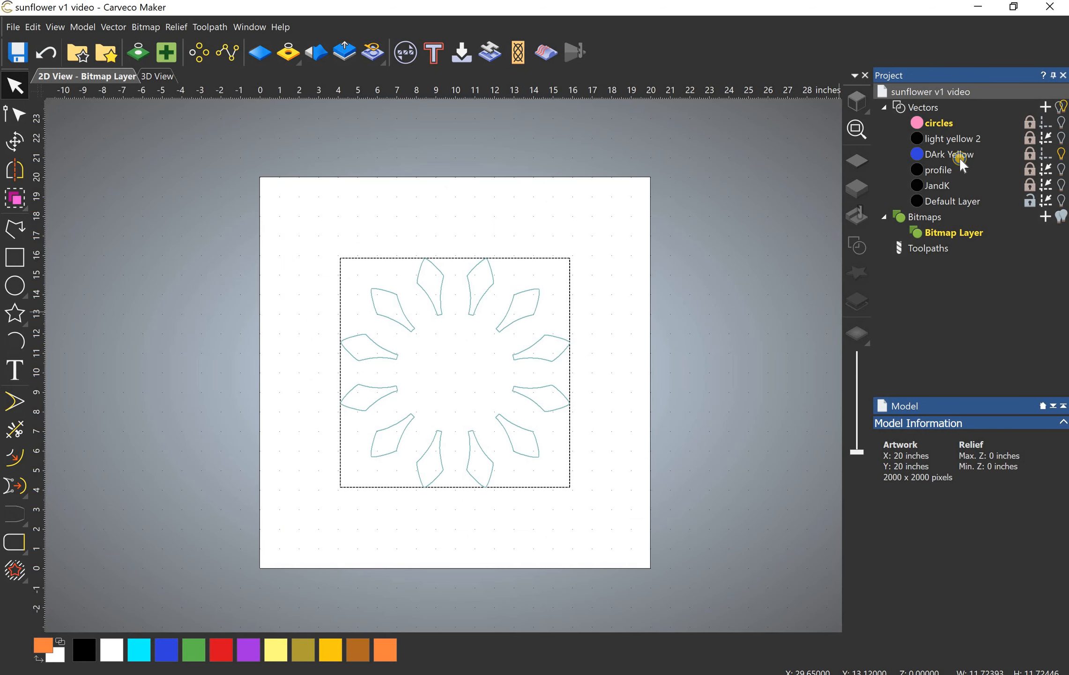
pyautogui.rightClick(959, 157)
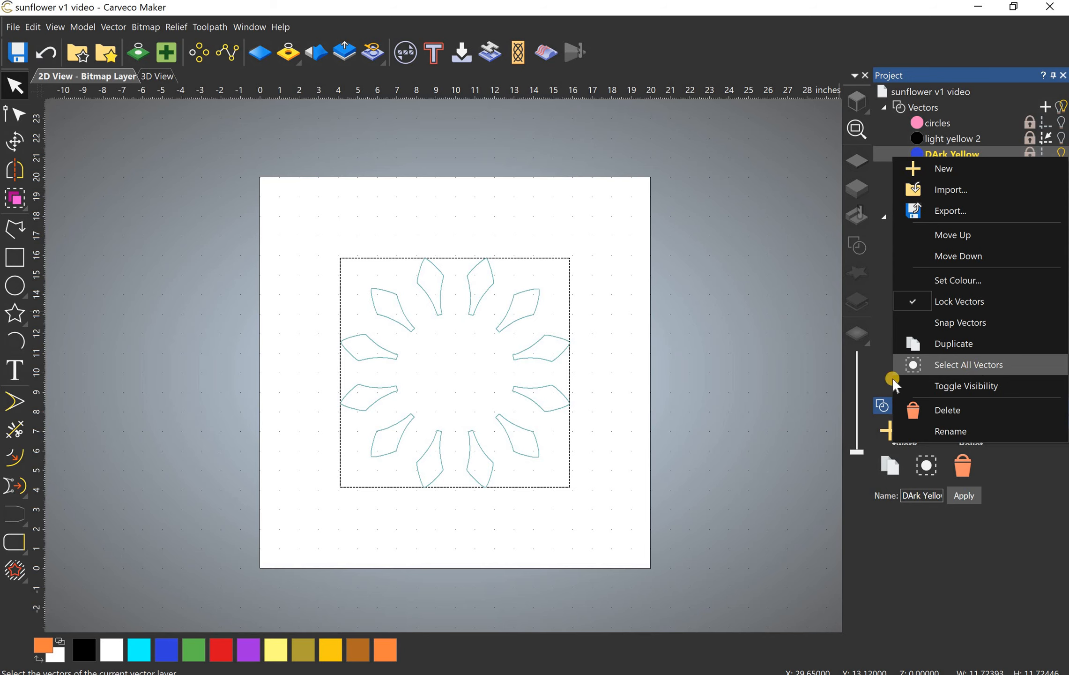
pyautogui.click(973, 364)
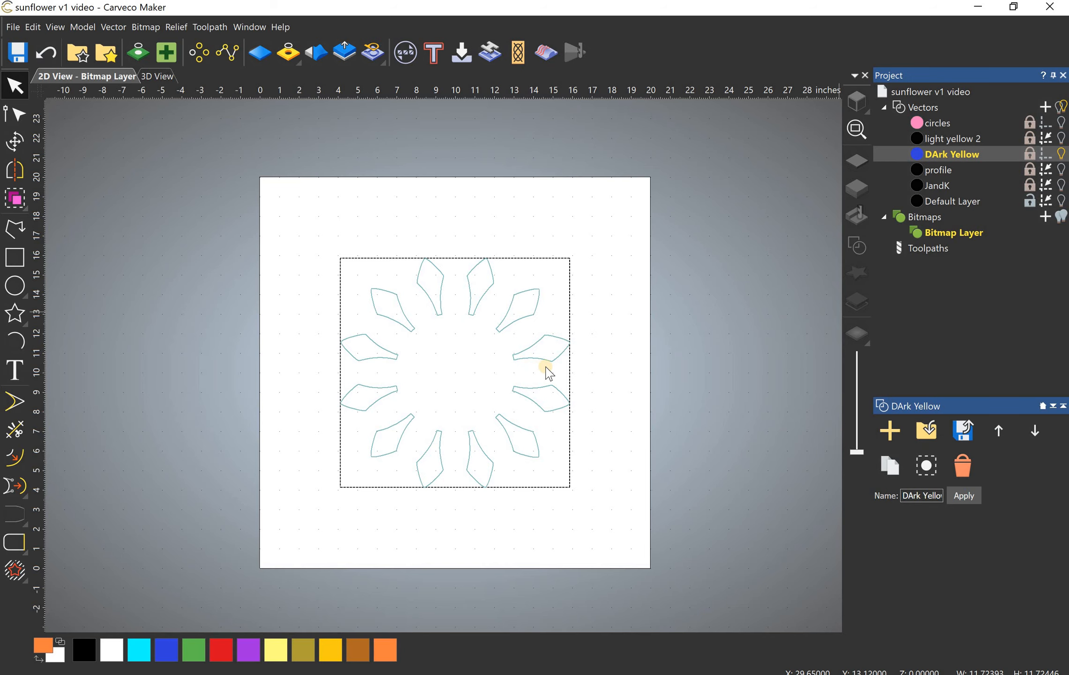
# Step: Start a 2D Area Clearance toolpath for the selected petals with a finish depth of 0.1 inches
pyautogui.click(200, 29)
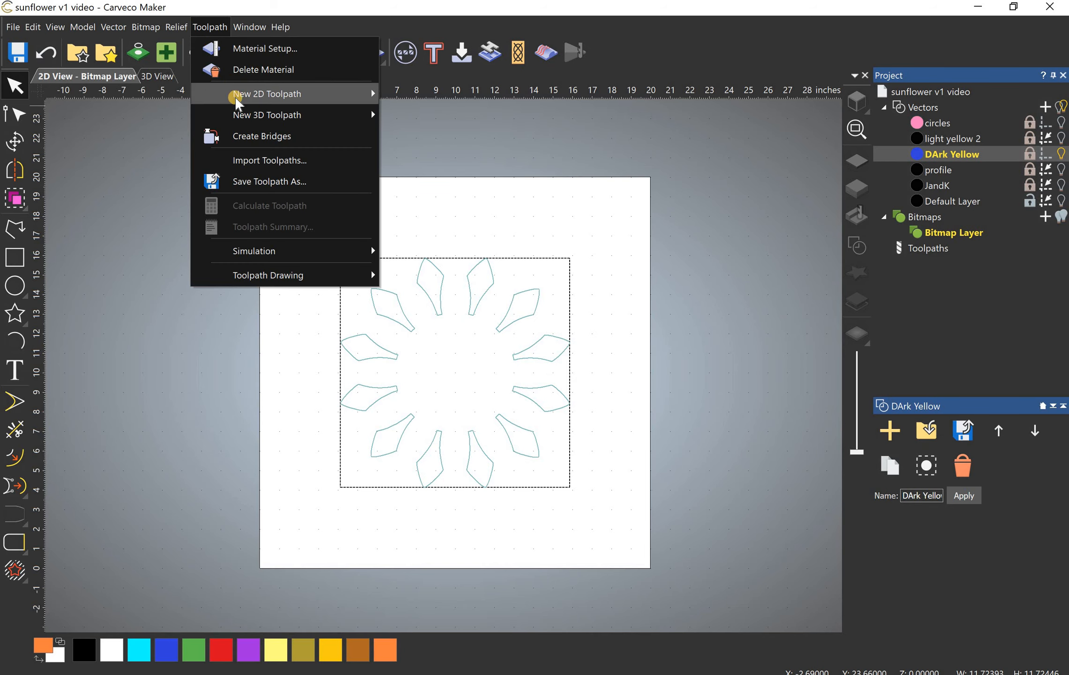
pyautogui.moveTo(238, 101)
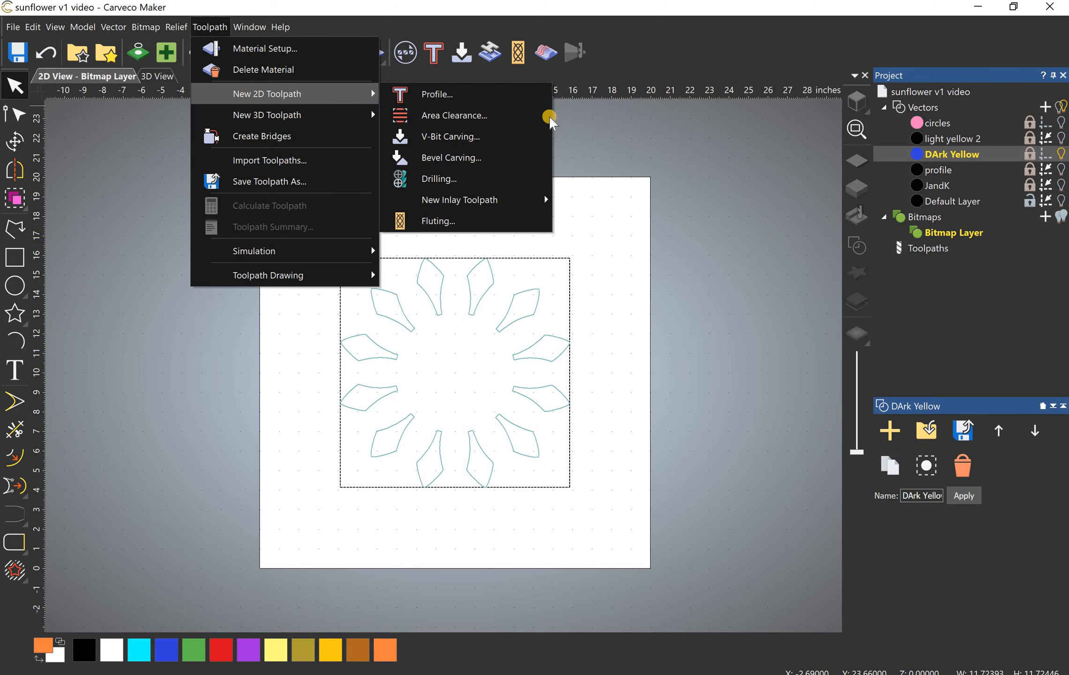
pyautogui.click(475, 117)
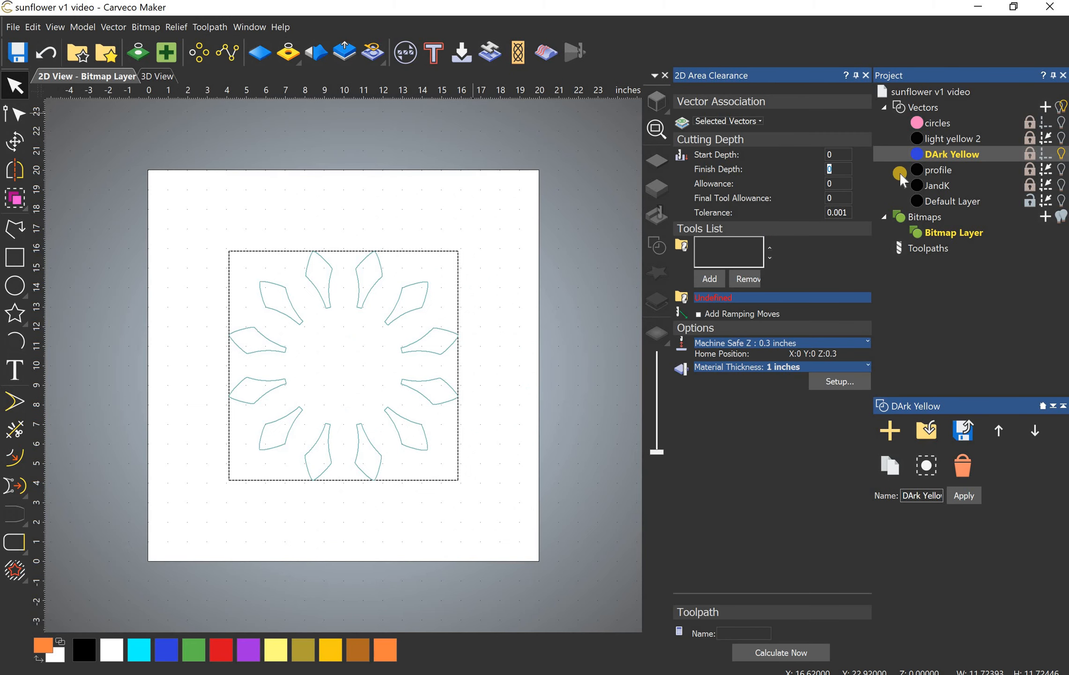
pyautogui.write('0.1')
# Step: Add the End Mill 1/8 Inch from the inch Wood or Plastic roughing tools to the toolpath's tools list
pyautogui.click(710, 279)
pyautogui.scroll(-1, 349, 375)
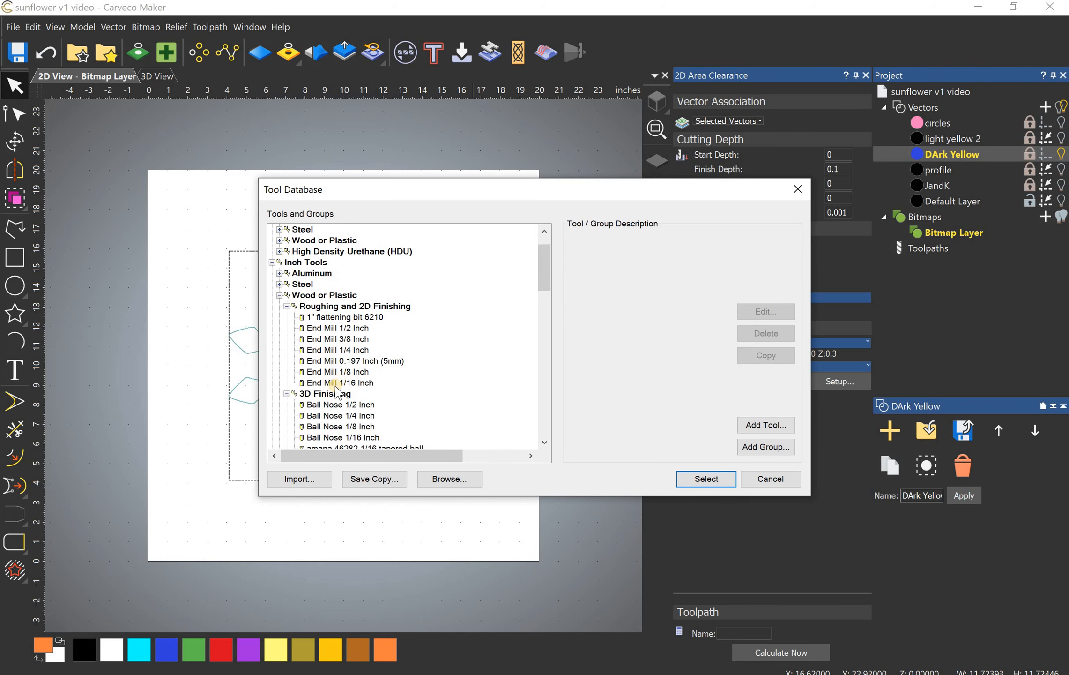
pyautogui.click(338, 372)
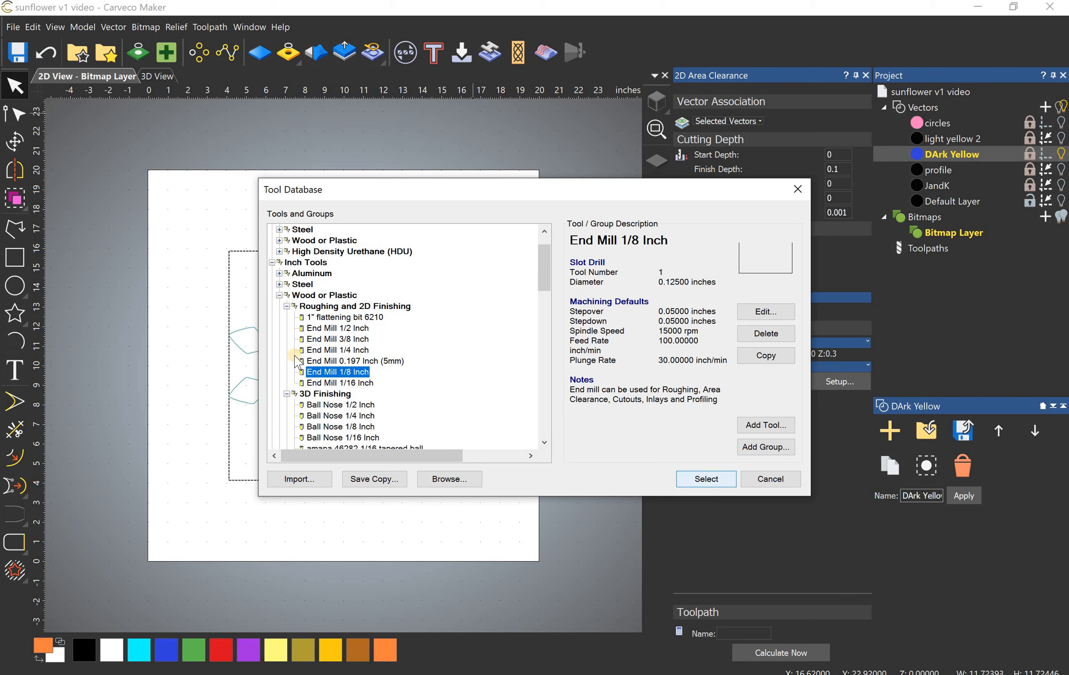
pyautogui.scroll(-1, 406, 333)
pyautogui.scroll(-15, 345, 355)
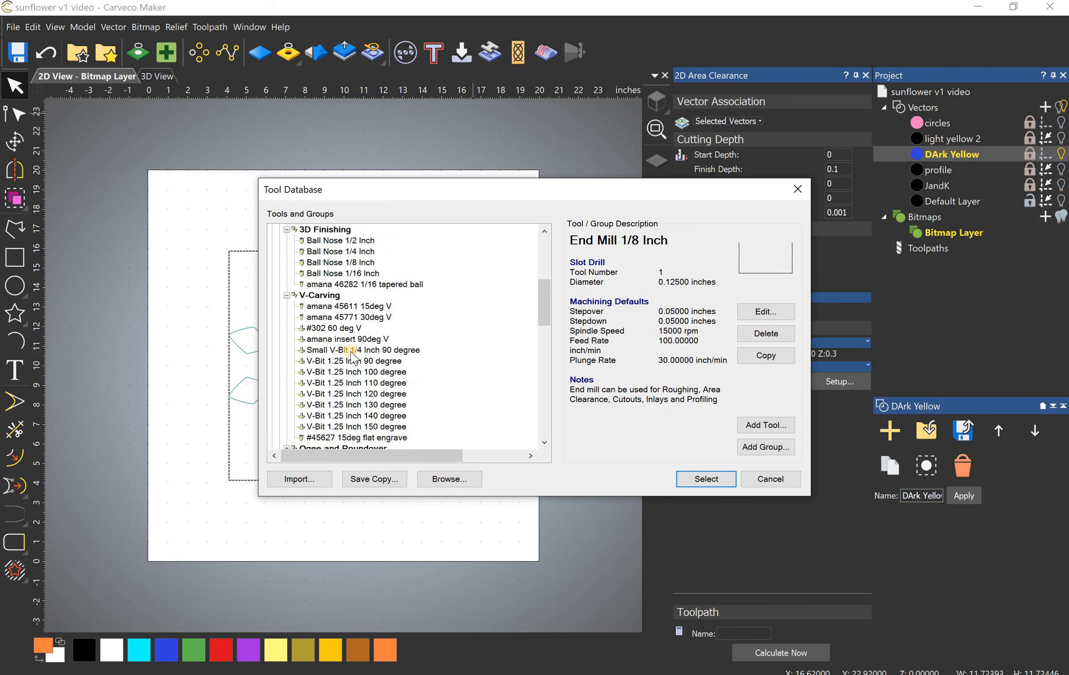
pyautogui.scroll(6, 339, 417)
pyautogui.scroll(10, 340, 417)
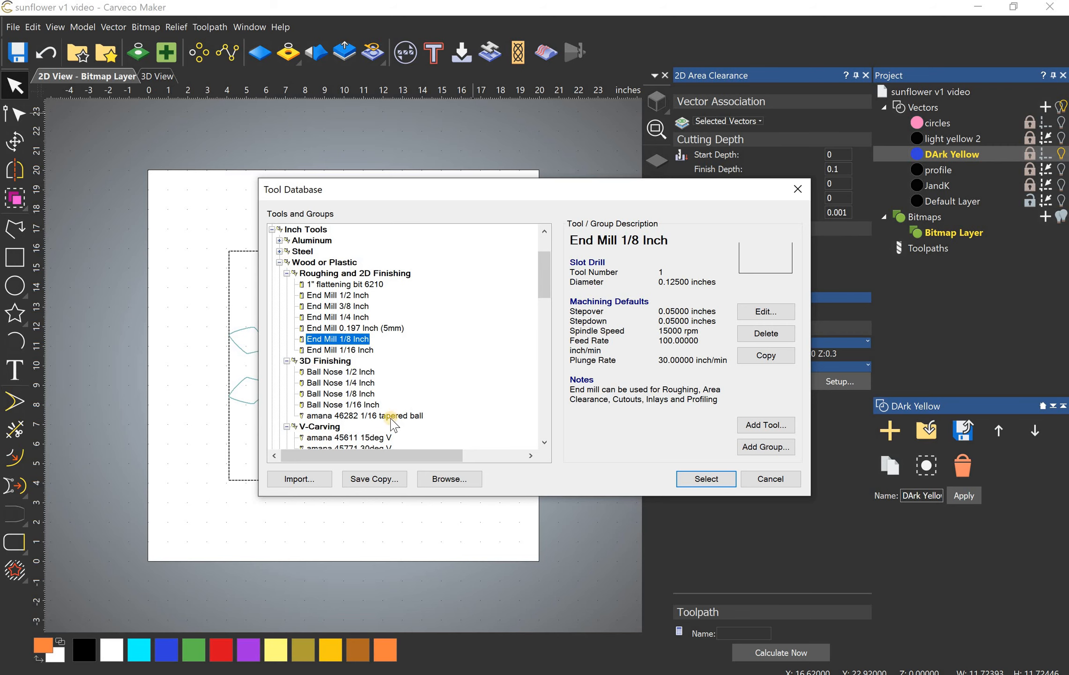
pyautogui.scroll(-1, 392, 421)
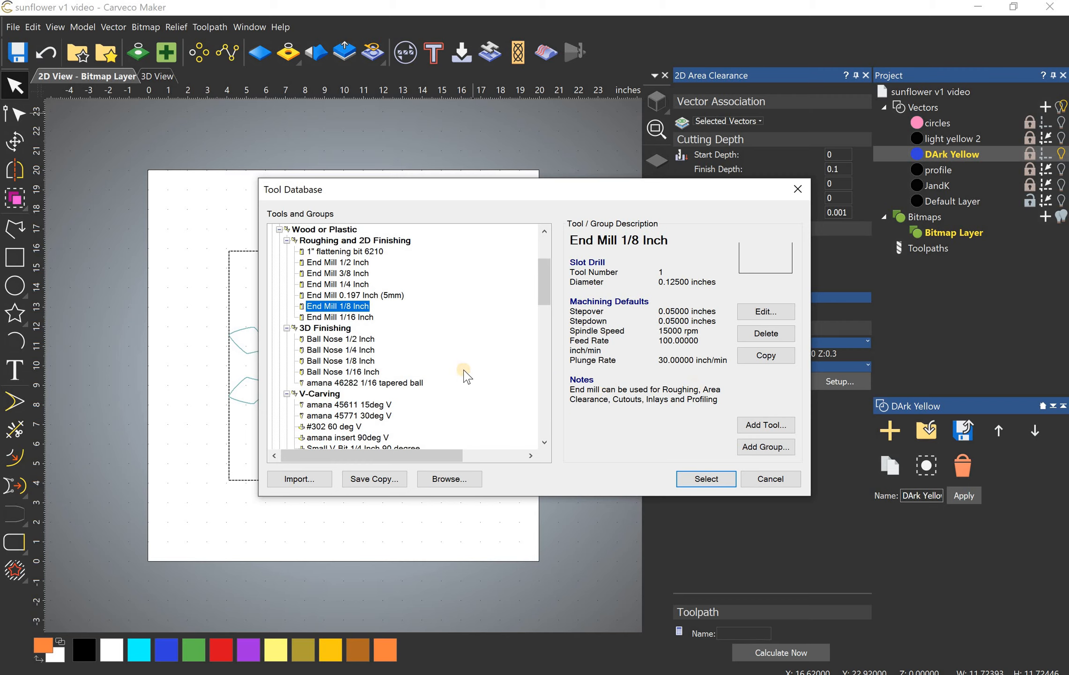
pyautogui.click(707, 479)
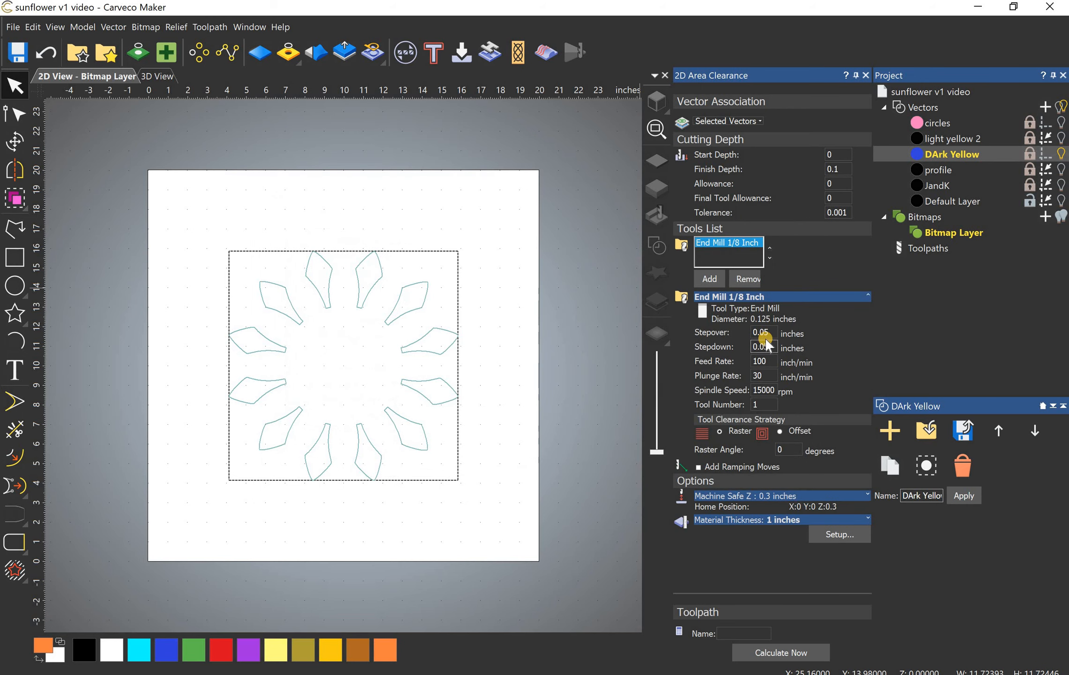
# Step: Enable ramping moves for the area clearance and review the help descriptions of its parameters
pyautogui.click(698, 466)
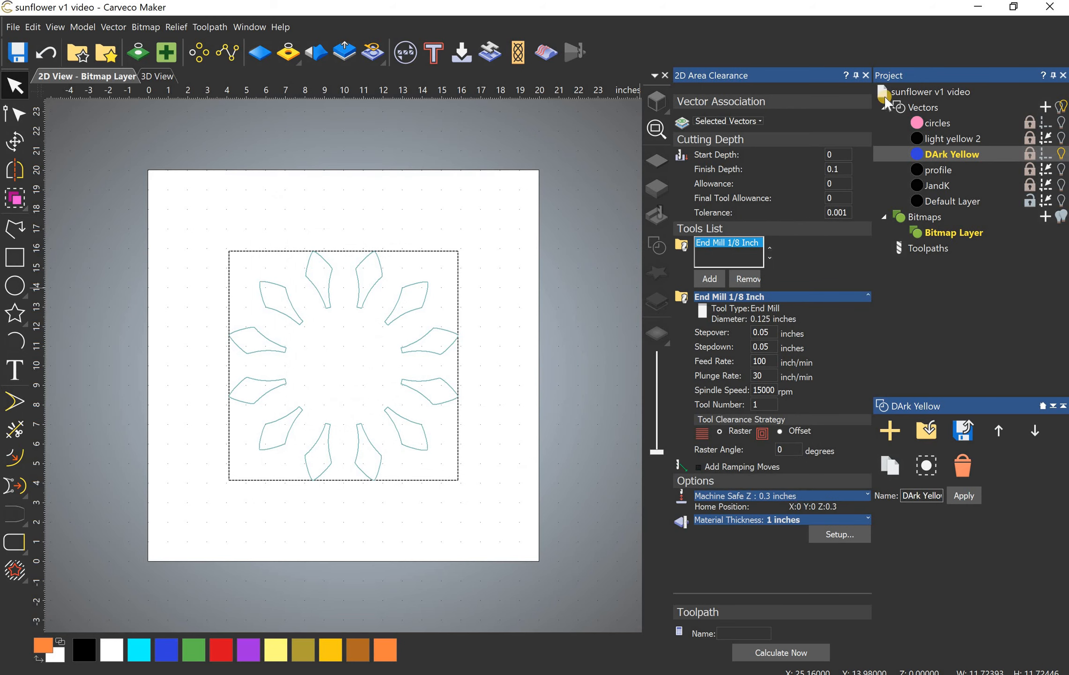
pyautogui.click(844, 74)
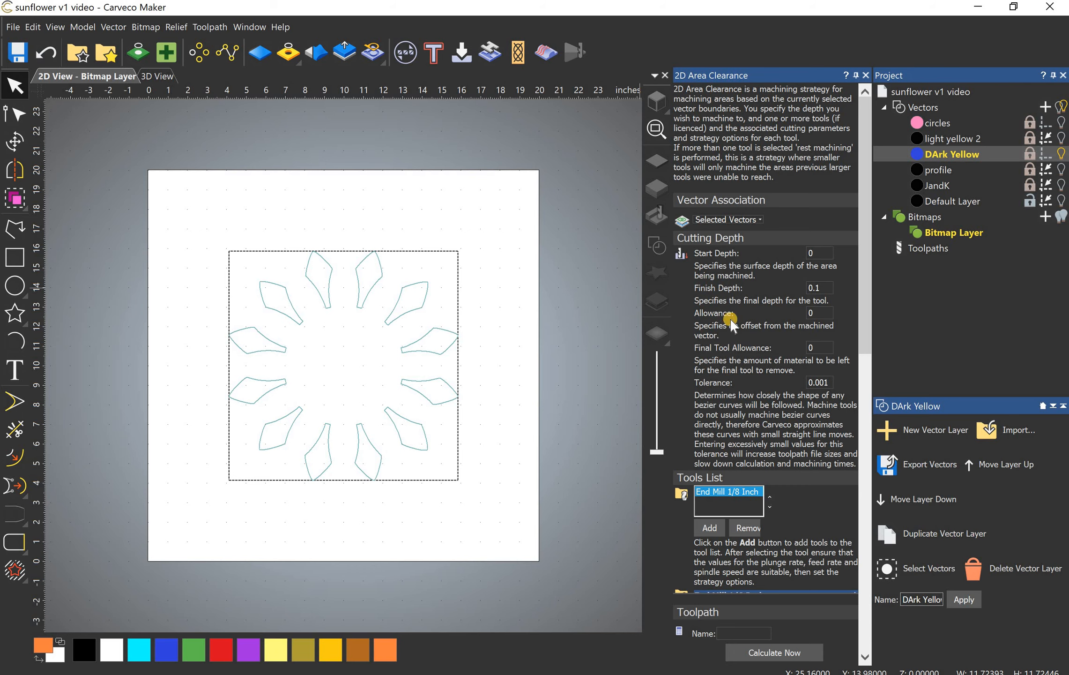
pyautogui.click(844, 74)
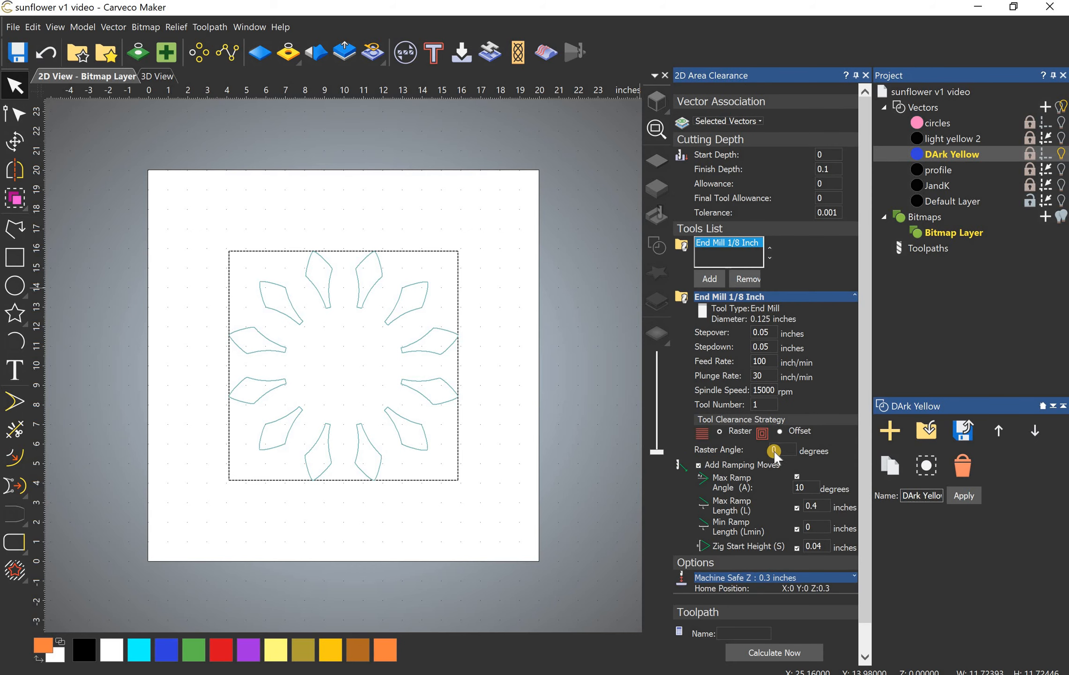
# Step: Examine the Machine Safe Z and home position, and accept the material setup of 1.0 inch thickness with Z zero on top
pyautogui.scroll(-2, 680, 564)
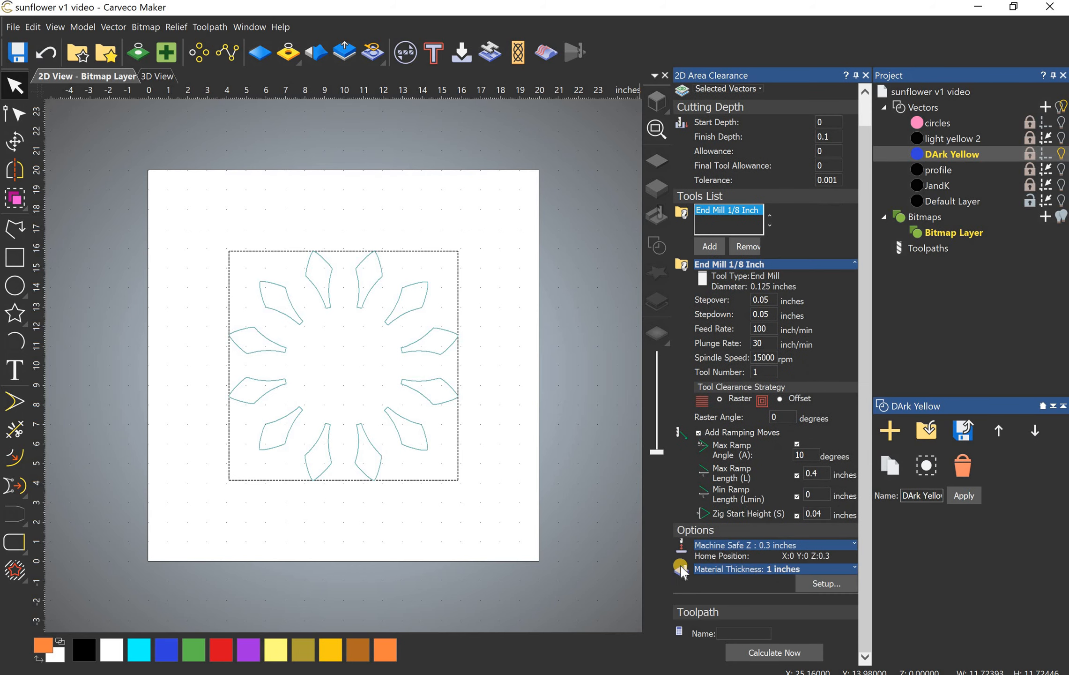
pyautogui.click(783, 545)
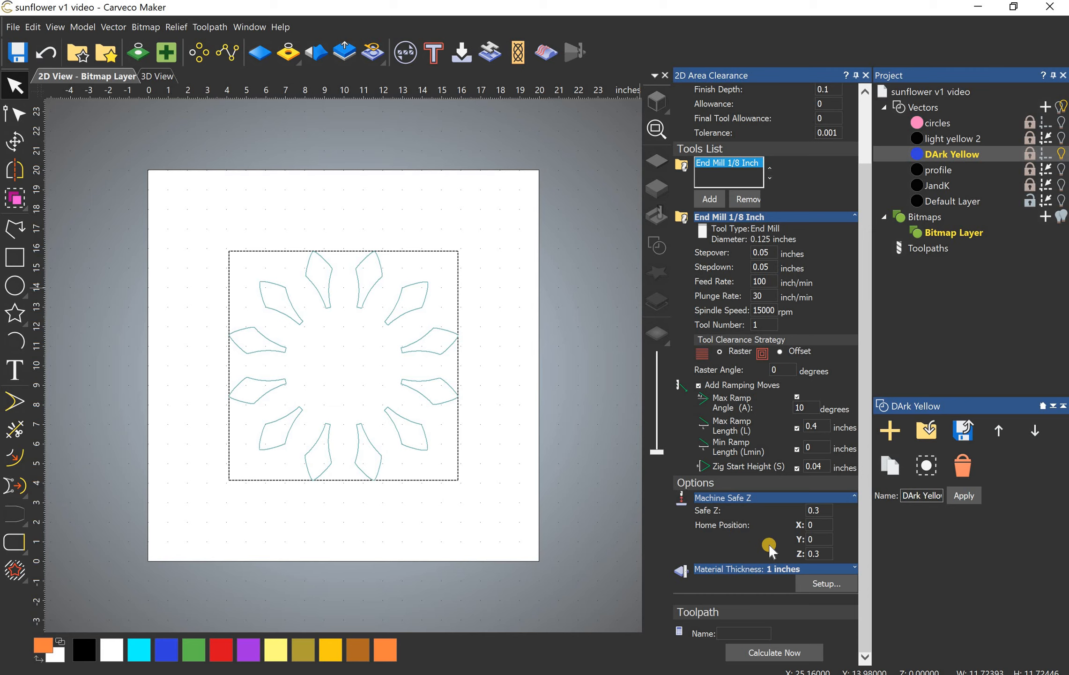
pyautogui.click(760, 569)
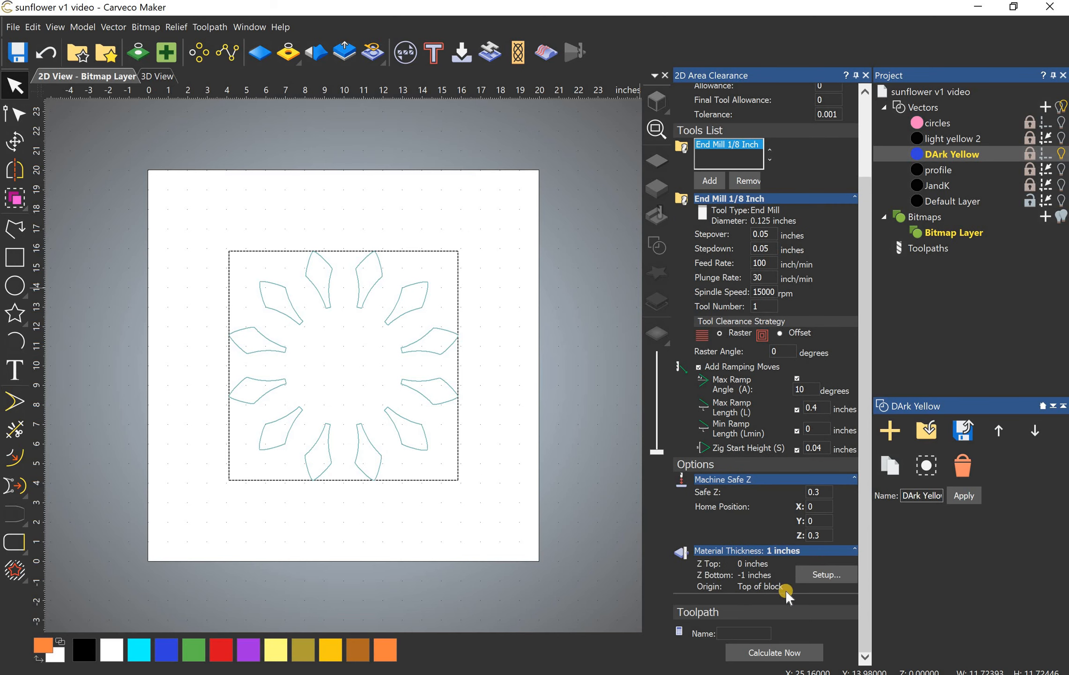
pyautogui.click(822, 576)
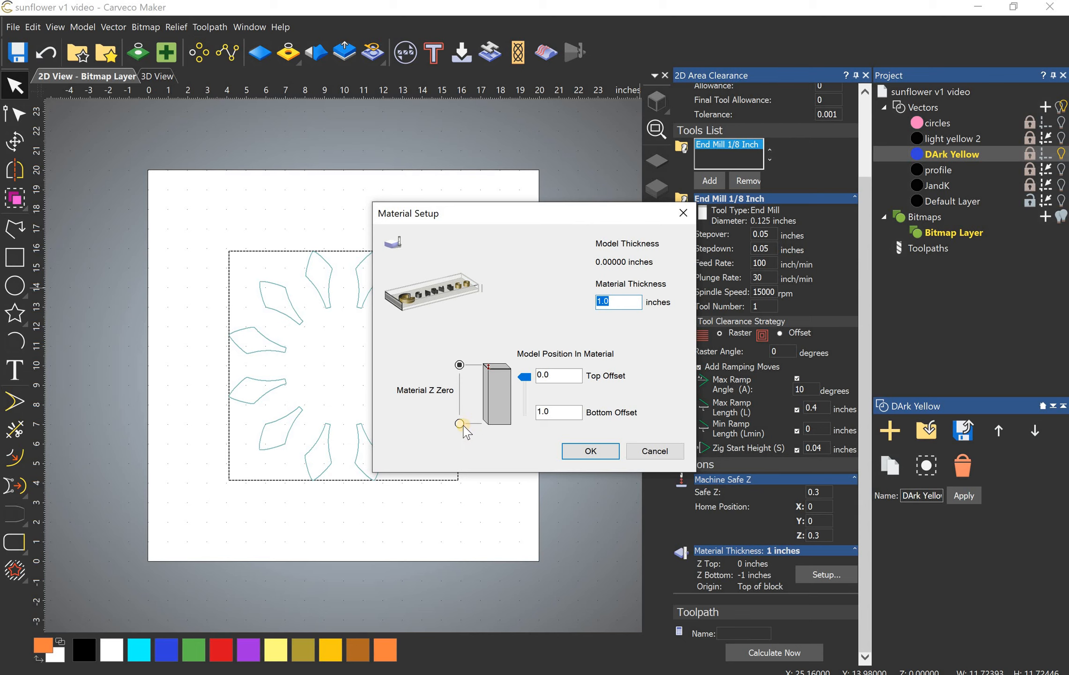
pyautogui.click(590, 450)
# Step: Name the toolpath "dark yellow clear" and try to calculate it
pyautogui.click(730, 633)
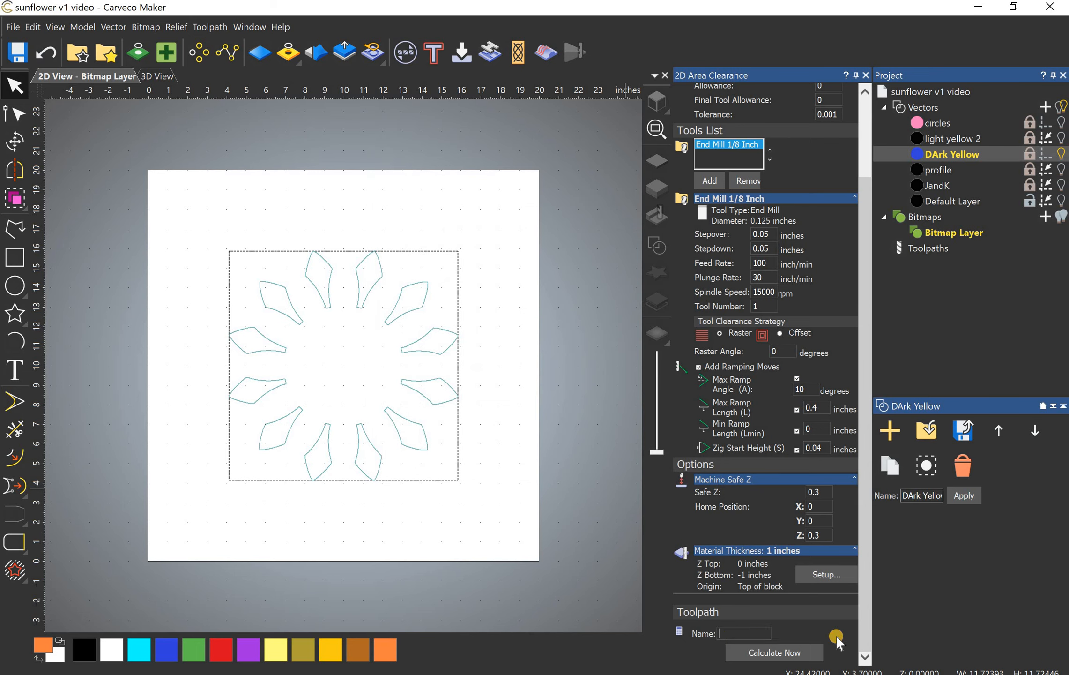
pyautogui.write('dark yel')
pyautogui.write('low clear')
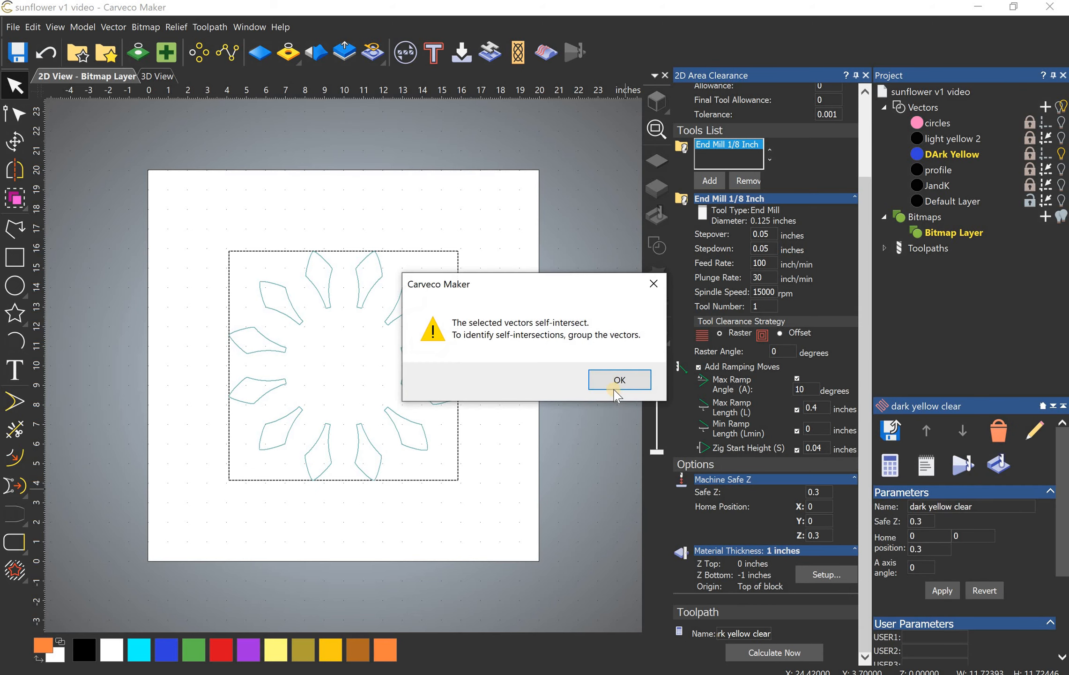
pyautogui.click(614, 377)
pyautogui.click(613, 379)
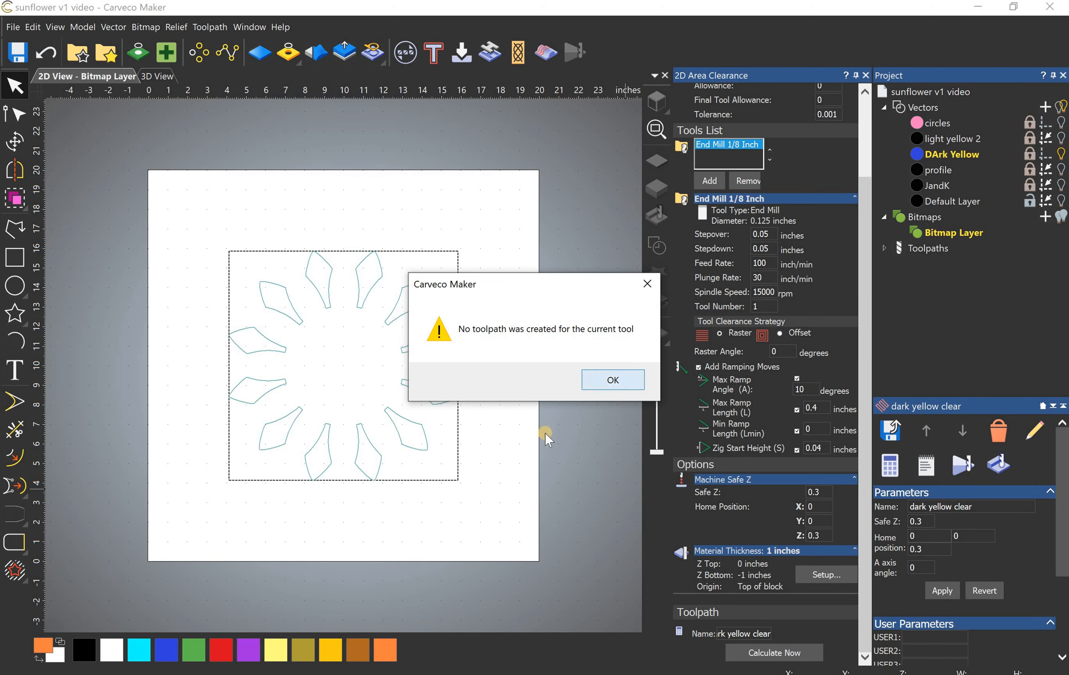
# Step: Reselect all the petal vectors and identify their vector intersections with Vector Doctor
pyautogui.click(568, 443)
pyautogui.moveTo(225, 252); pyautogui.dragTo(552, 540)
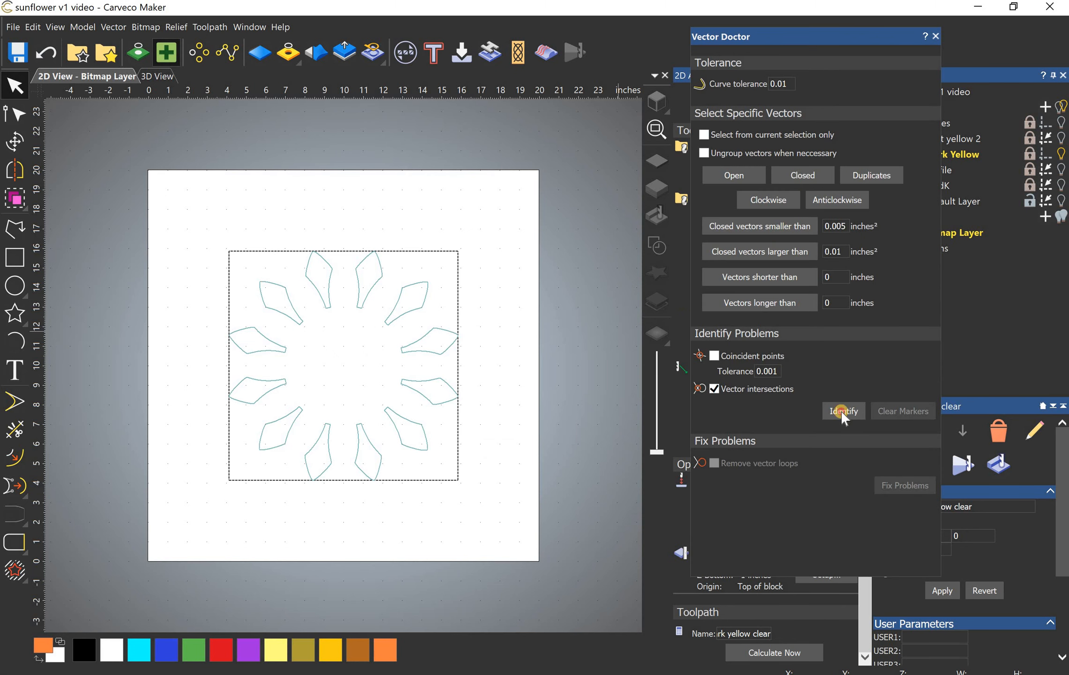
pyautogui.click(840, 410)
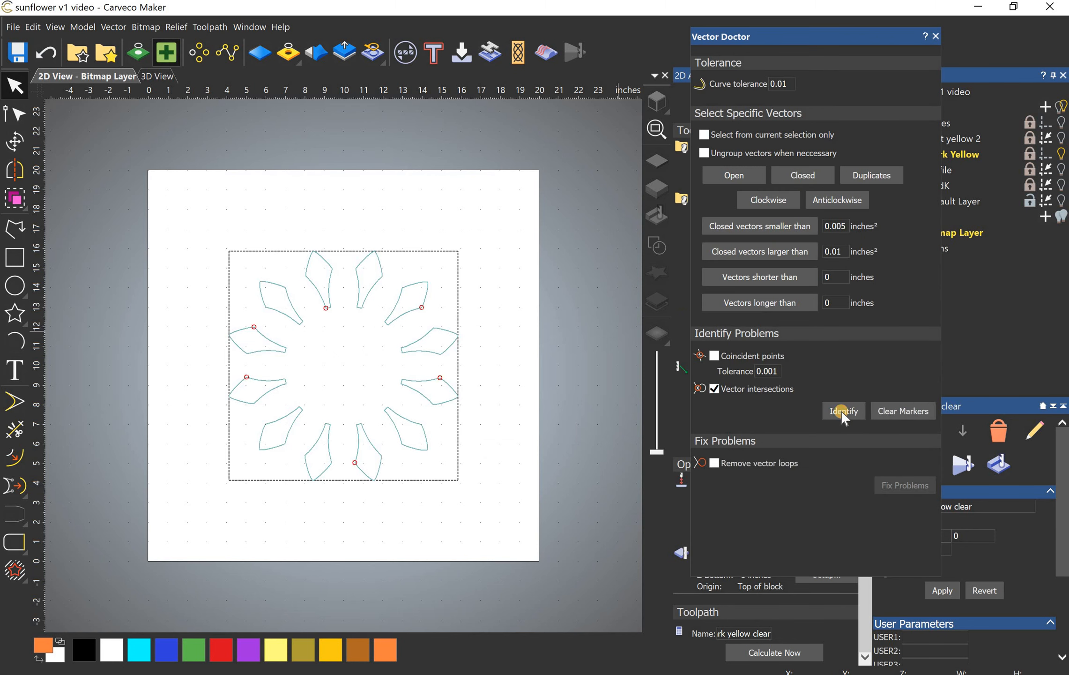
# Step: Fix the petals by removing vector loops without keeping the originals, recheck them for intersections, and close Vector Doctor
pyautogui.click(715, 463)
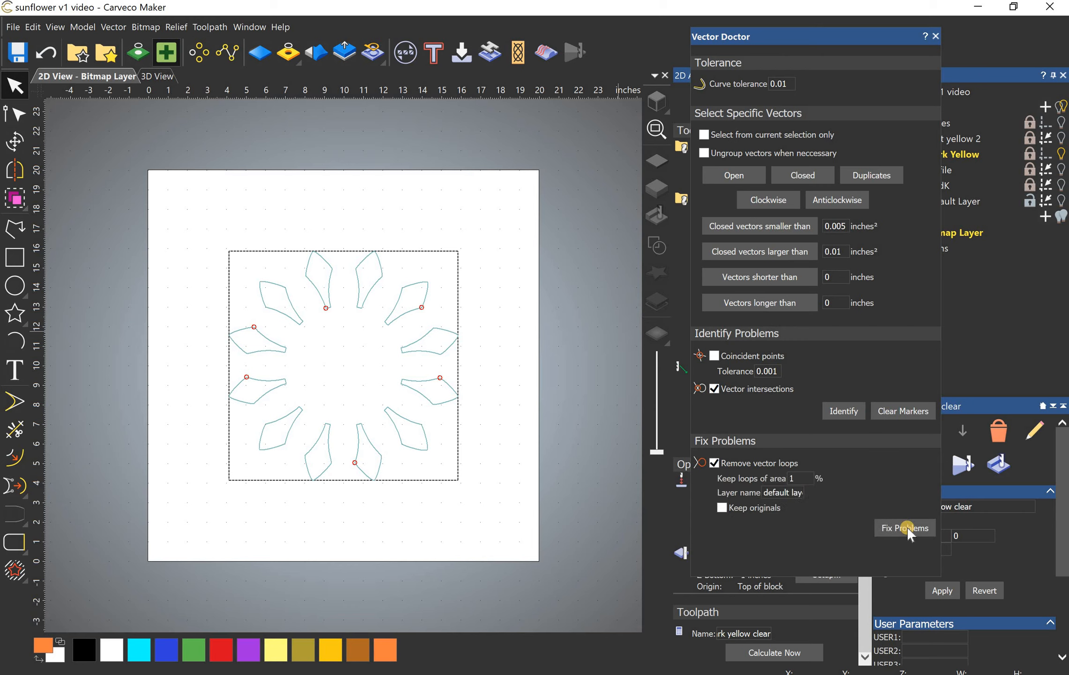
pyautogui.click(907, 527)
pyautogui.click(903, 410)
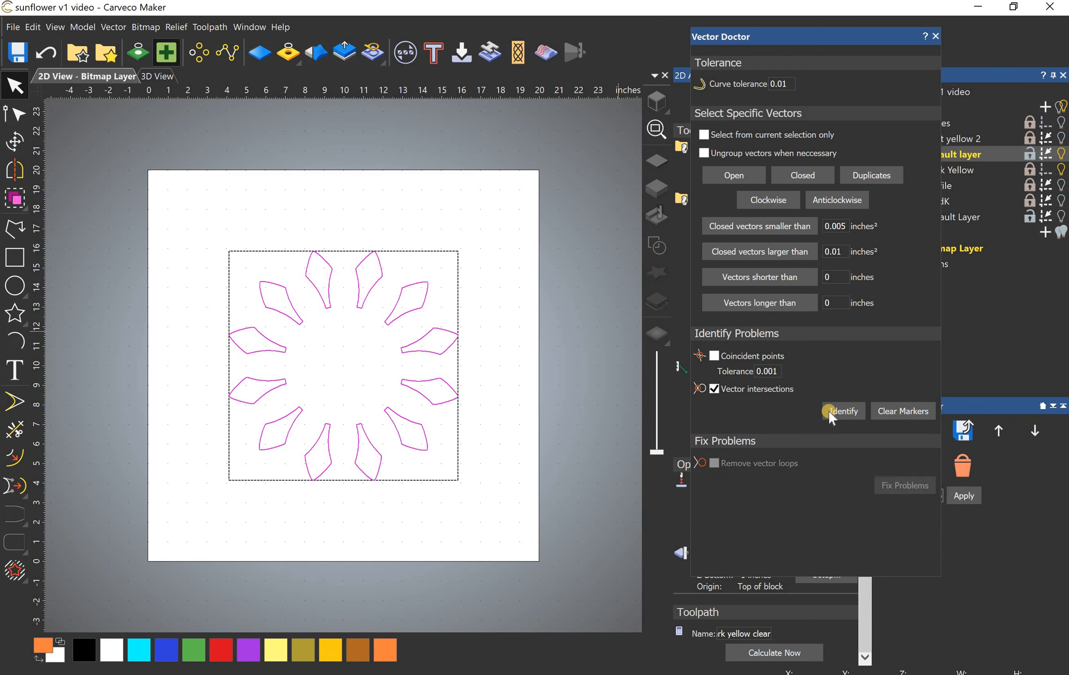
pyautogui.click(841, 410)
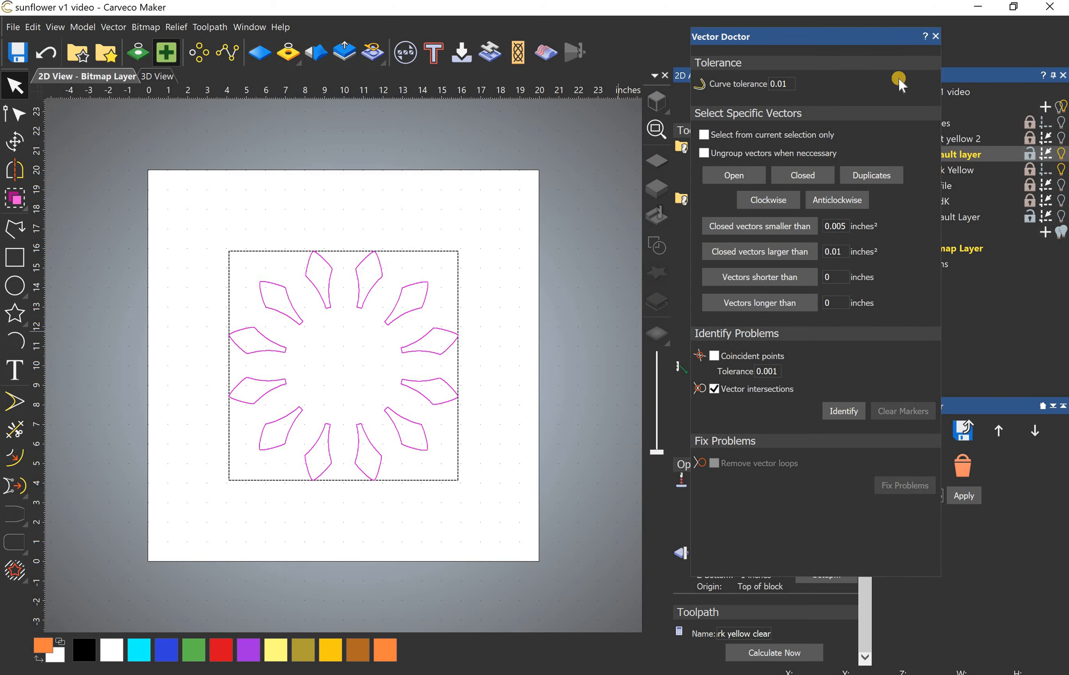
pyautogui.click(937, 37)
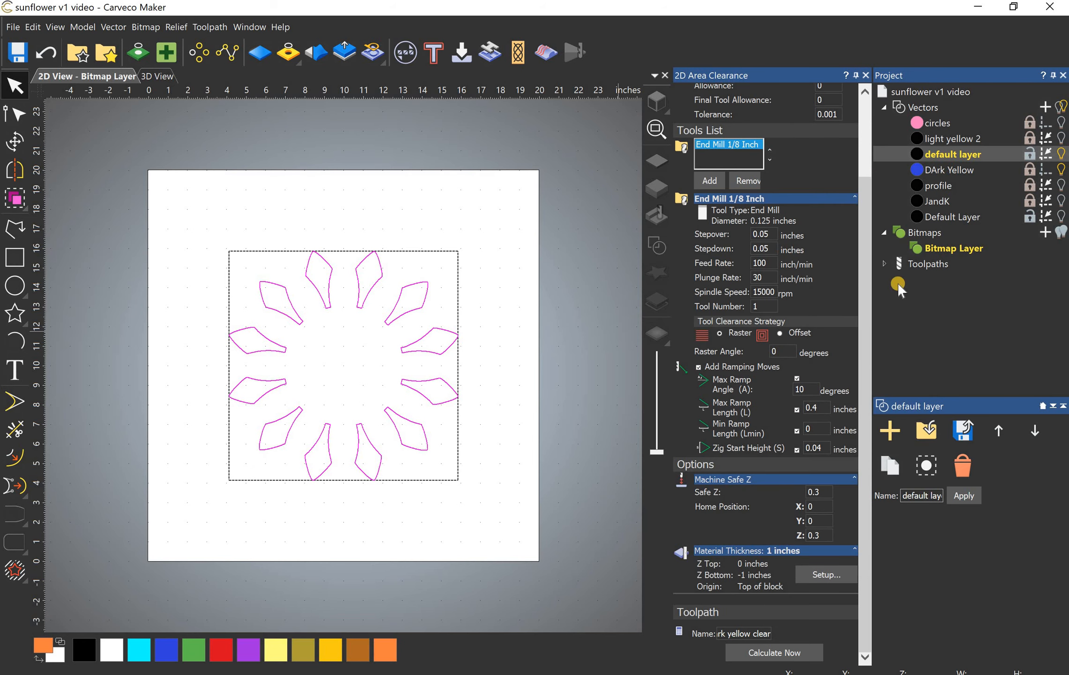
# Step: Calculate the dark yellow clear toolpath for the repaired petals and simulate it, inspecting the carved petals in 3D
pyautogui.click(884, 263)
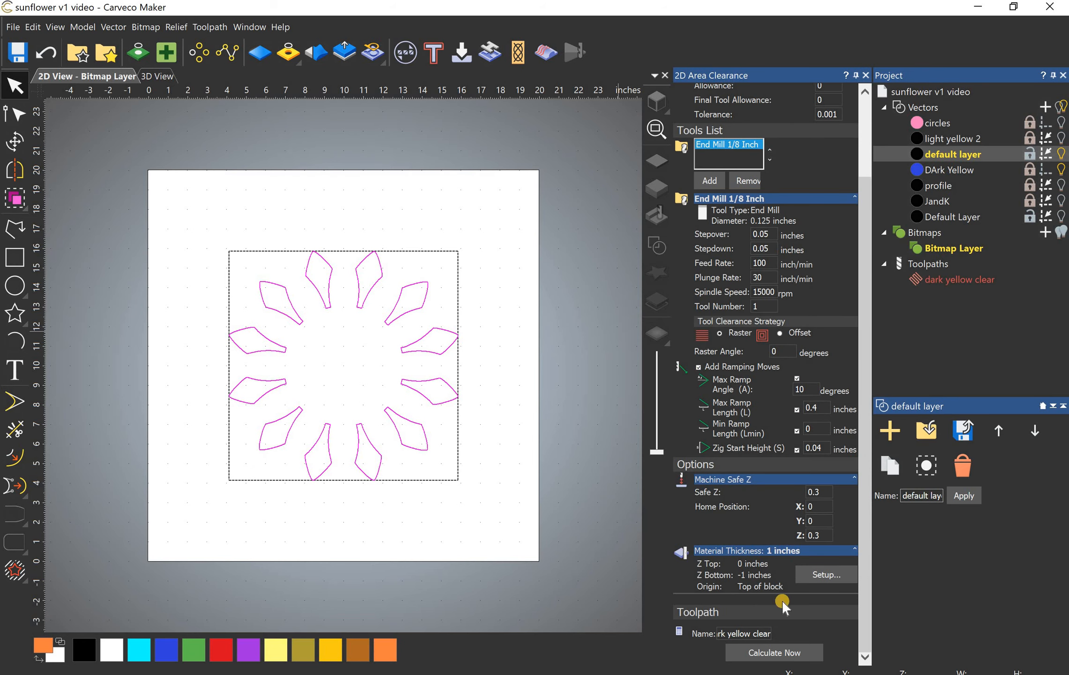
pyautogui.click(775, 654)
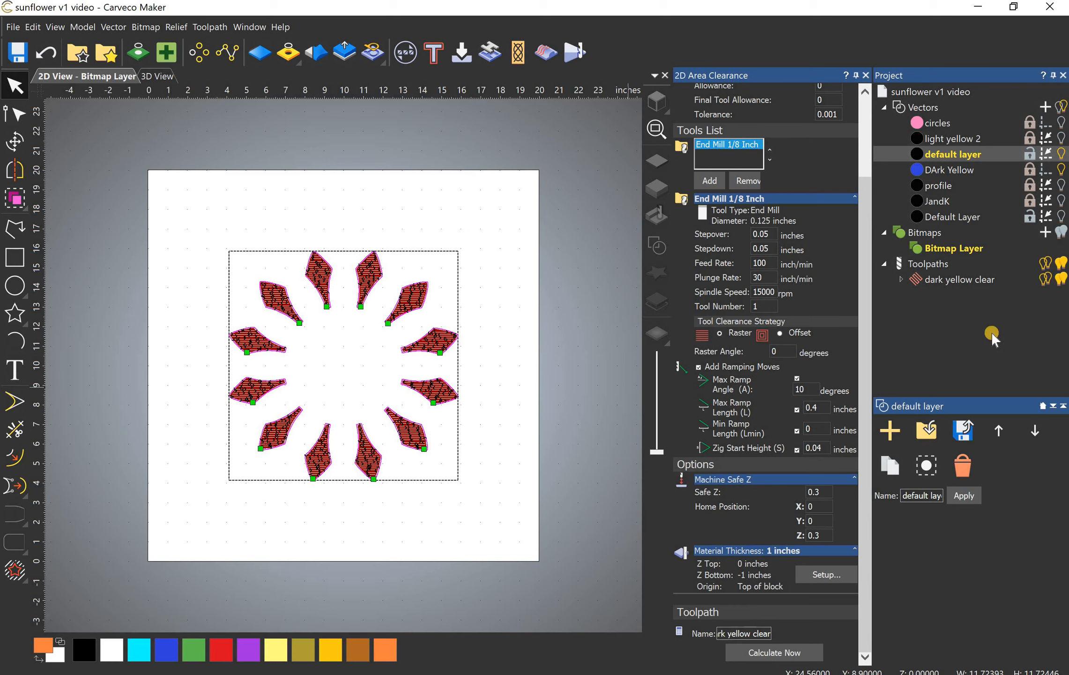
pyautogui.rightClick(952, 277)
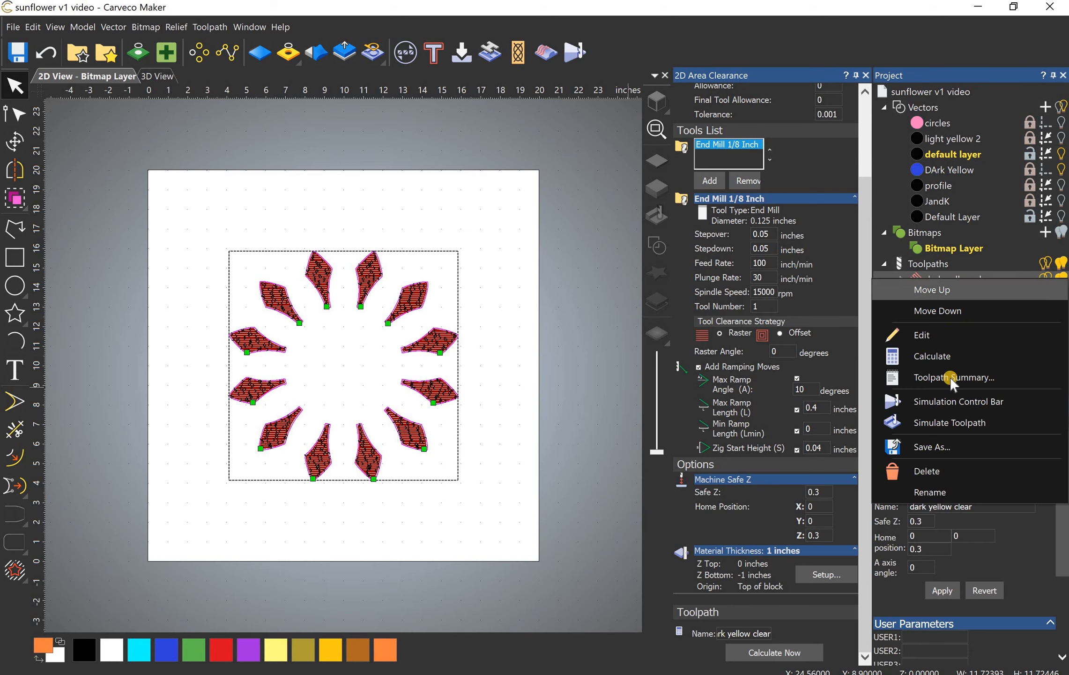
pyautogui.click(951, 421)
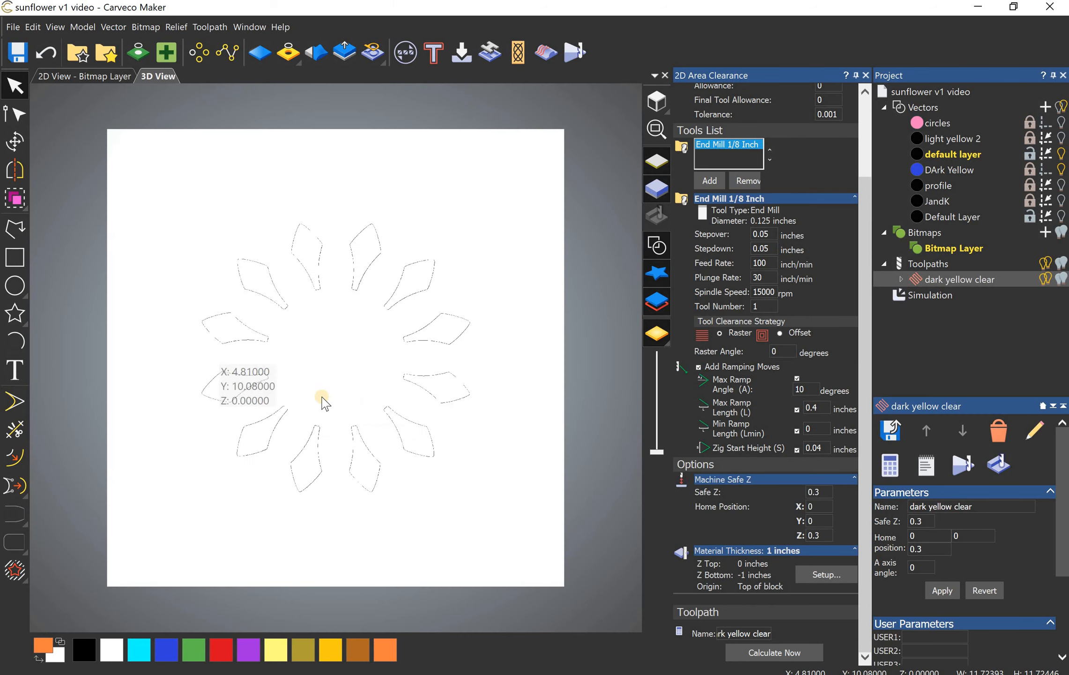
pyautogui.scroll(3, 349, 460)
pyautogui.moveTo(338, 220); pyautogui.dragTo(344, 476)
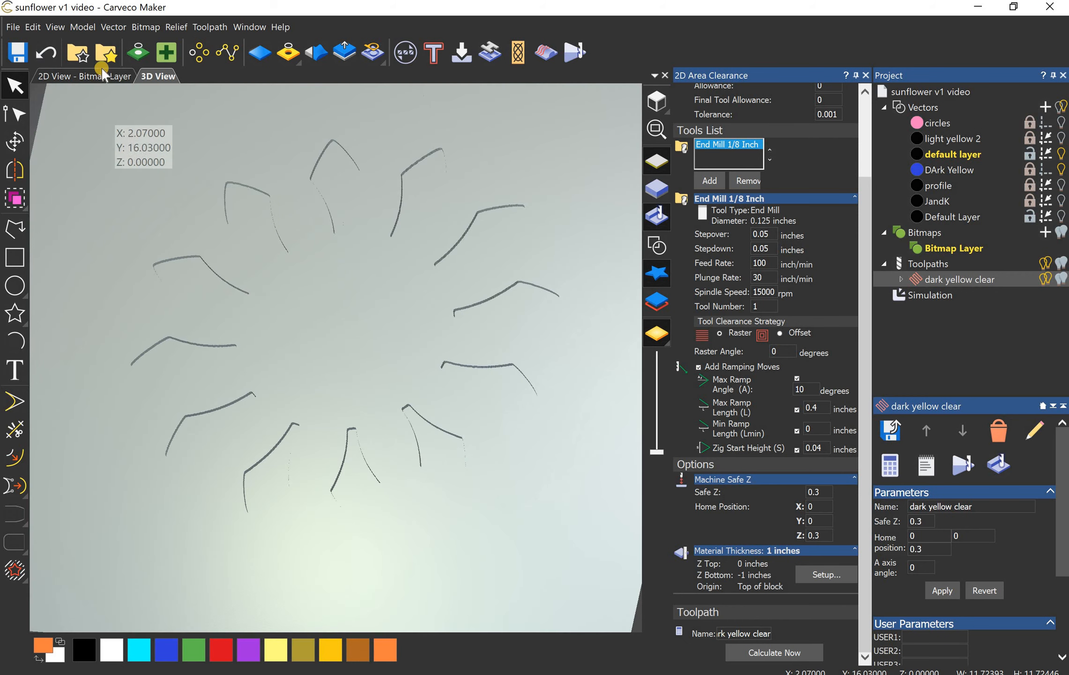
# Step: Return to the 2D view, delete the simulation, and hide the dark yellow clear toolpath and the petal vectors
pyautogui.click(98, 75)
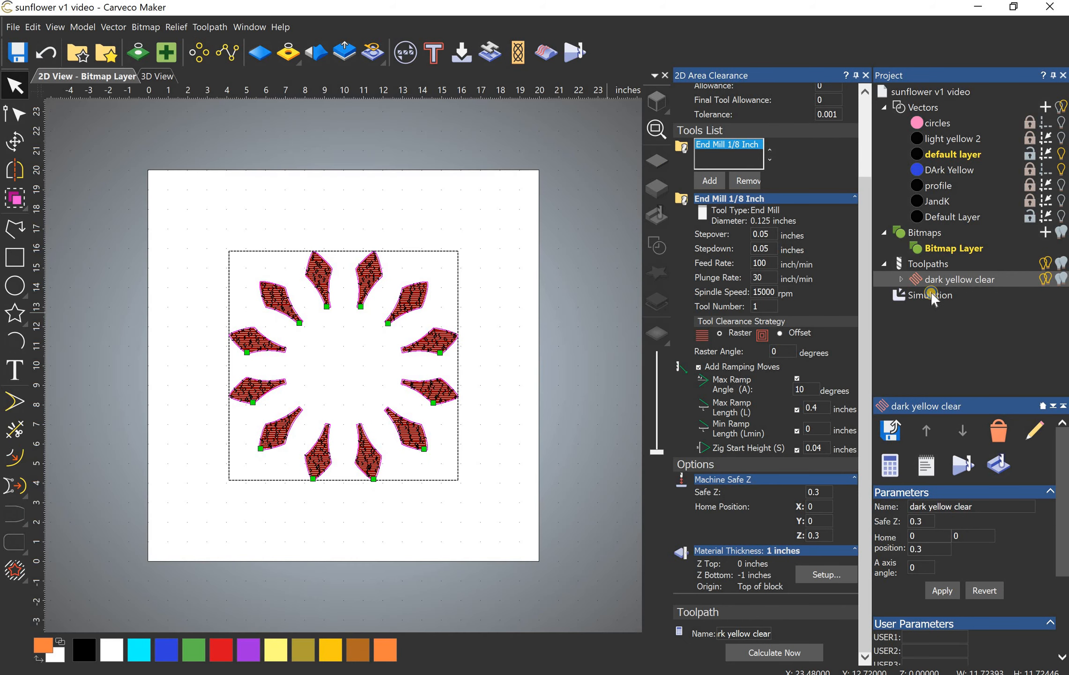
pyautogui.rightClick(932, 296)
pyautogui.click(926, 337)
pyautogui.click(1045, 278)
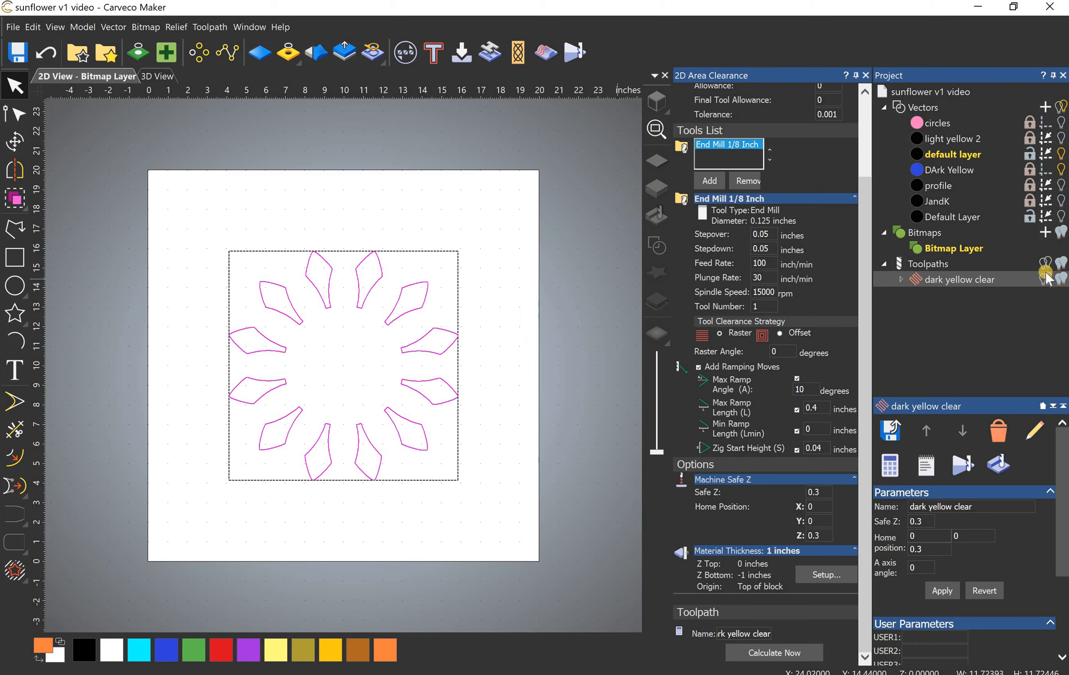
pyautogui.click(1061, 168)
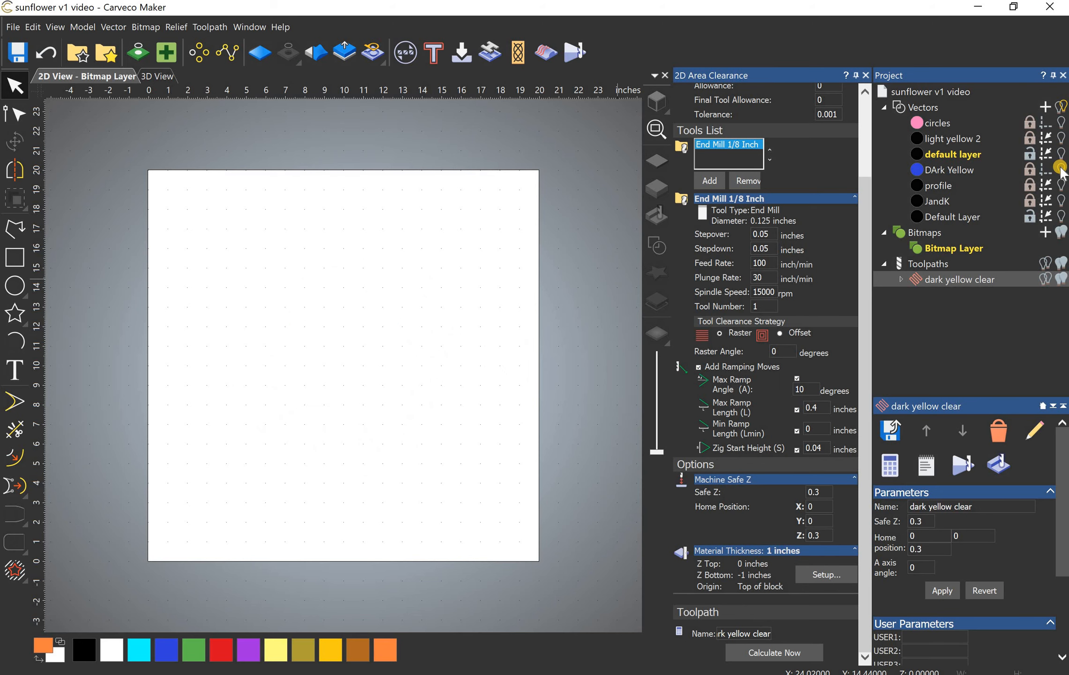
# Step: Check the coloured sunflower bitmap, hide it again, and show the circles and JandK vector layers
pyautogui.click(1061, 237)
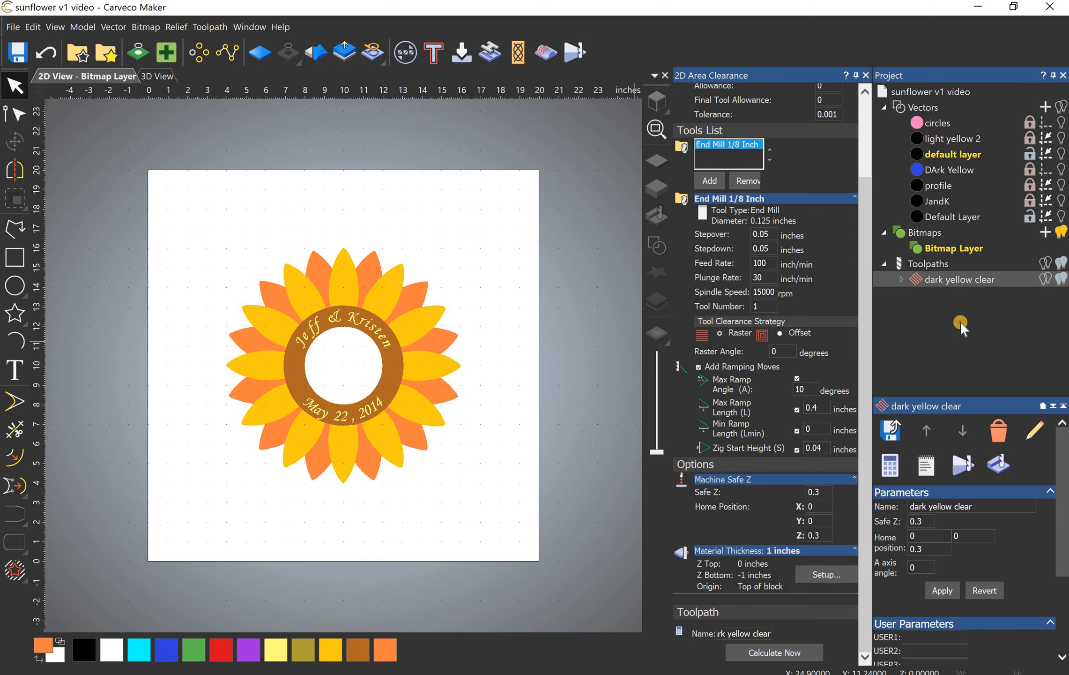
pyautogui.click(1061, 233)
pyautogui.click(1061, 118)
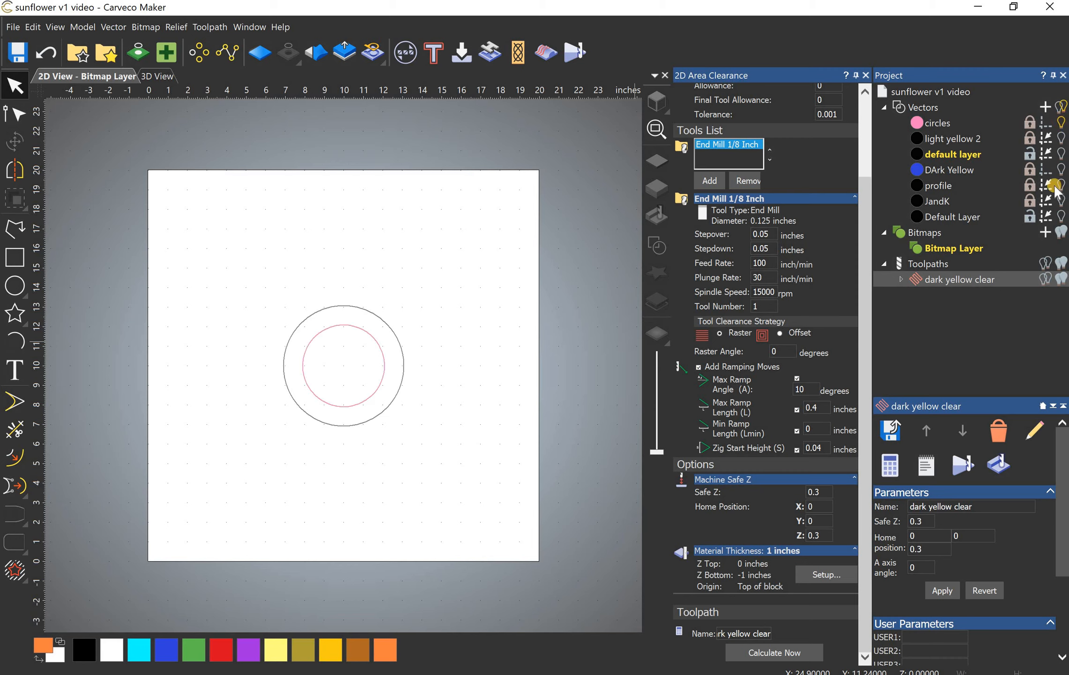
pyautogui.click(1061, 200)
# Step: Offset the inner circle inwards by 0.05 inches with sharp corners, keeping the original vector
pyautogui.scroll(5, 344, 361)
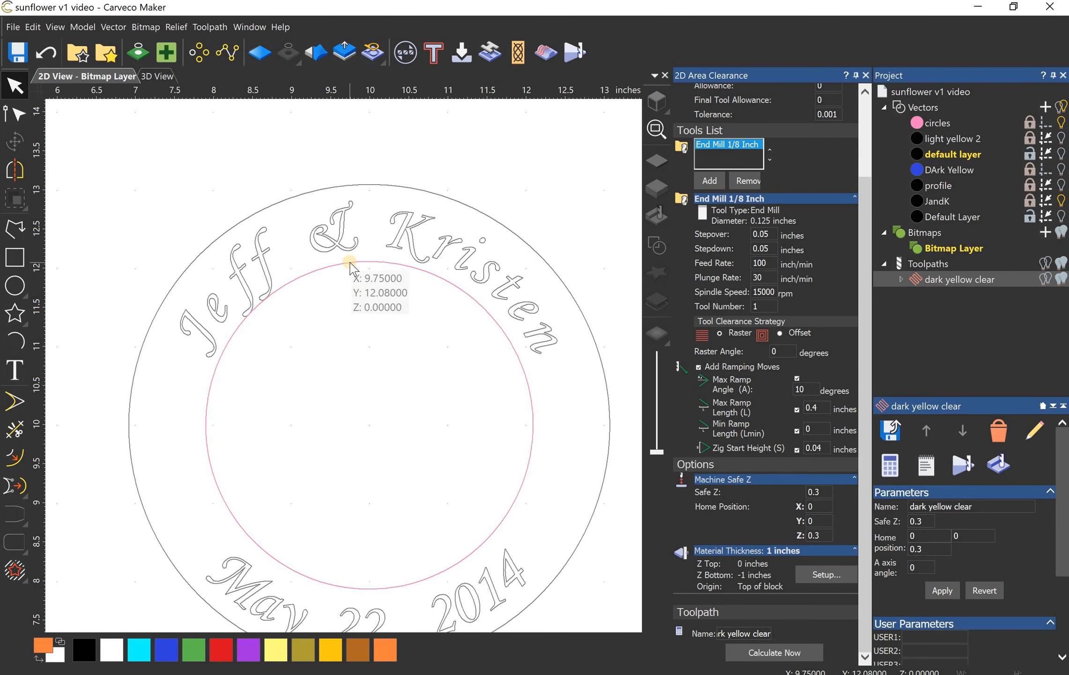
pyautogui.click(349, 262)
pyautogui.click(14, 457)
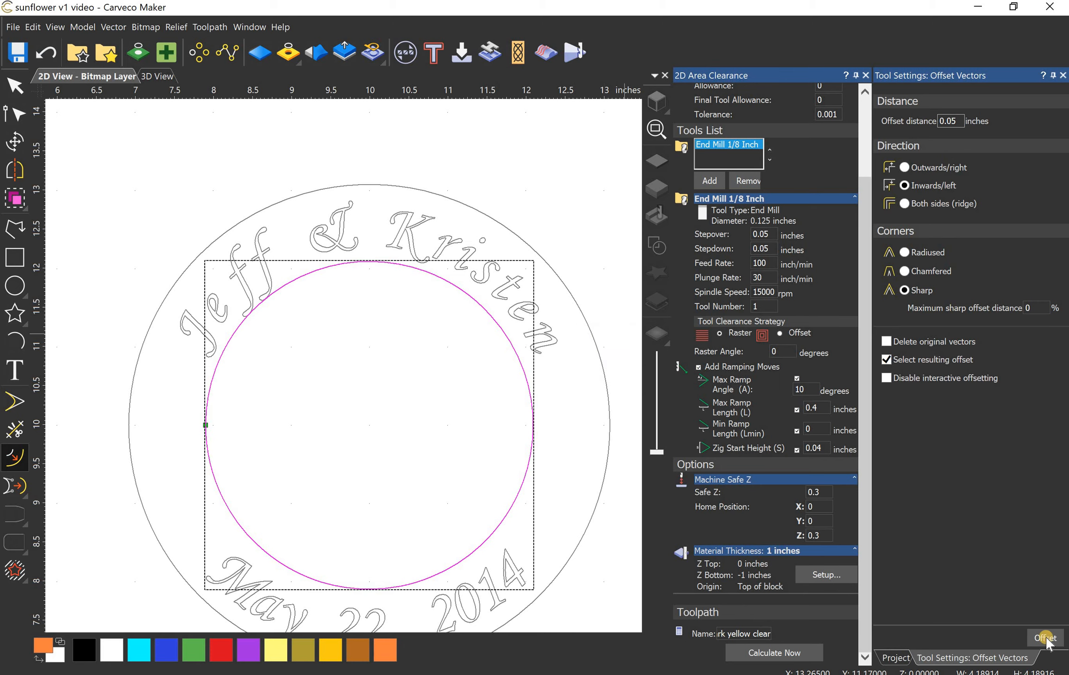
pyautogui.click(1046, 638)
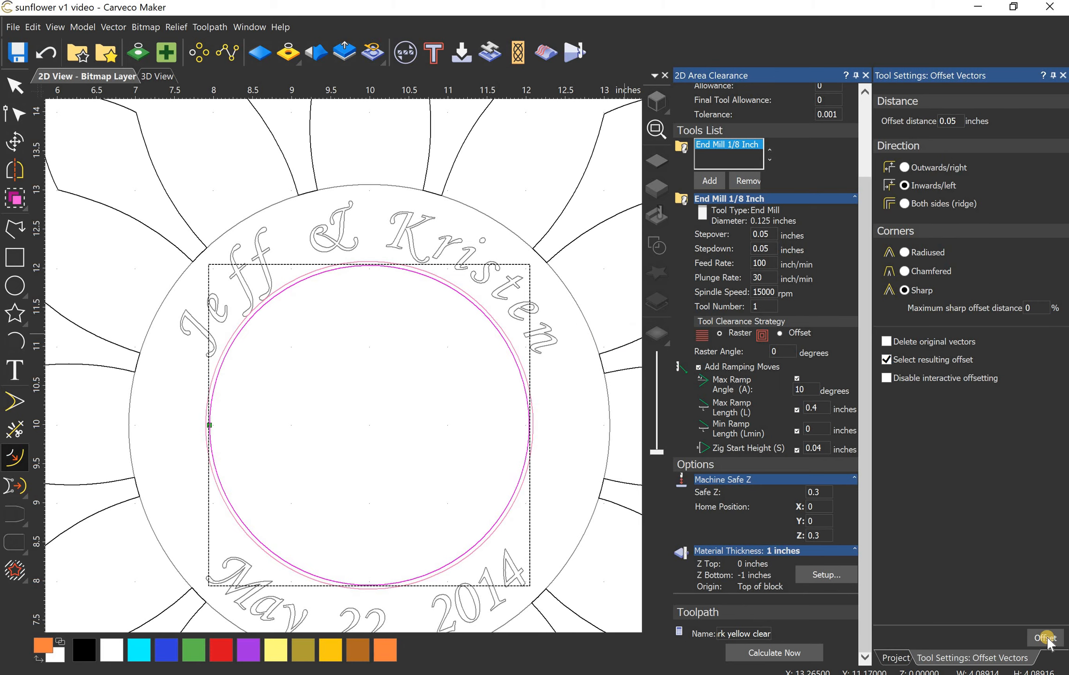
pyautogui.click(1063, 76)
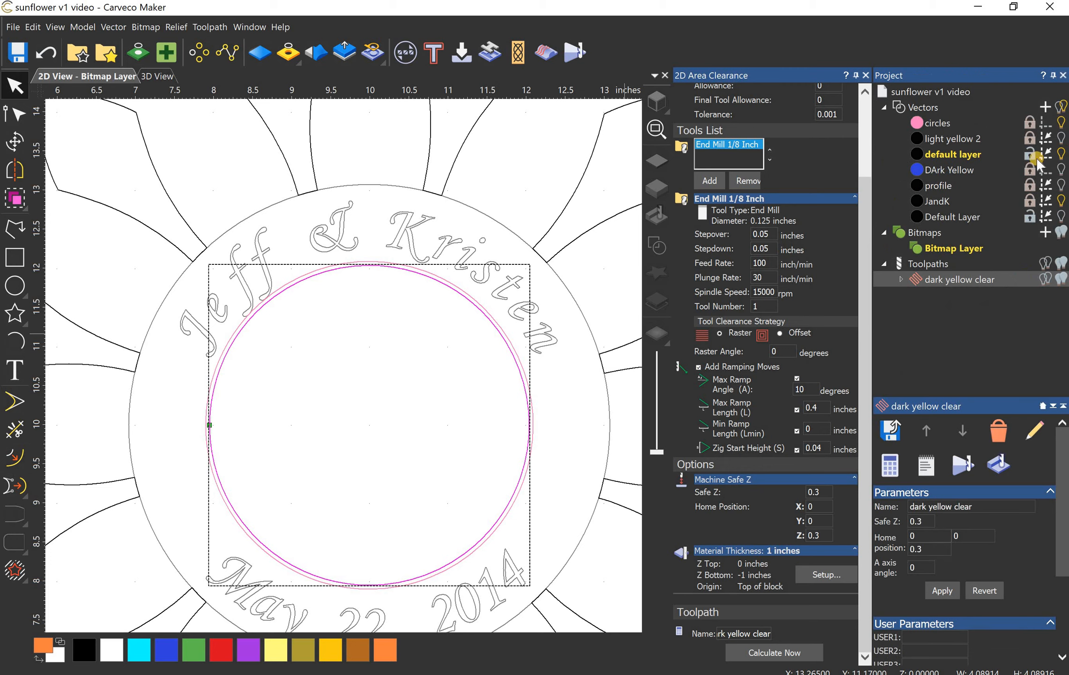
# Step: Toggle the default layer's visibility to check where the offset circle landed, and try to delete that layer
pyautogui.click(1061, 153)
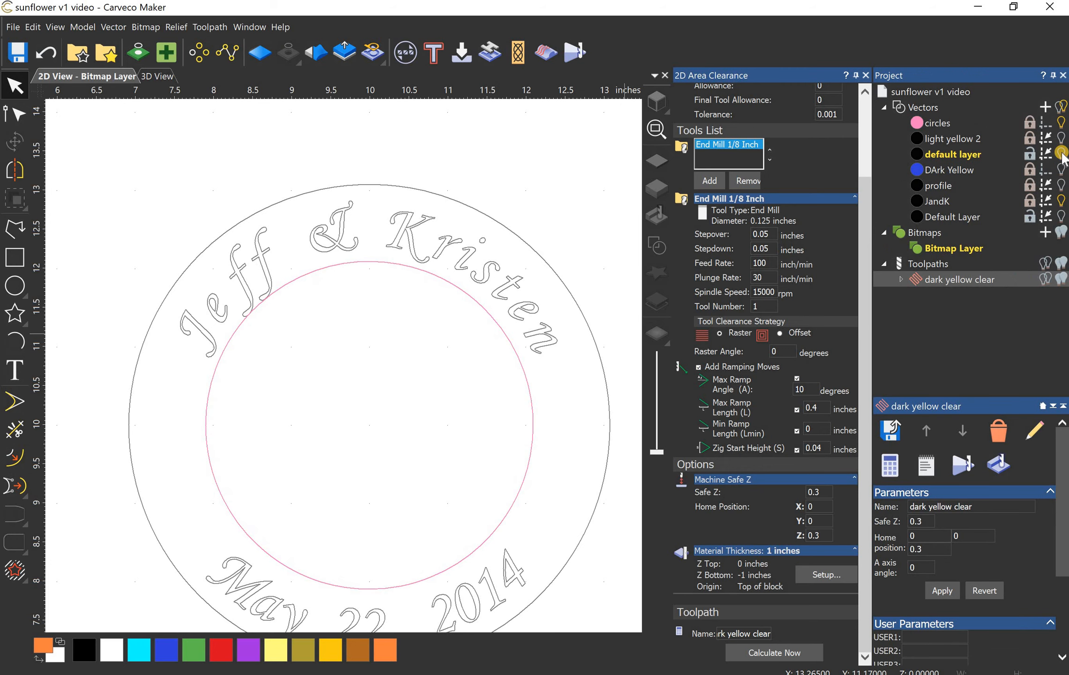
pyautogui.click(1062, 153)
pyautogui.click(939, 123)
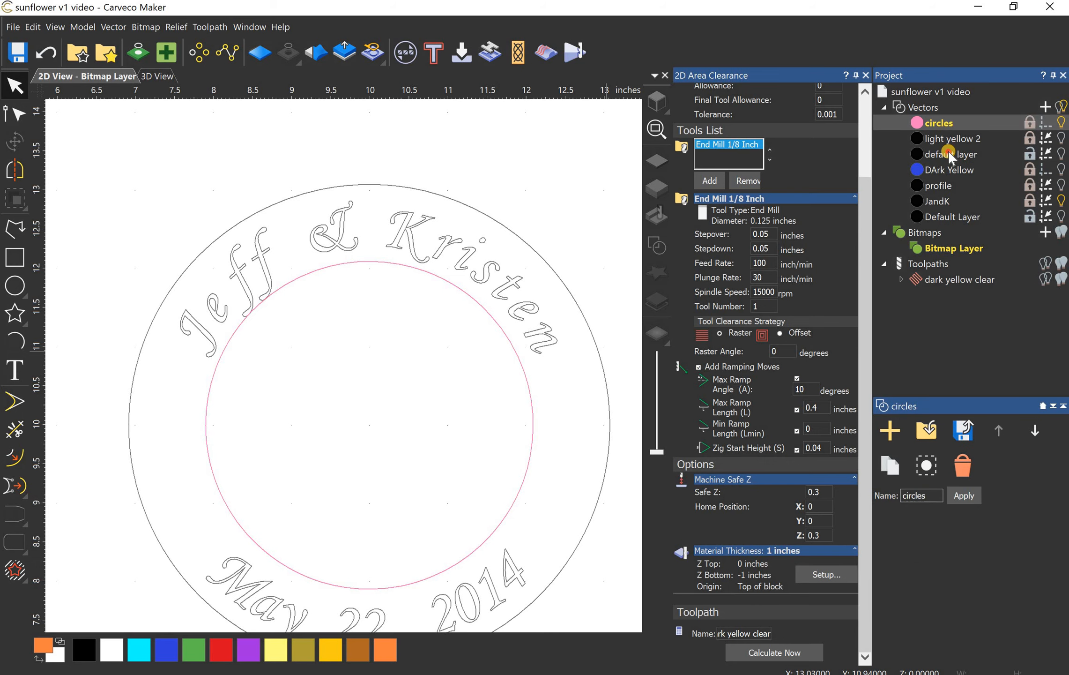
pyautogui.click(1061, 153)
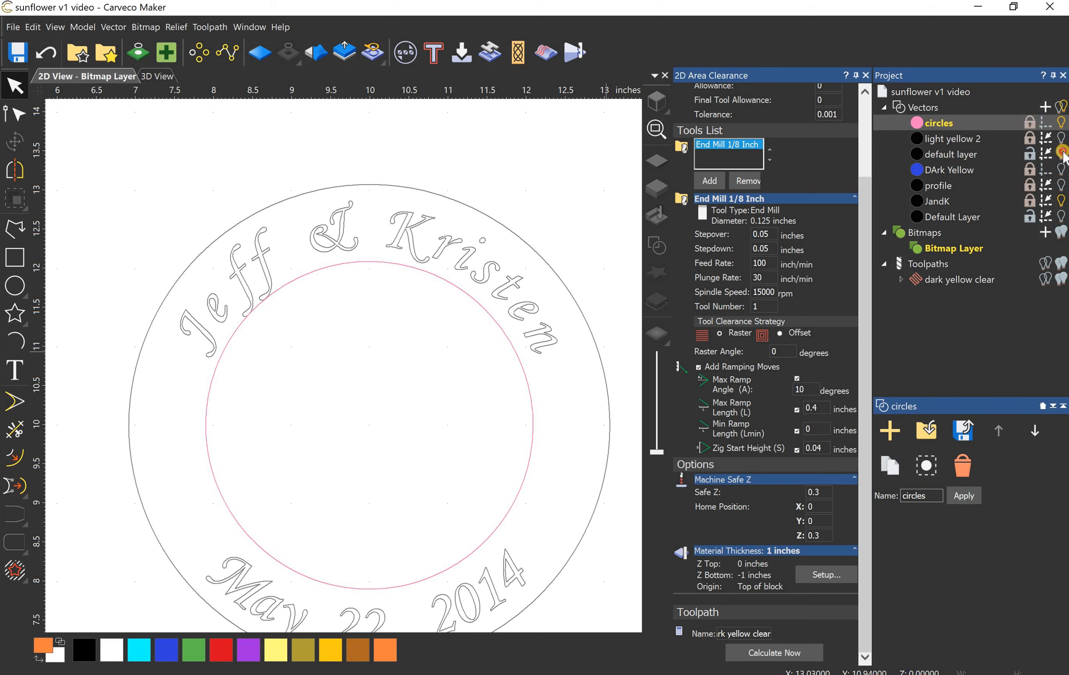
pyautogui.rightClick(957, 152)
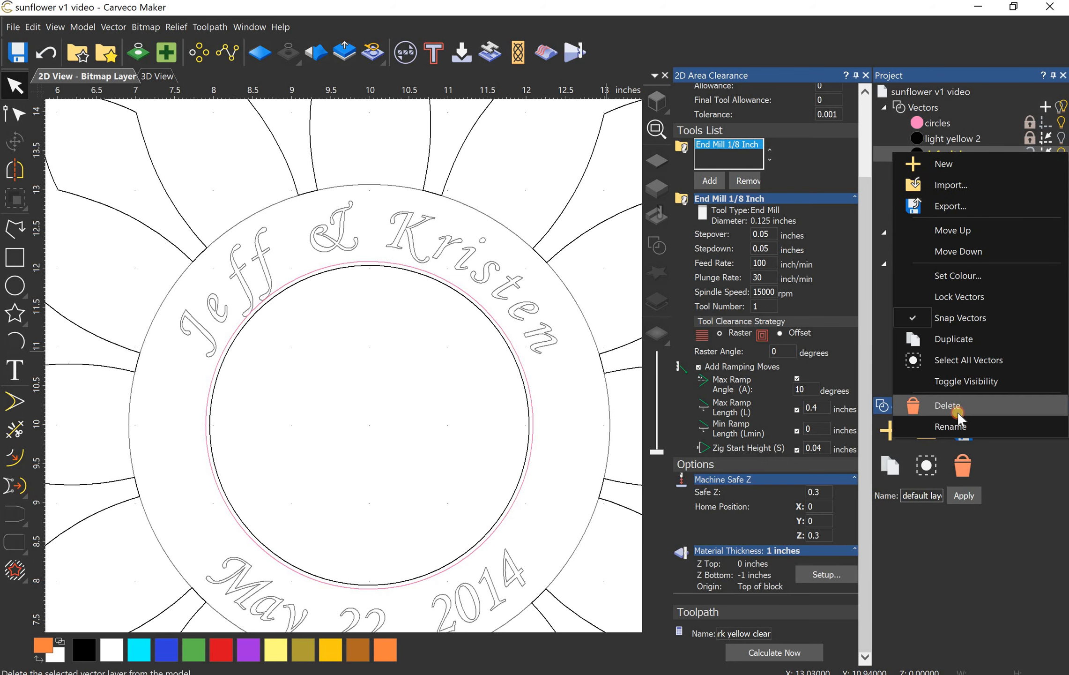
pyautogui.click(957, 411)
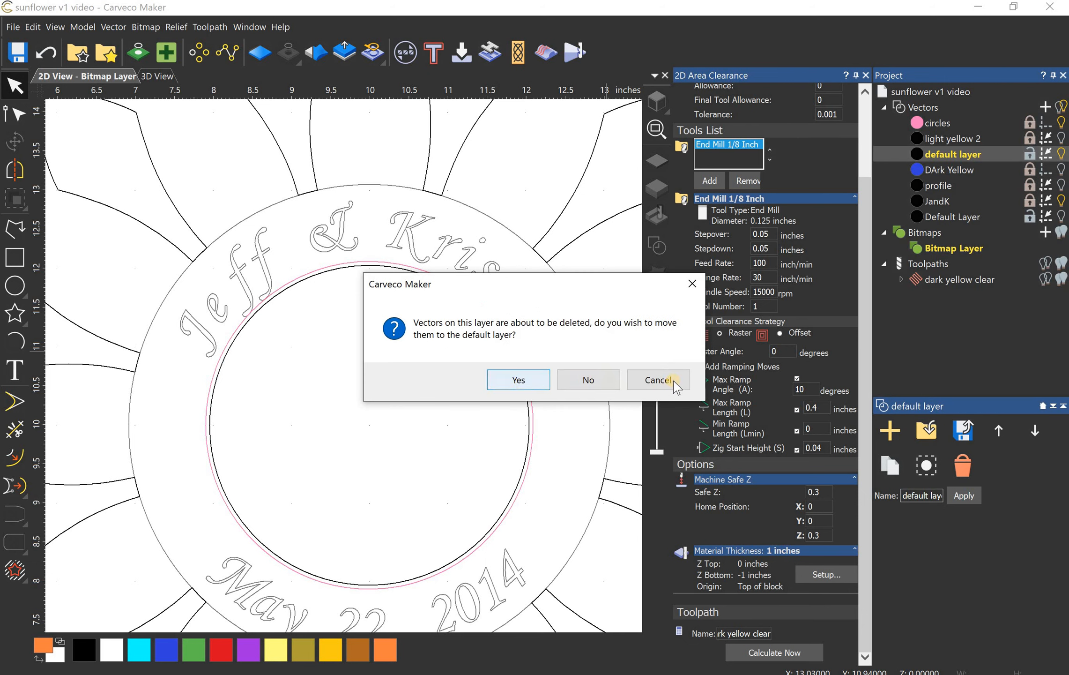
pyautogui.click(1060, 153)
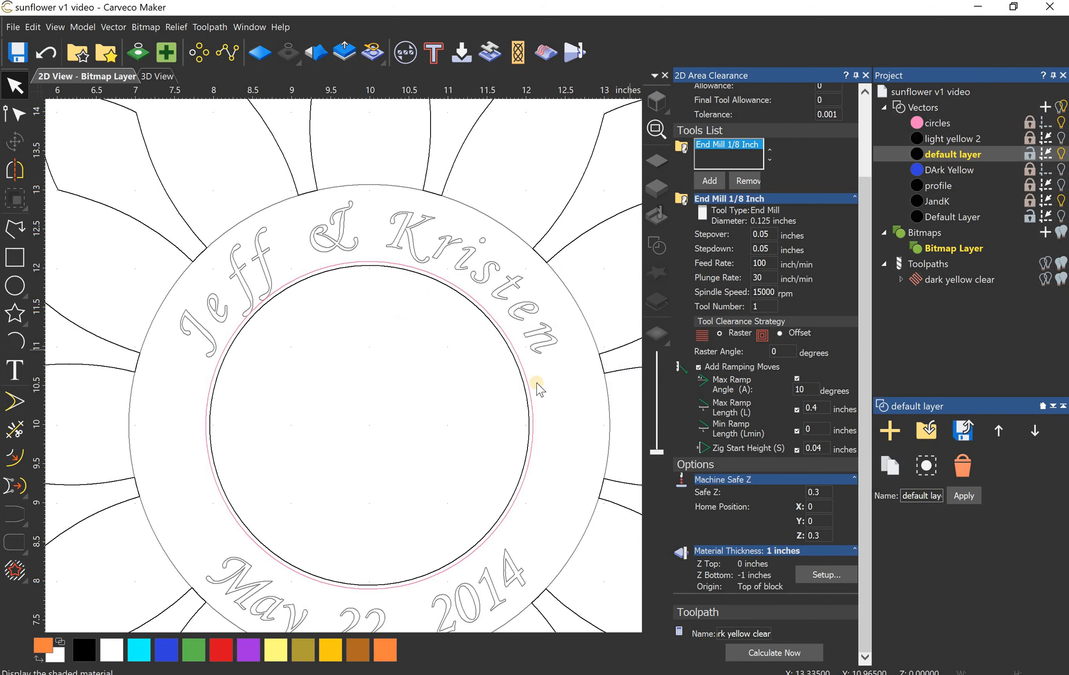
pyautogui.click(975, 162)
# Step: Undo the inner circle offset, show the JandK layer, and hide the default layer
pyautogui.hotkey('ctrl', 'z')
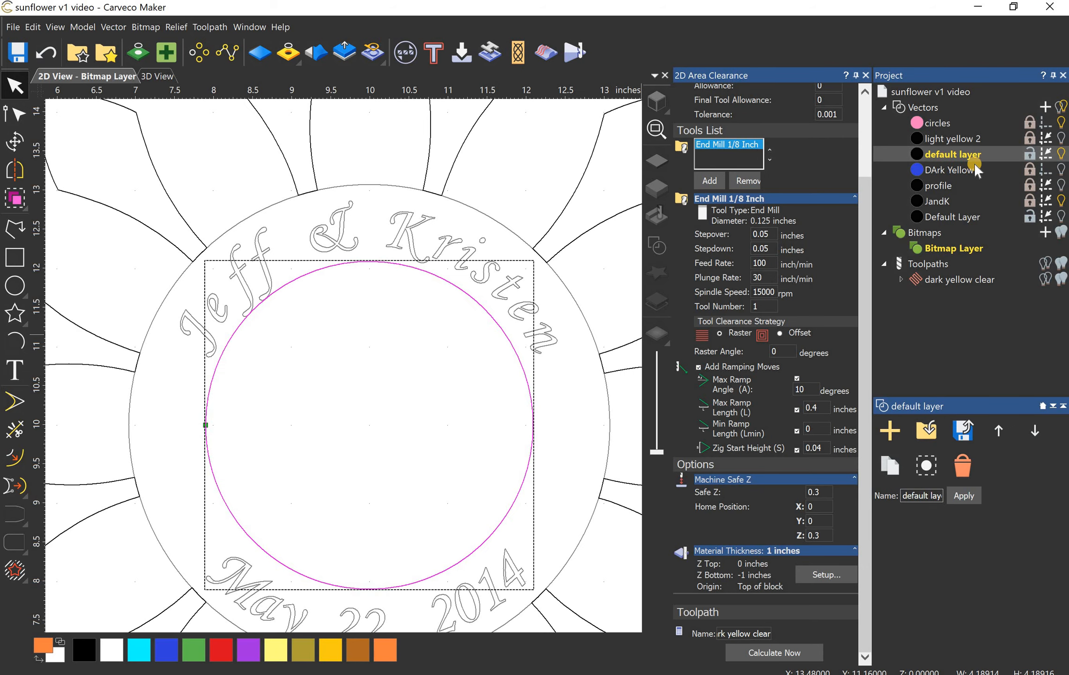
pyautogui.hotkey('ctrl', 'z')
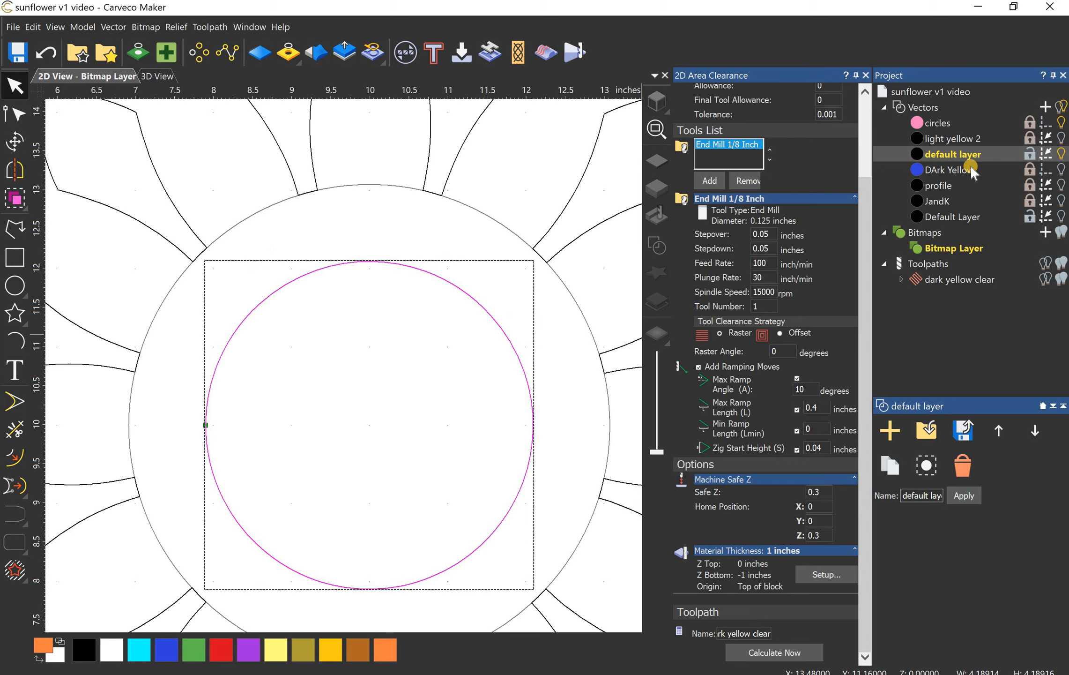
pyautogui.click(1062, 201)
pyautogui.click(1061, 154)
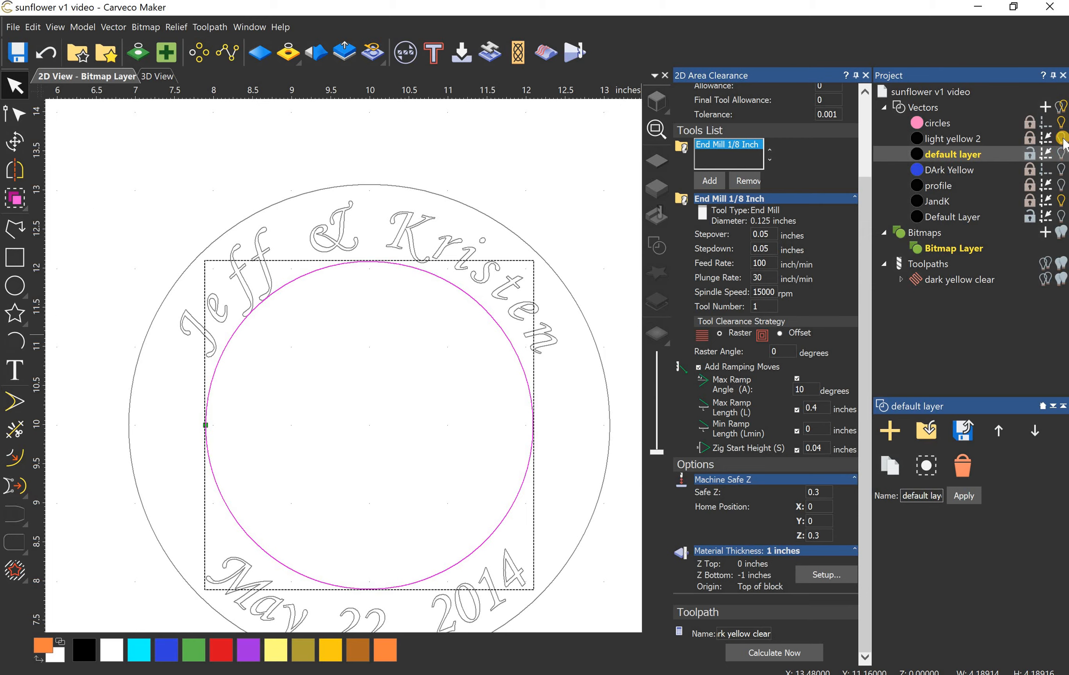
# Step: Make the circles layer active and visible, with the light yellow 2 layer hidden
pyautogui.click(1062, 137)
pyautogui.click(1060, 123)
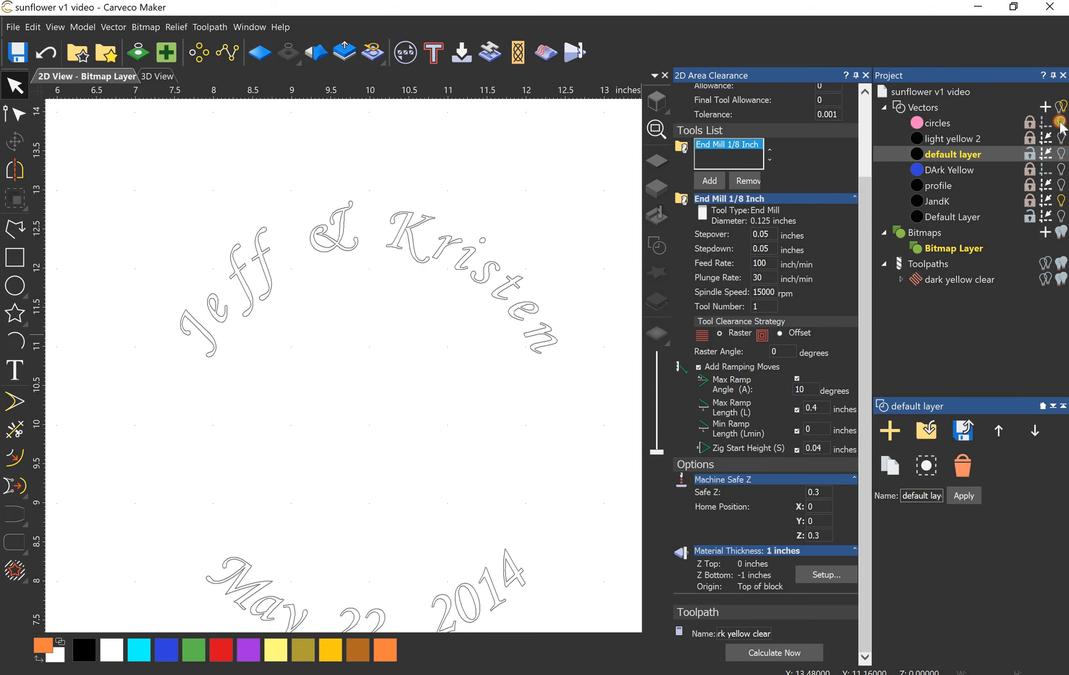
pyautogui.click(964, 126)
pyautogui.click(936, 123)
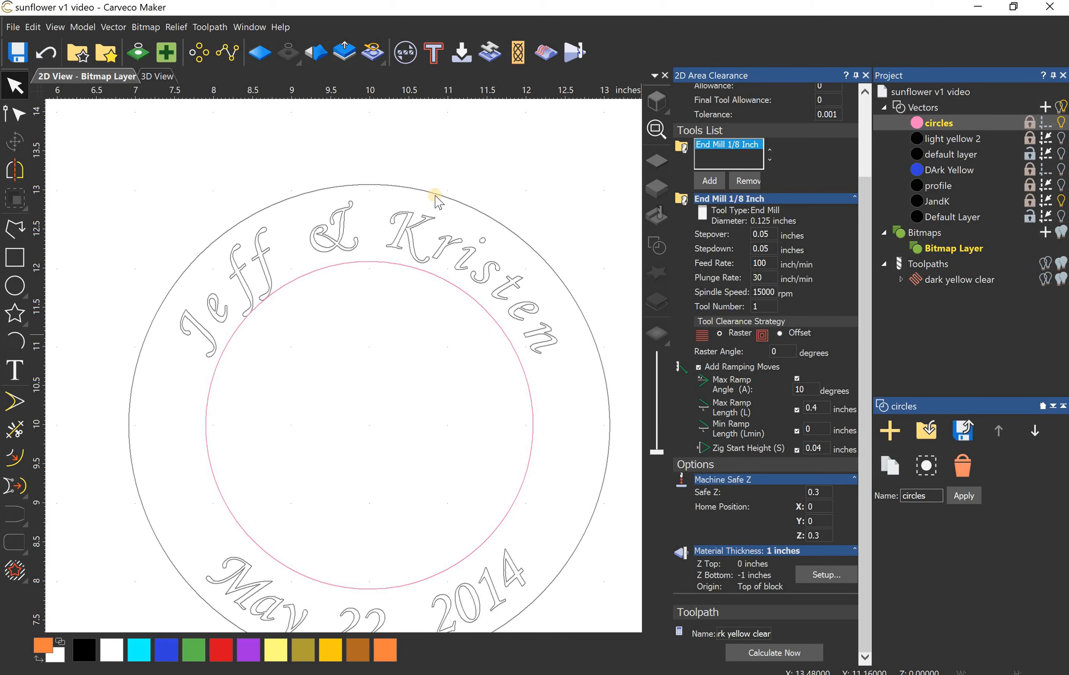
# Step: Offset the inner circle inwards by 0.05 inches twice, deleting the original vector each time
pyautogui.scroll(-3, 411, 307)
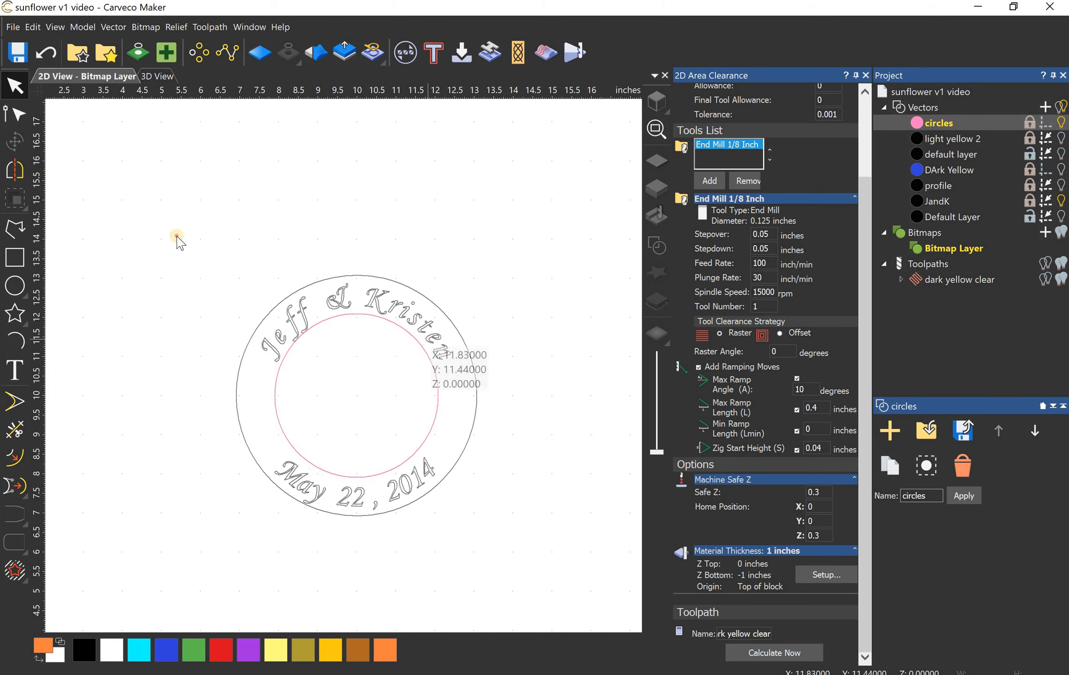
pyautogui.moveTo(177, 236); pyautogui.dragTo(610, 579)
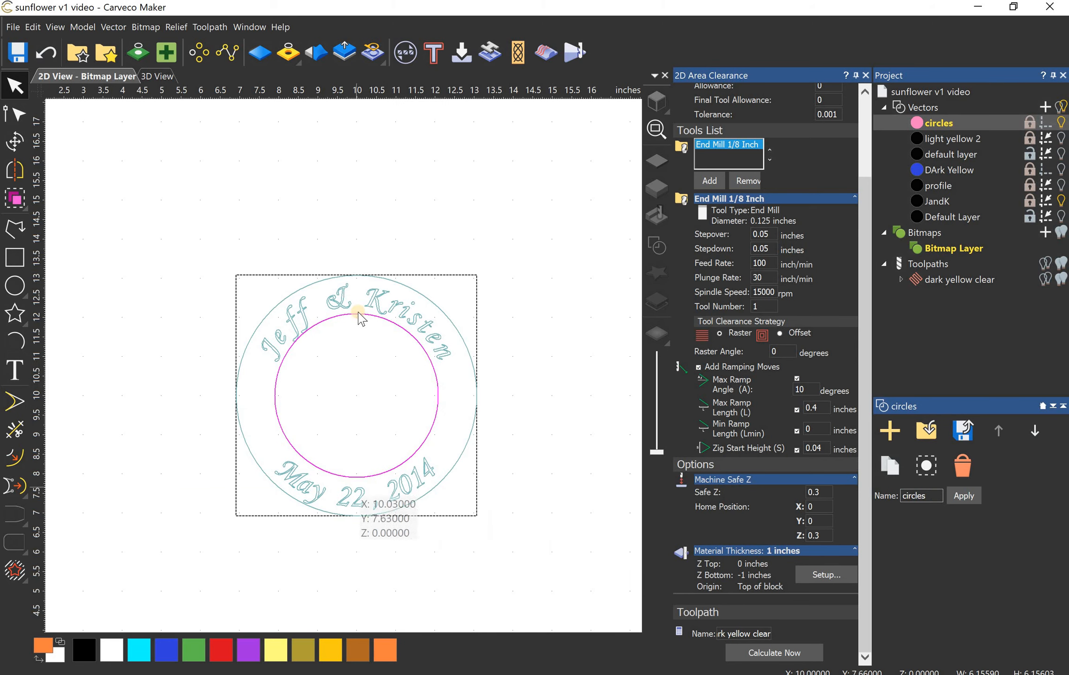
pyautogui.click(341, 328)
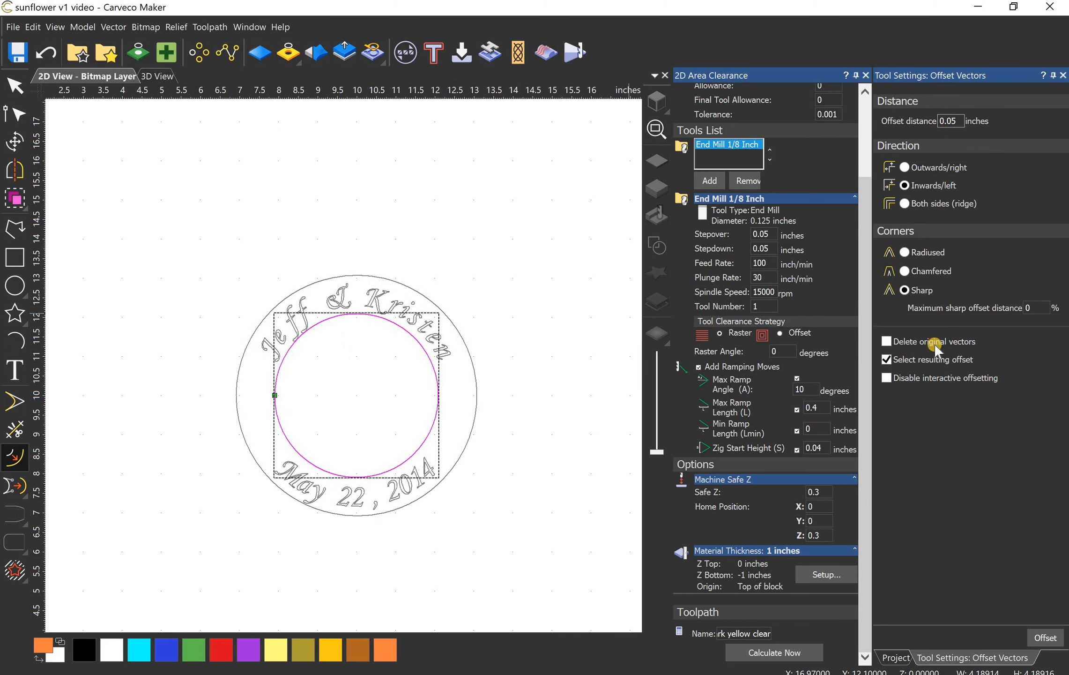
pyautogui.click(934, 343)
pyautogui.click(1054, 635)
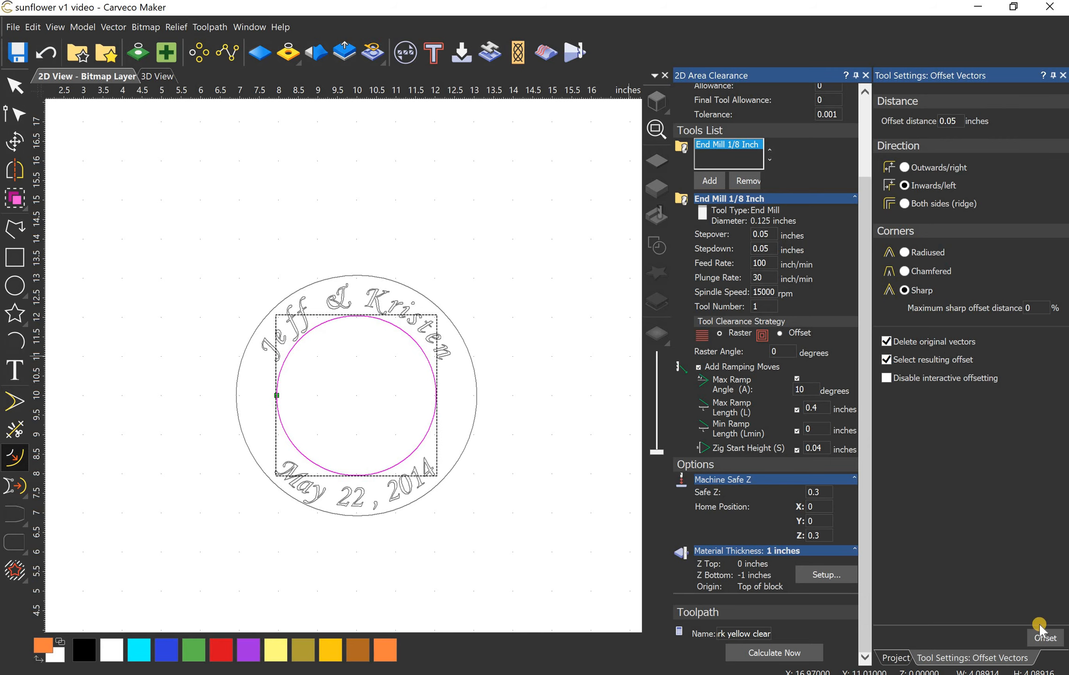
pyautogui.click(1042, 637)
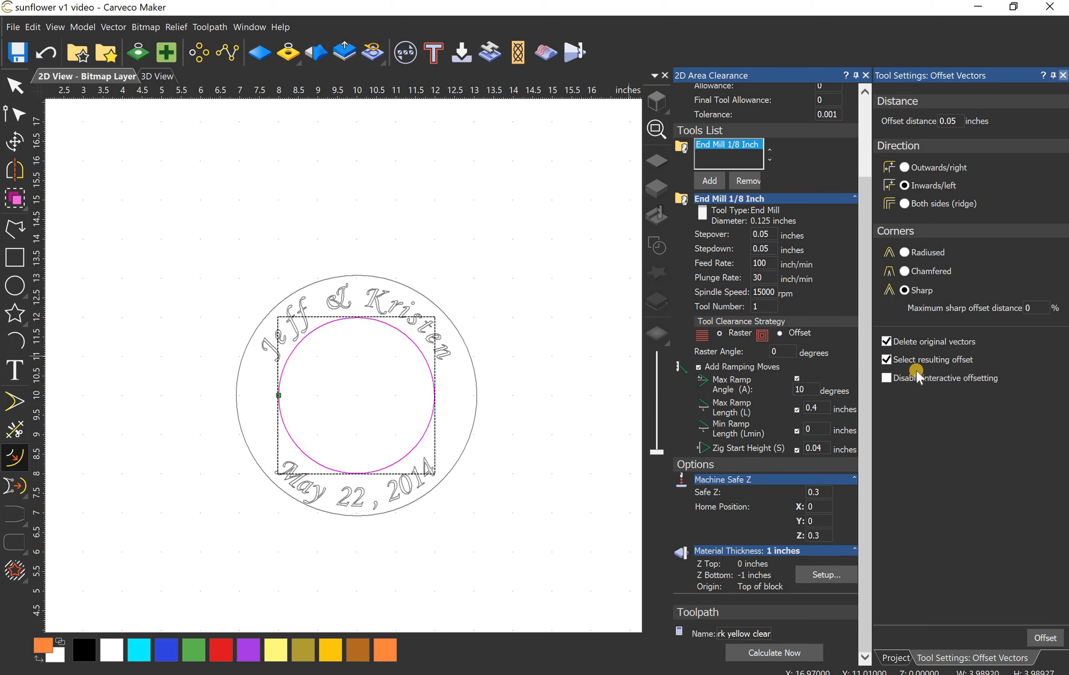
# Step: Select both circles and all the lettering, name the area clearance toolpath "JandK clear", and calculate it
pyautogui.moveTo(174, 217); pyautogui.dragTo(604, 596)
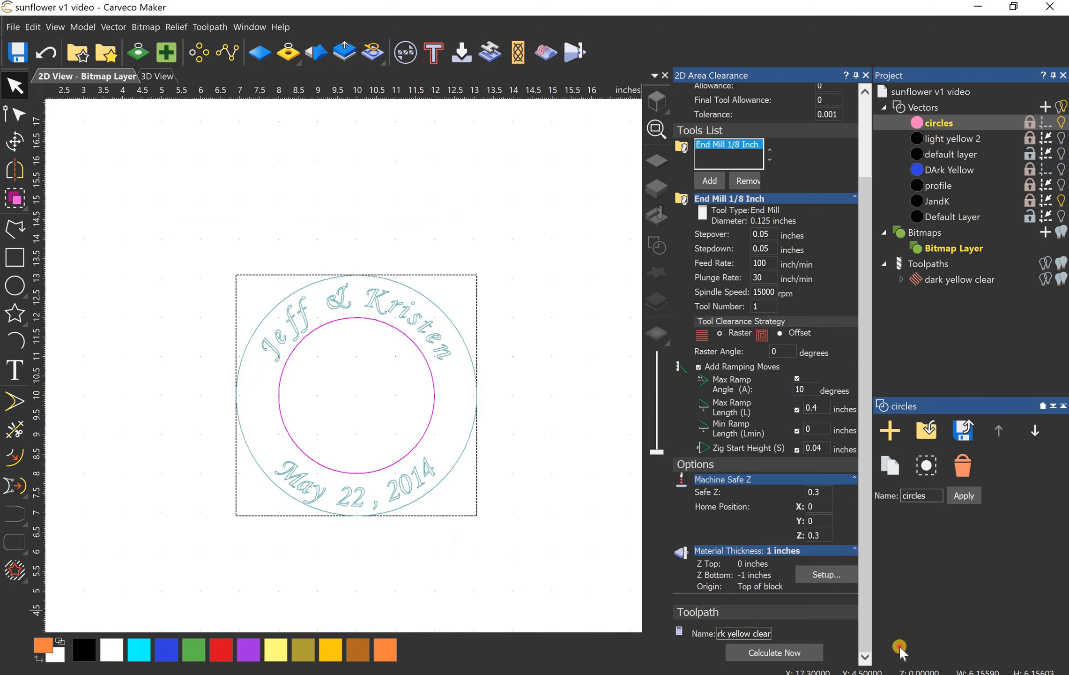
pyautogui.write('JandK clear')
pyautogui.click(764, 659)
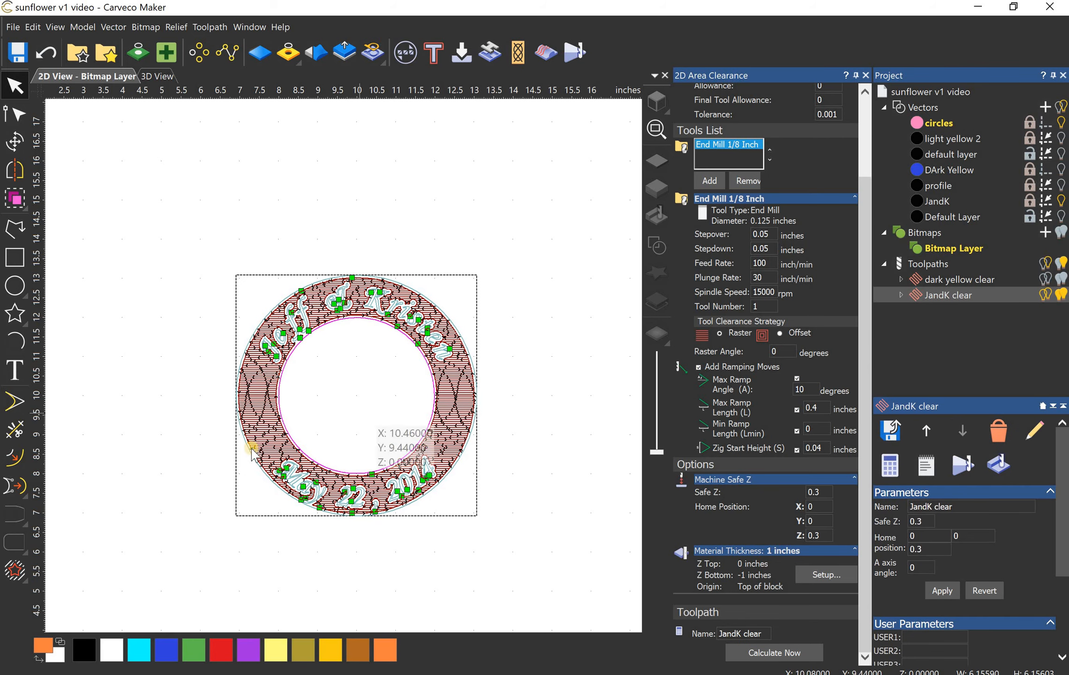
# Step: Add the End Mill 1/16 Inch as a second tool for the JandK clear area clearance toolpath and recalculate it
pyautogui.scroll(4, 363, 289)
pyautogui.scroll(-5, 231, 335)
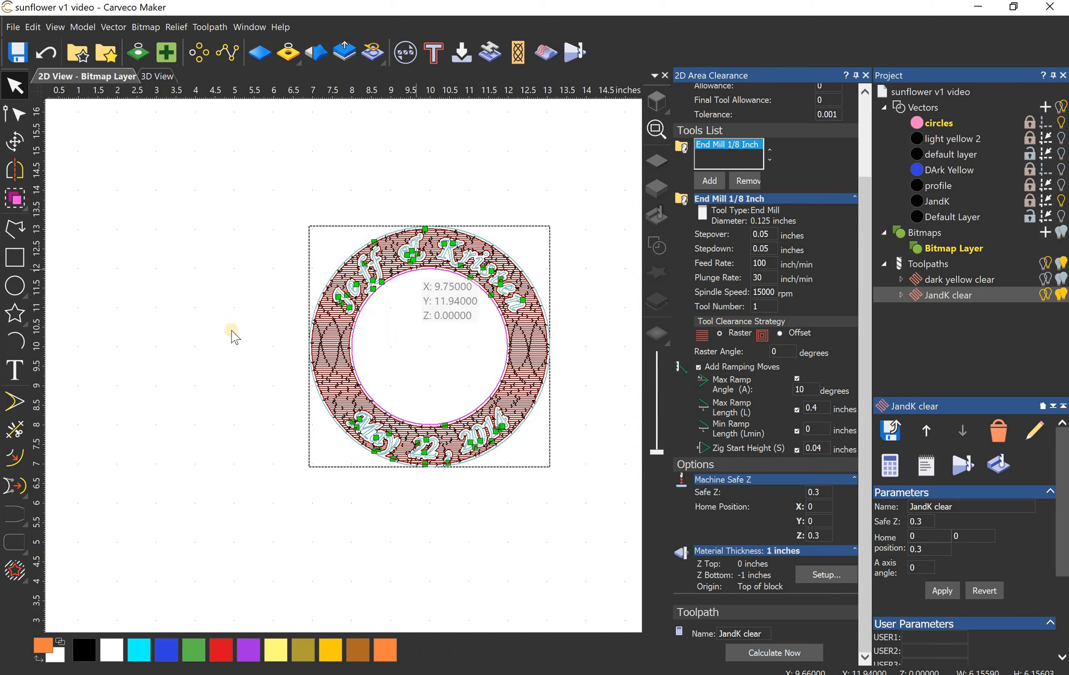
pyautogui.scroll(3, 474, 293)
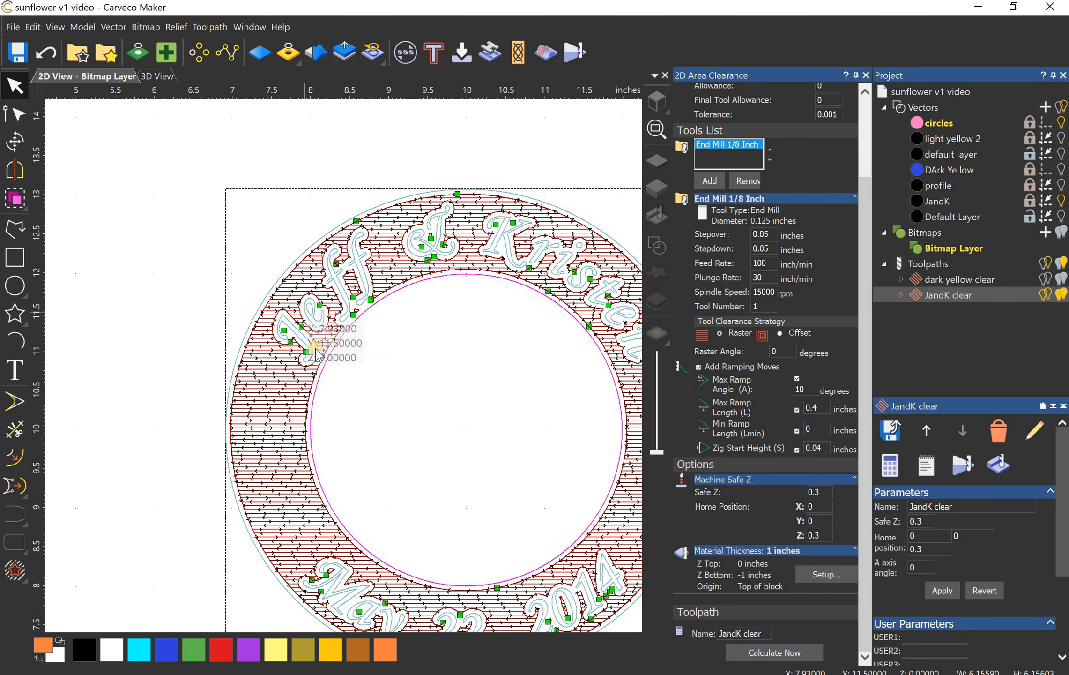
pyautogui.click(709, 180)
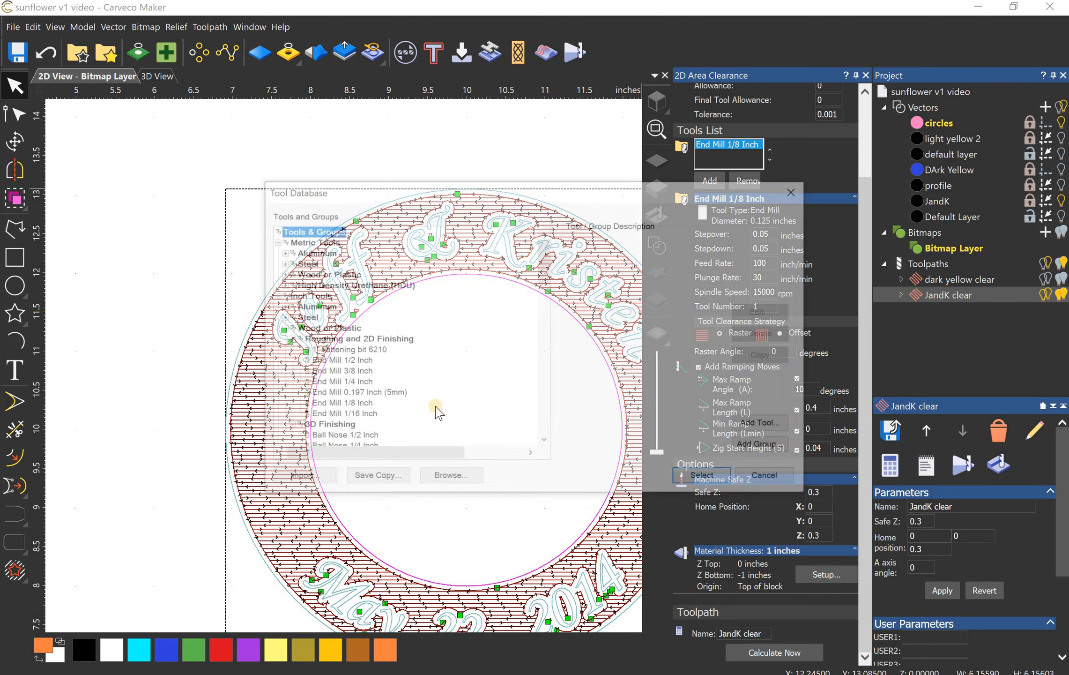
pyautogui.click(338, 415)
pyautogui.click(706, 478)
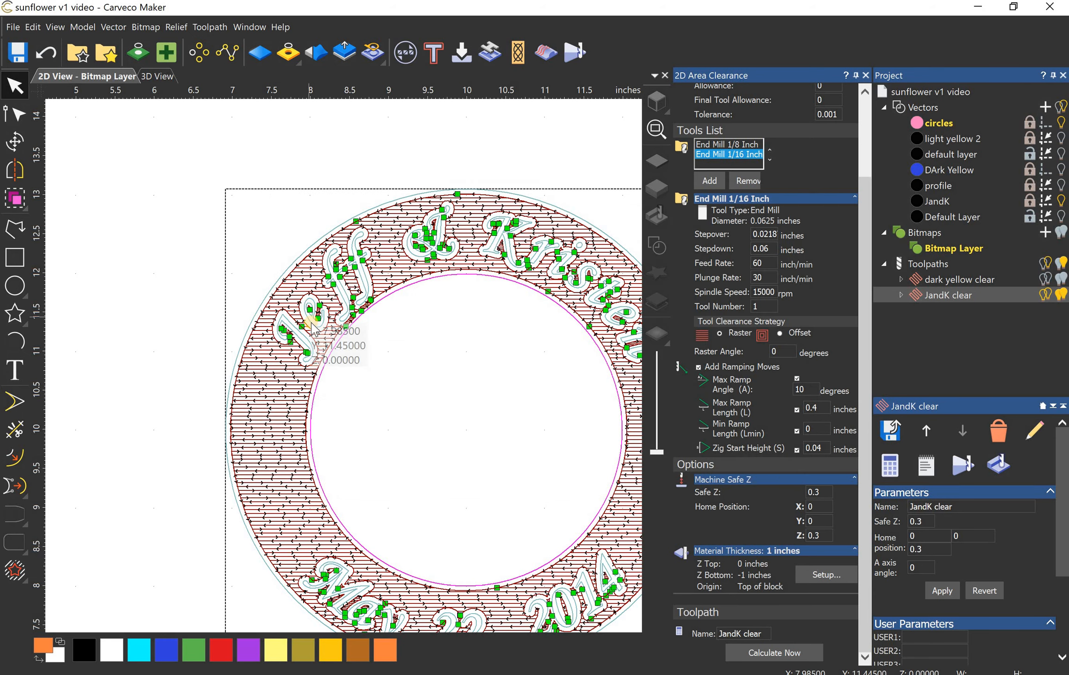
pyautogui.scroll(3, 356, 349)
pyautogui.scroll(-6, 356, 349)
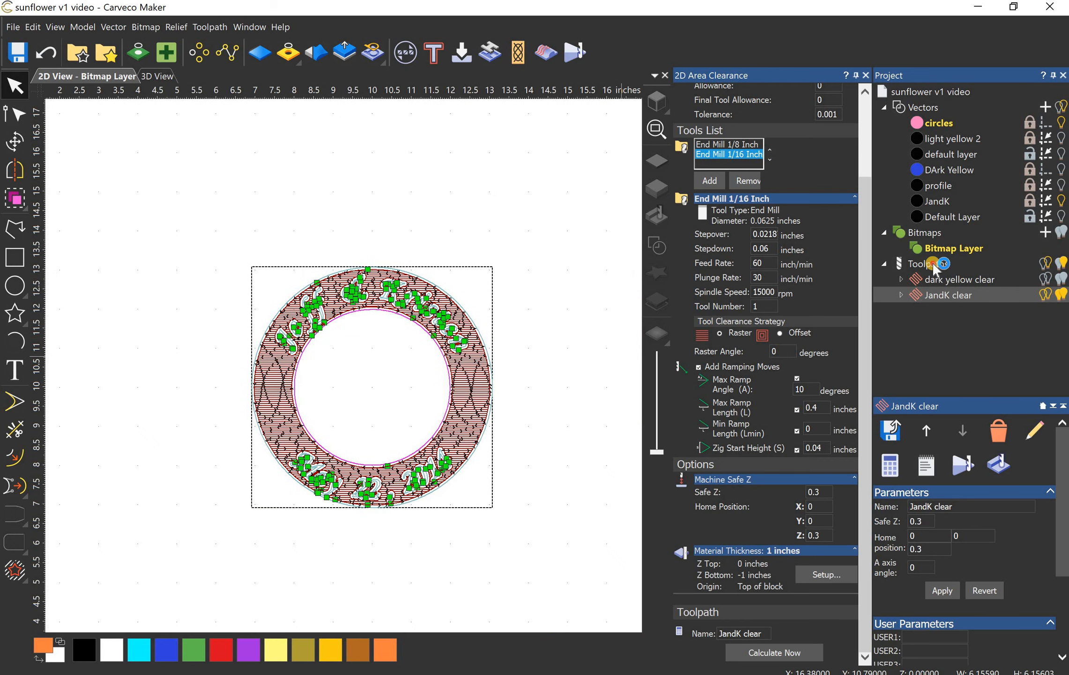
# Step: Simulate all toolpaths, inspect the cut lettering and petals in 3D, and reset the simulation
pyautogui.click(932, 263)
pyautogui.click(936, 381)
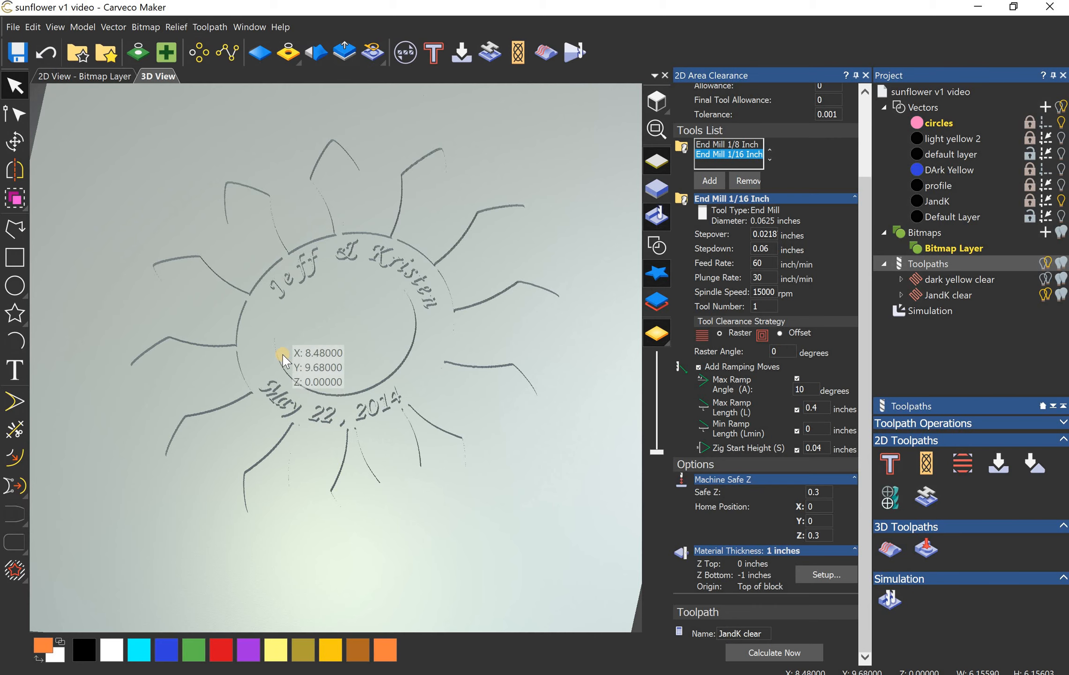
pyautogui.scroll(5, 431, 543)
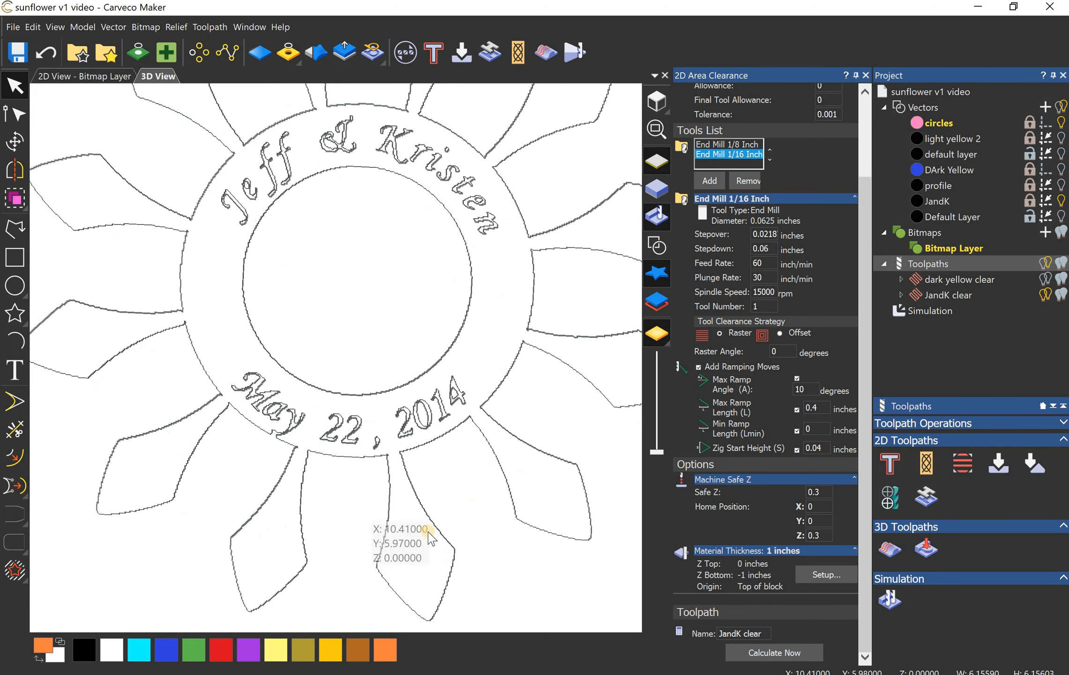
pyautogui.scroll(5, 298, 413)
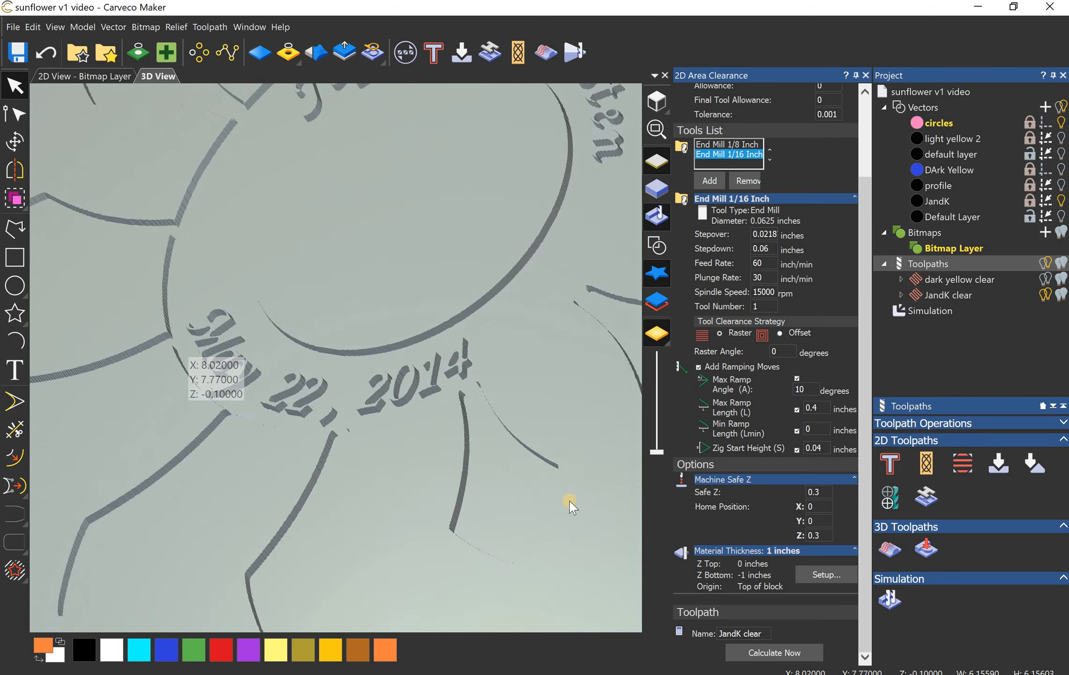
pyautogui.scroll(-5, 400, 461)
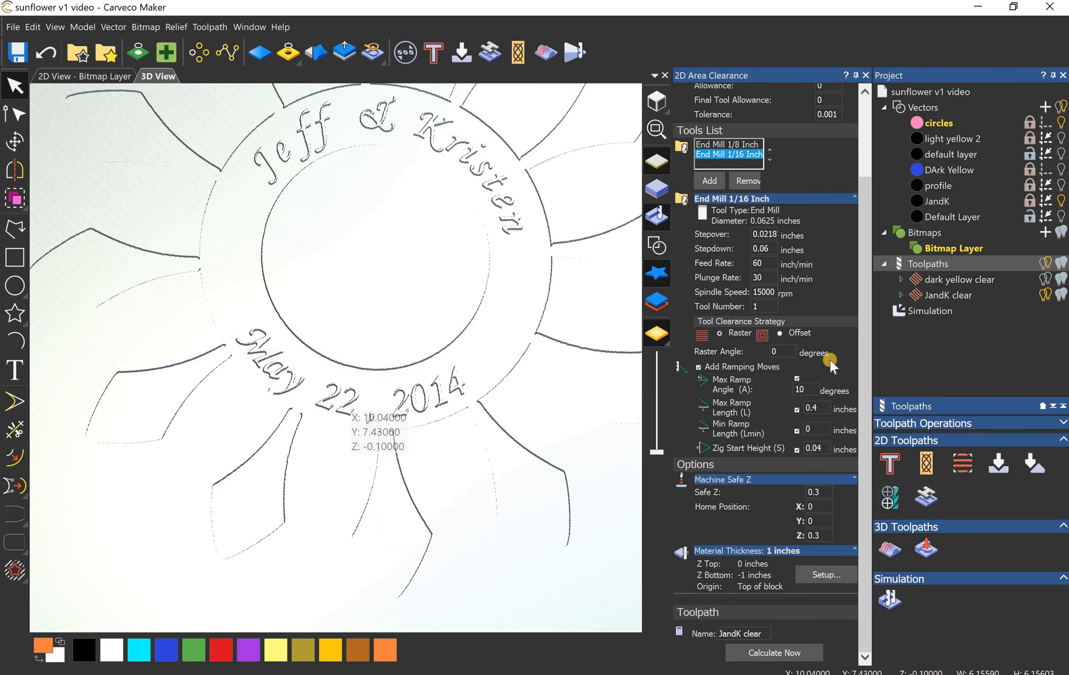
pyautogui.rightClick(937, 310)
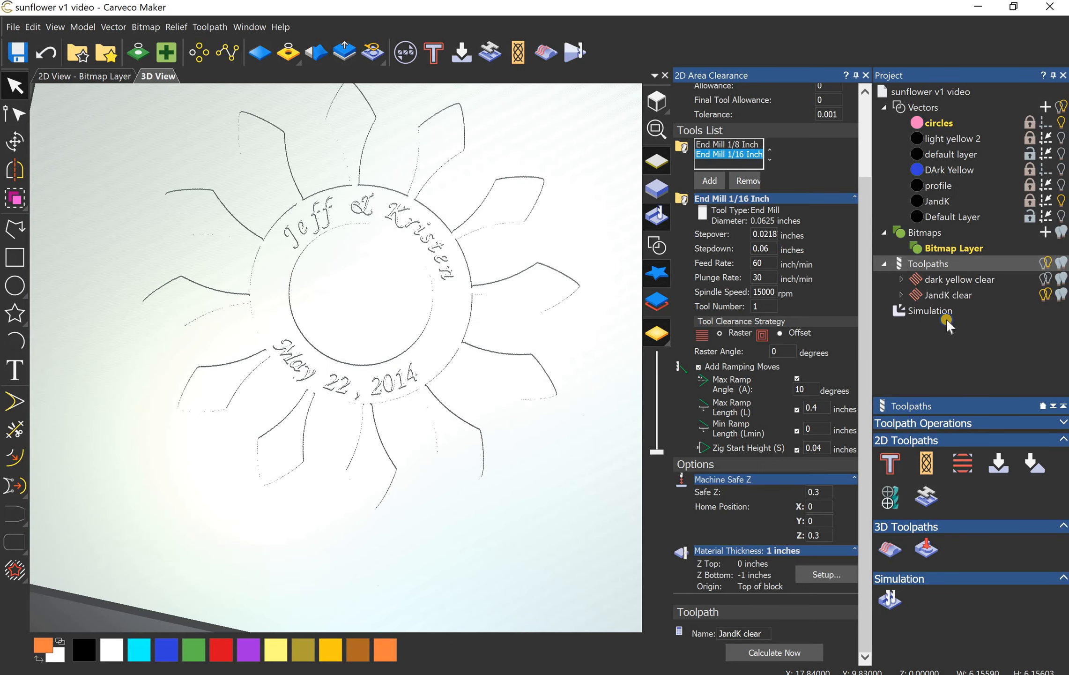
pyautogui.click(955, 350)
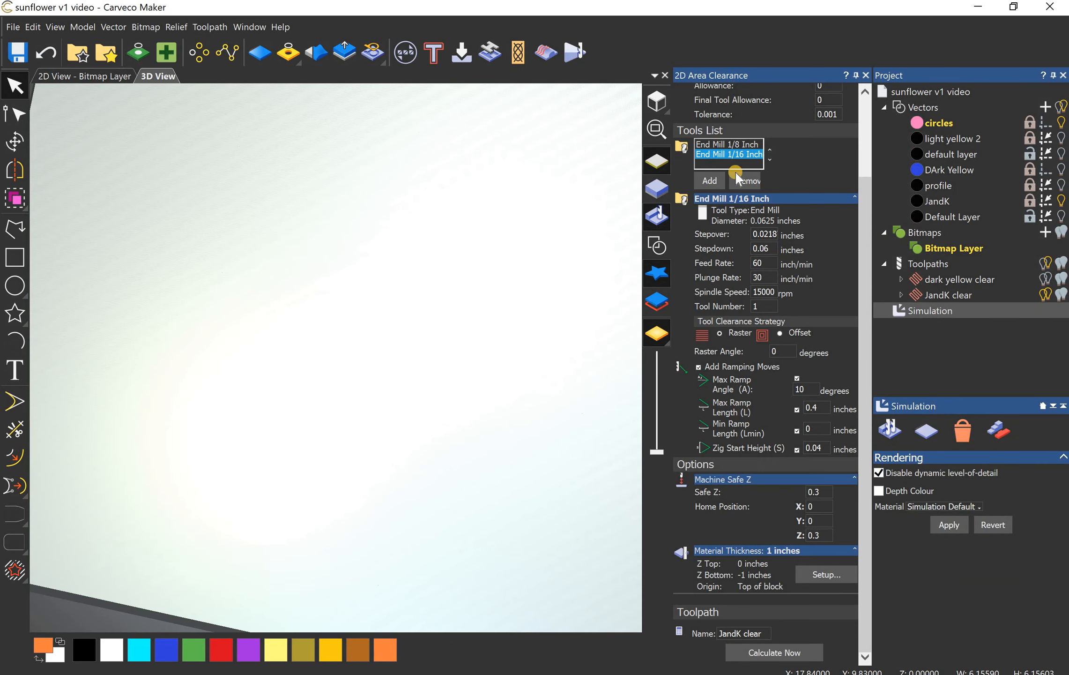
# Step: Return to the 2D view and hide the toolpaths along with the circles and JandK vector layers
pyautogui.click(84, 75)
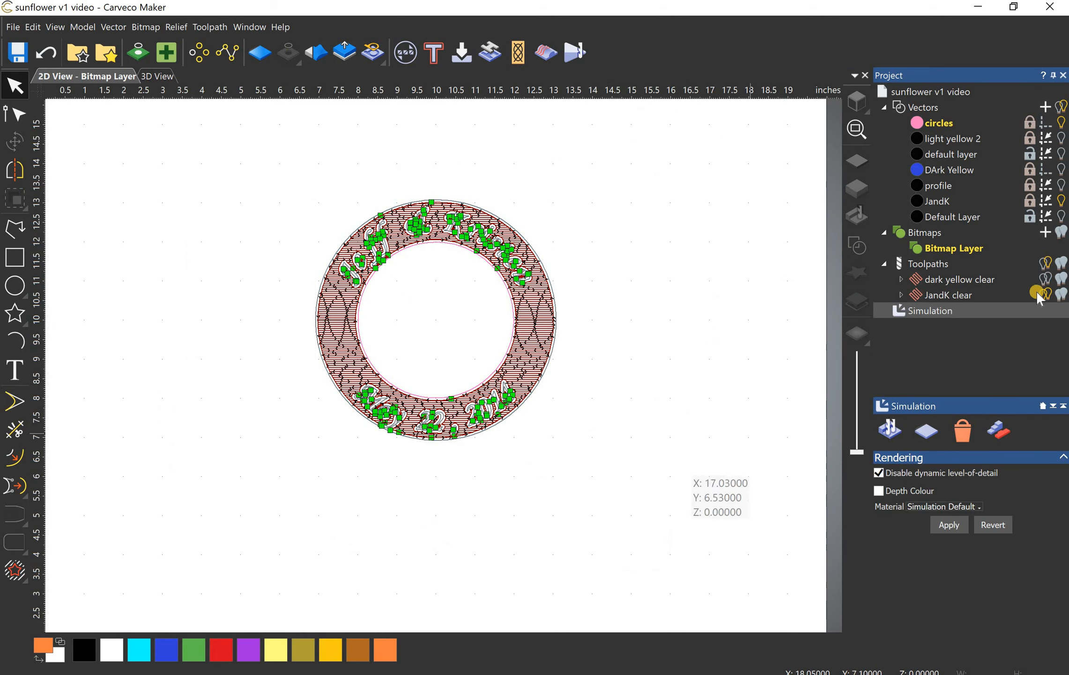
pyautogui.click(1046, 281)
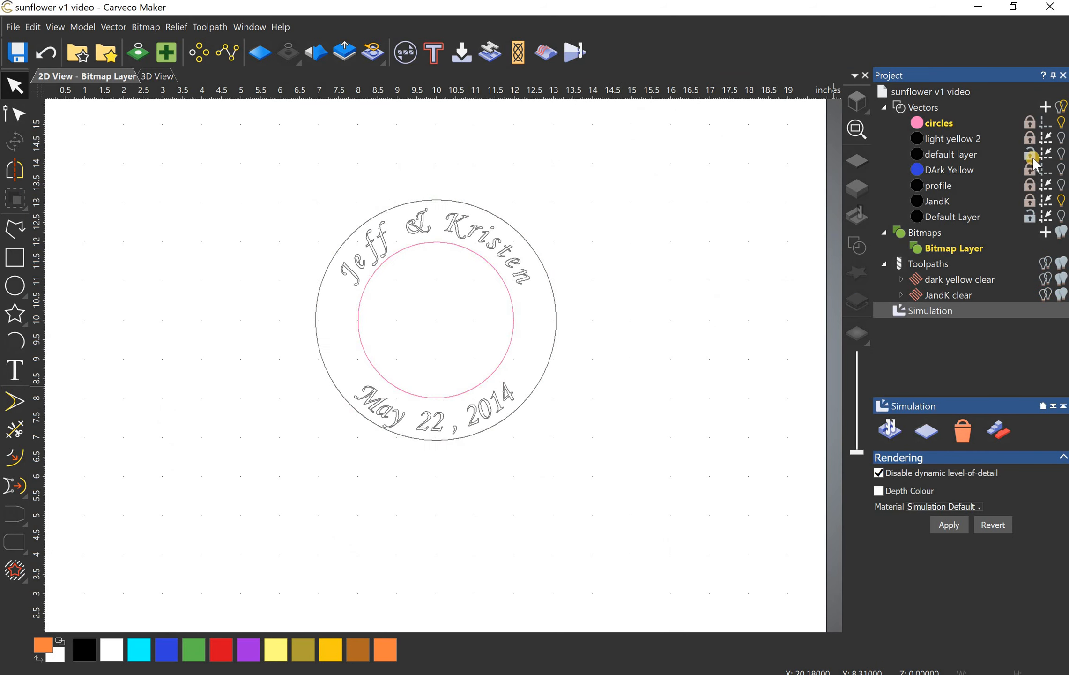
pyautogui.click(1062, 123)
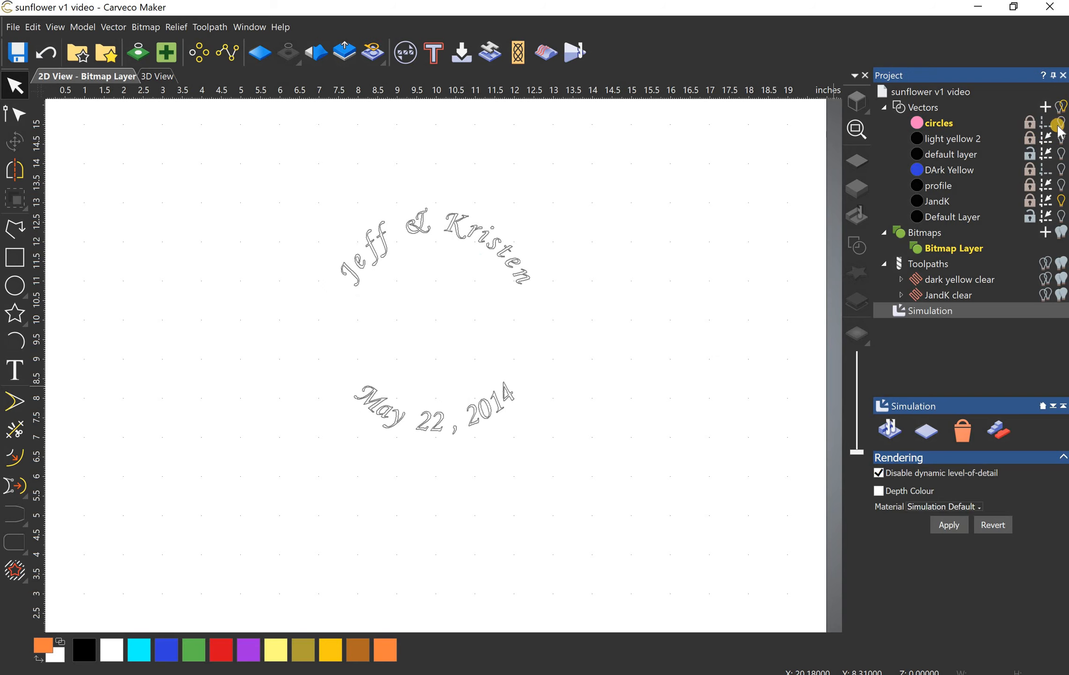
pyautogui.click(1062, 203)
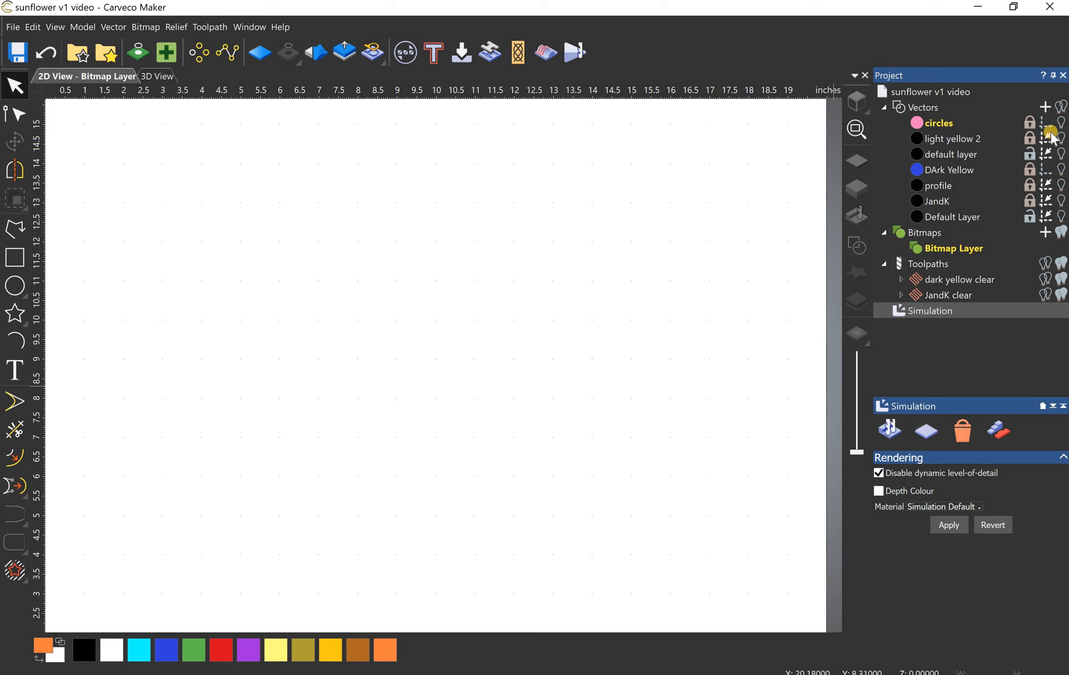
# Step: Check the profile layer and hide it again, then show the light yellow 2 and default layer vectors
pyautogui.click(1062, 187)
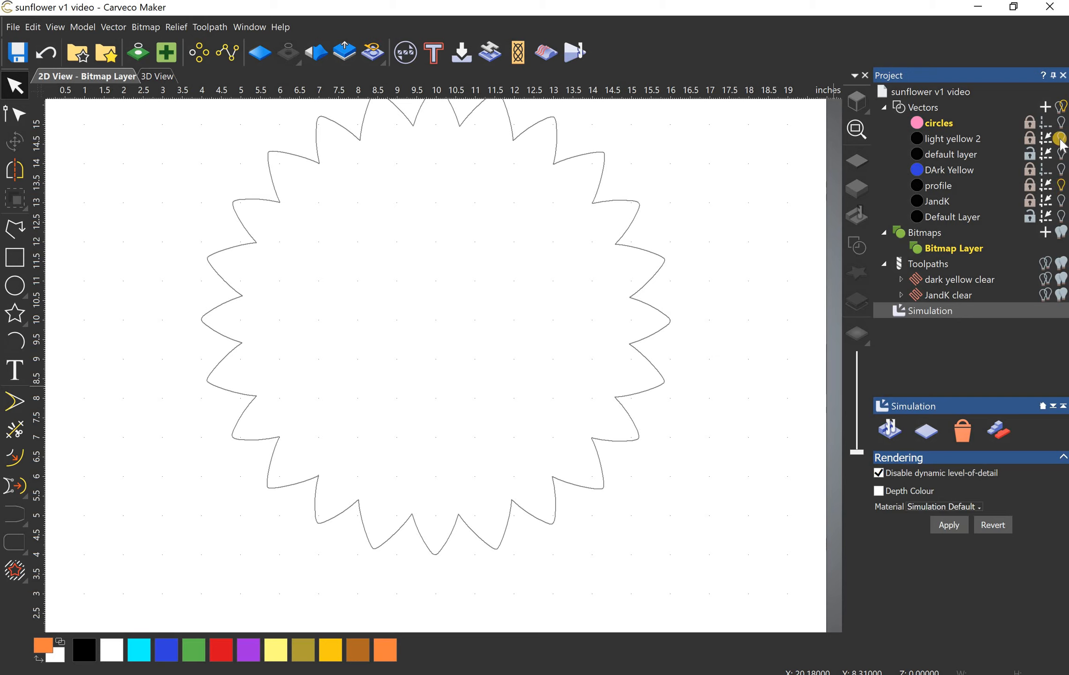
pyautogui.click(1062, 185)
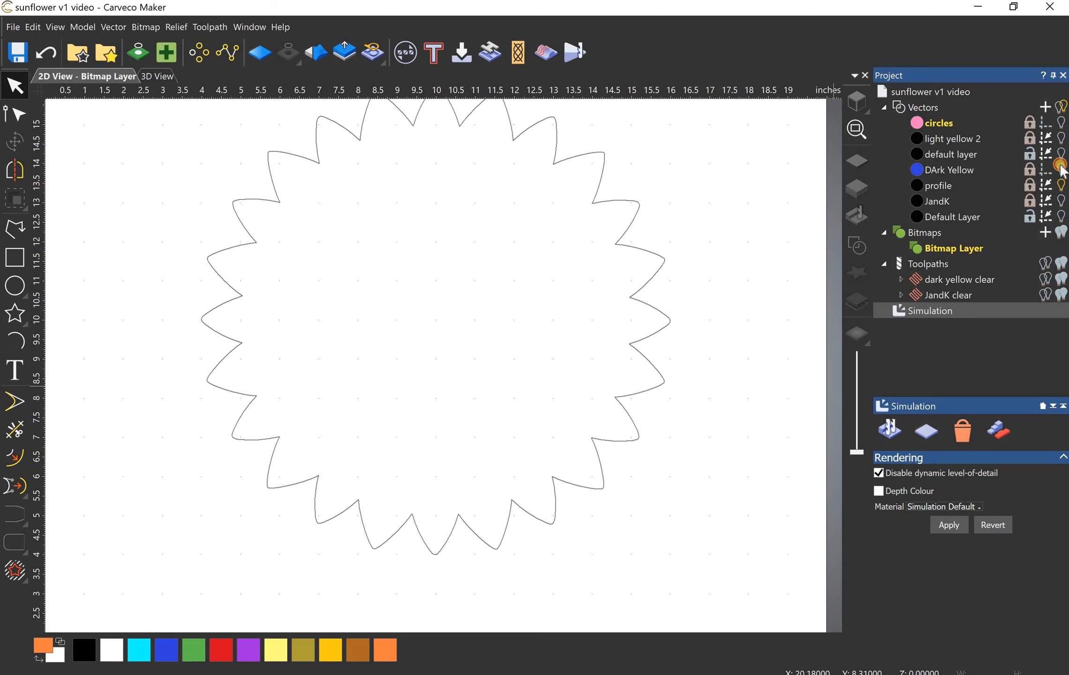
pyautogui.click(1061, 138)
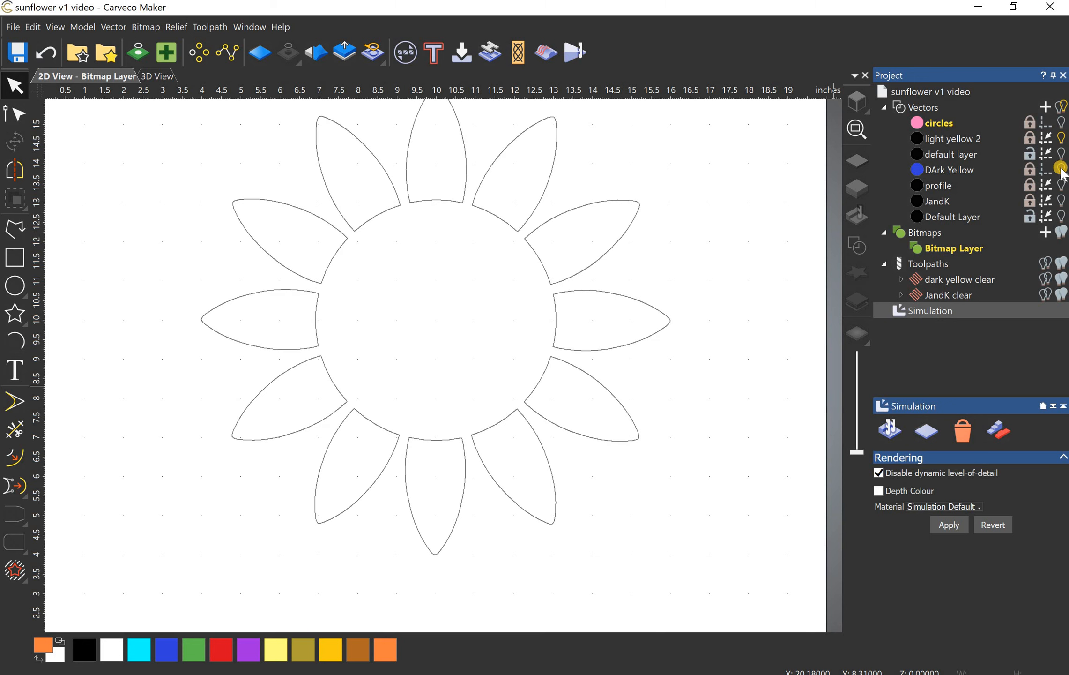
pyautogui.click(1061, 170)
pyautogui.click(1062, 153)
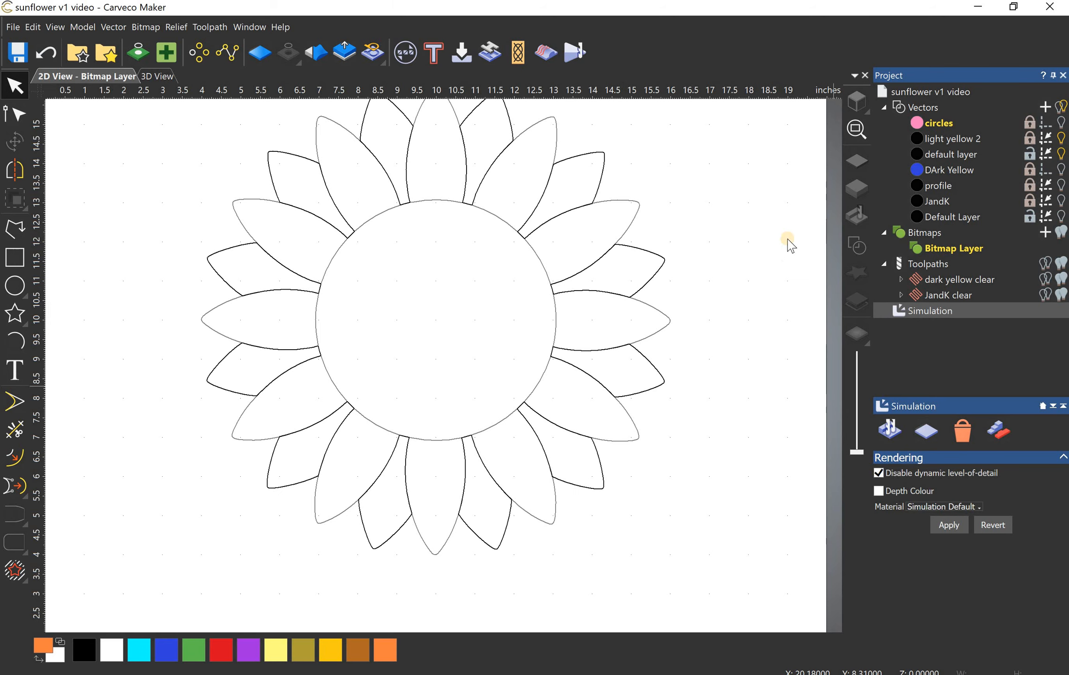
# Step: Select all the visible petal vectors and set up a profiling toolpath along them with a finish depth of 0.1 inches
pyautogui.scroll(-2, 496, 362)
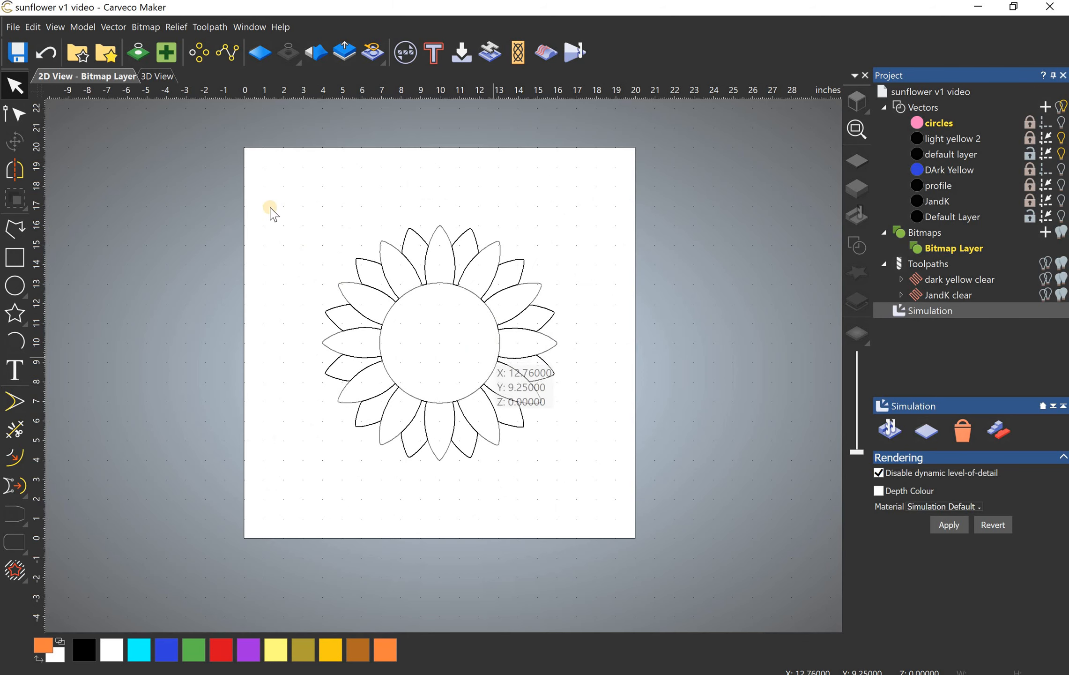
pyautogui.moveTo(270, 206); pyautogui.dragTo(697, 526)
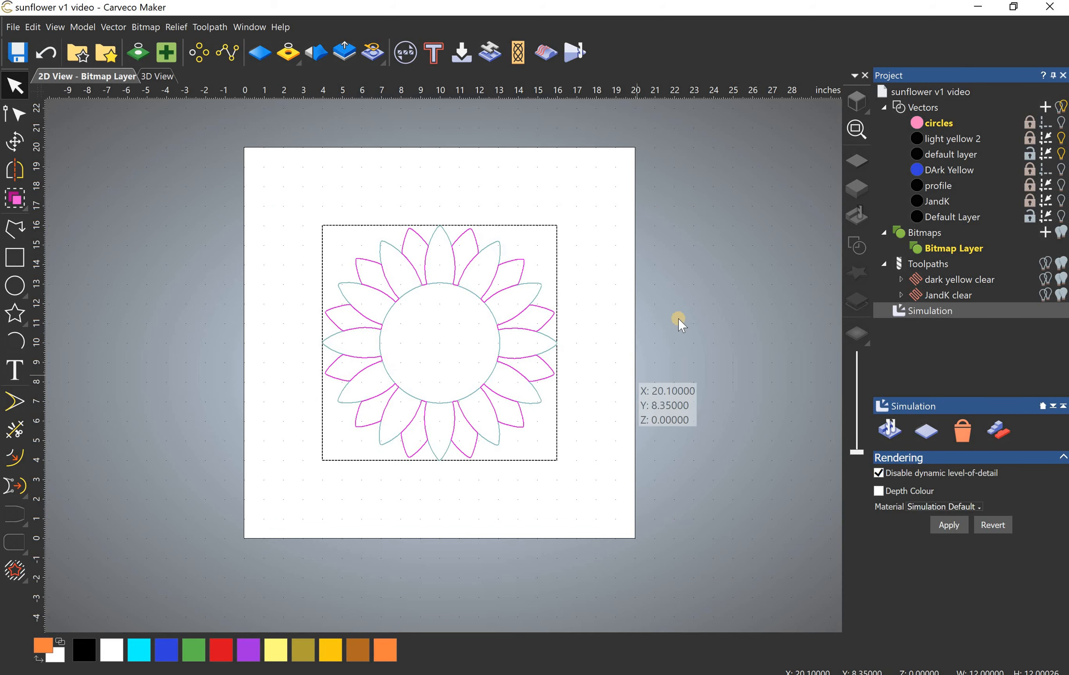
pyautogui.scroll(2, 370, 358)
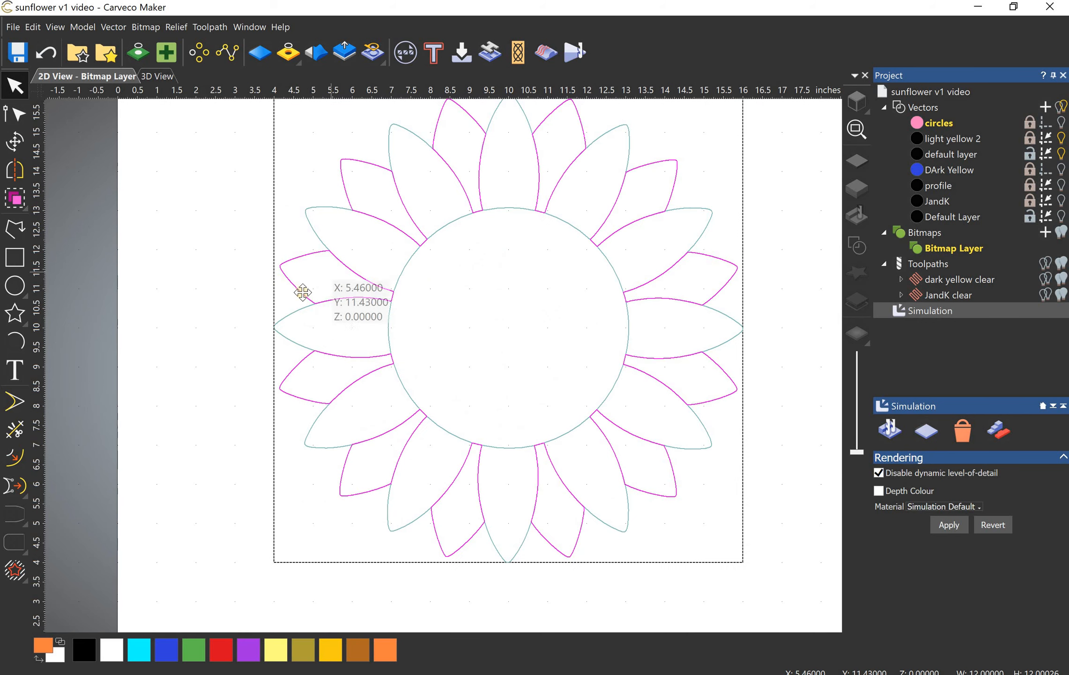
pyautogui.scroll(2, 323, 337)
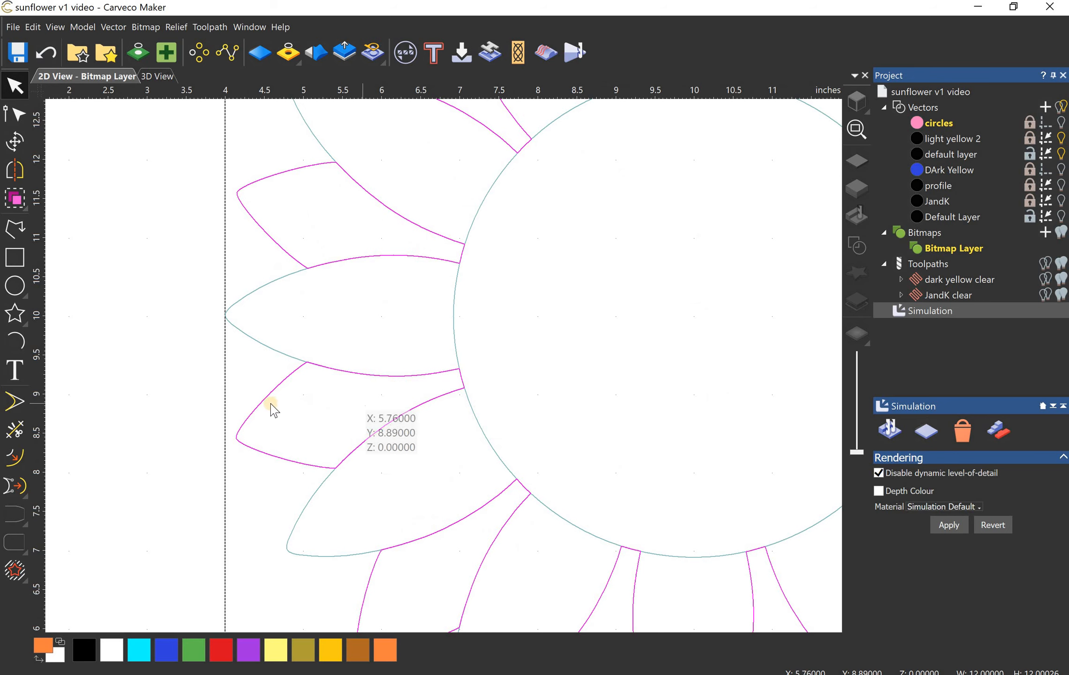
pyautogui.click(448, 49)
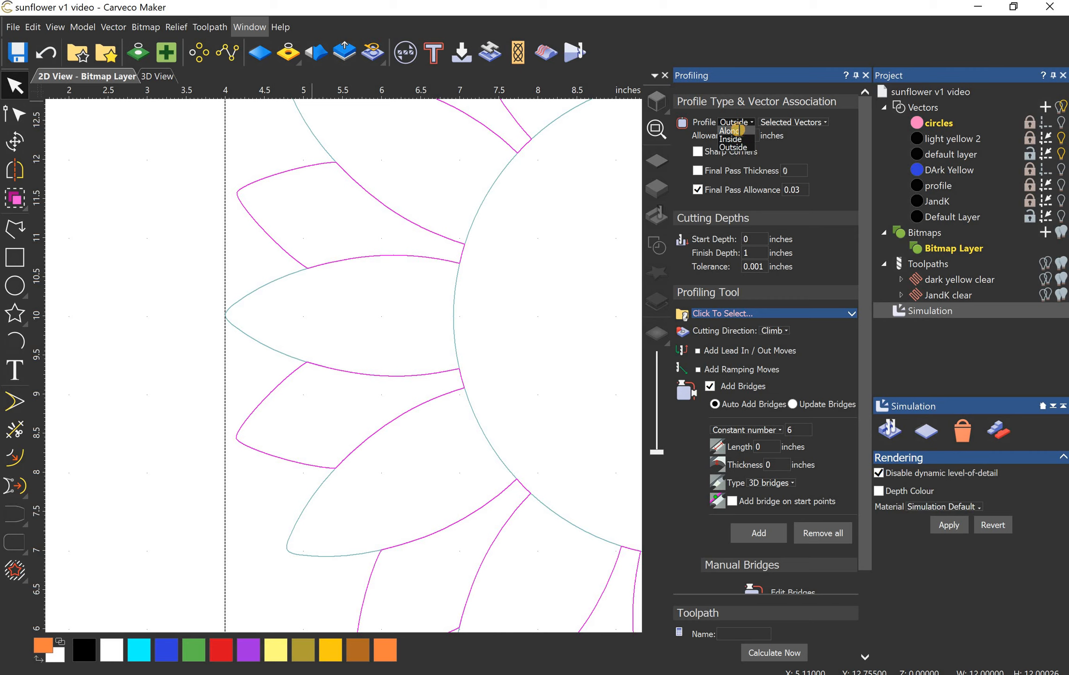
pyautogui.click(730, 131)
pyautogui.doubleClick(757, 185)
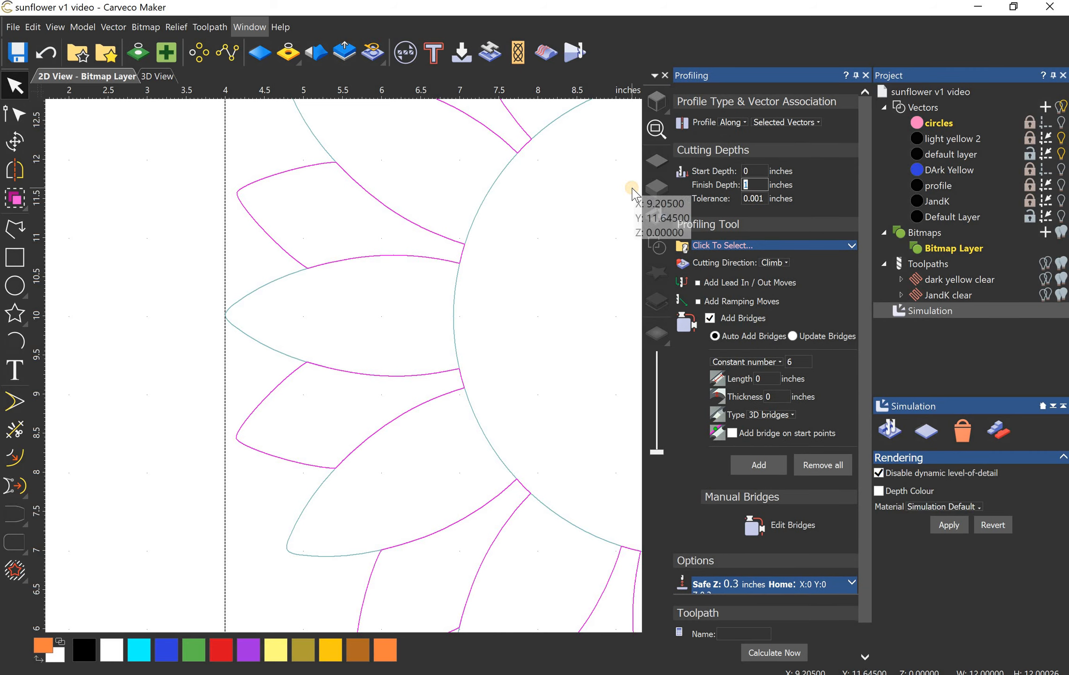
# Step: Assign the #302 60 deg V tool to the profiling toolpath, name it "bevel 60", and calculate it
pyautogui.click(805, 245)
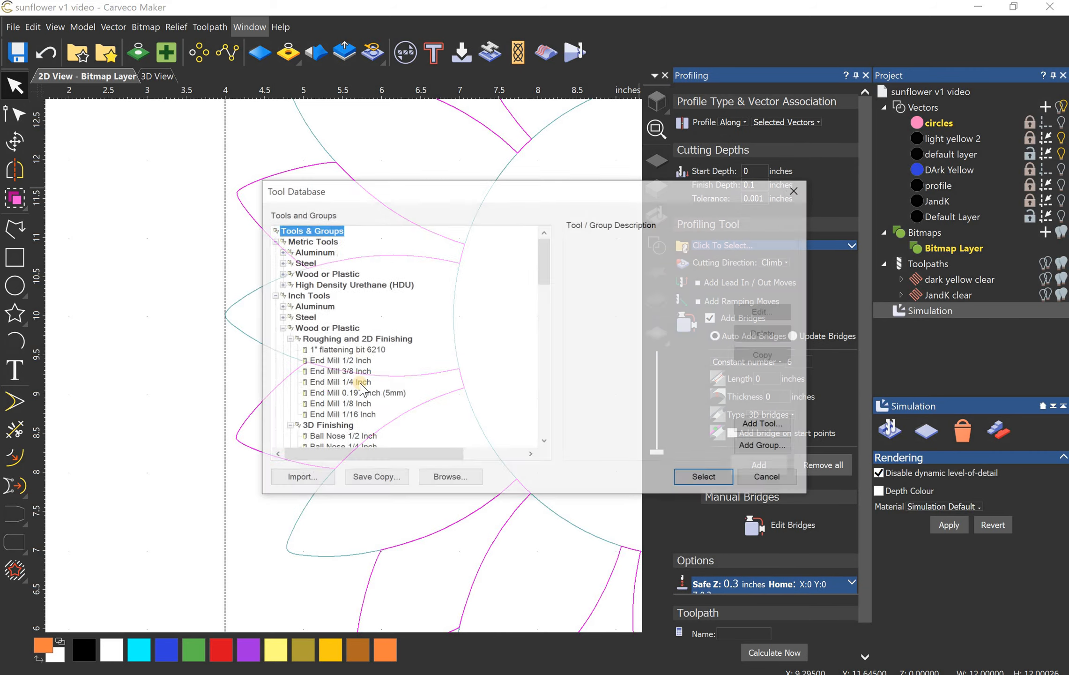
pyautogui.scroll(-2, 368, 423)
pyautogui.scroll(-3, 314, 424)
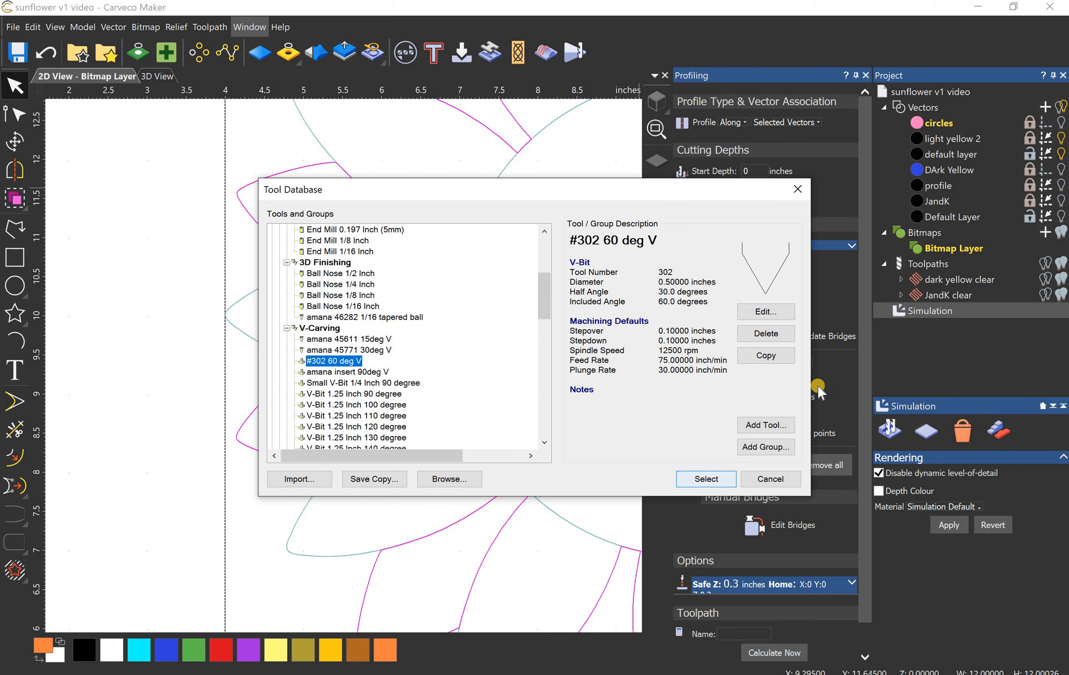
pyautogui.press('Return')
pyautogui.scroll(-1, 786, 584)
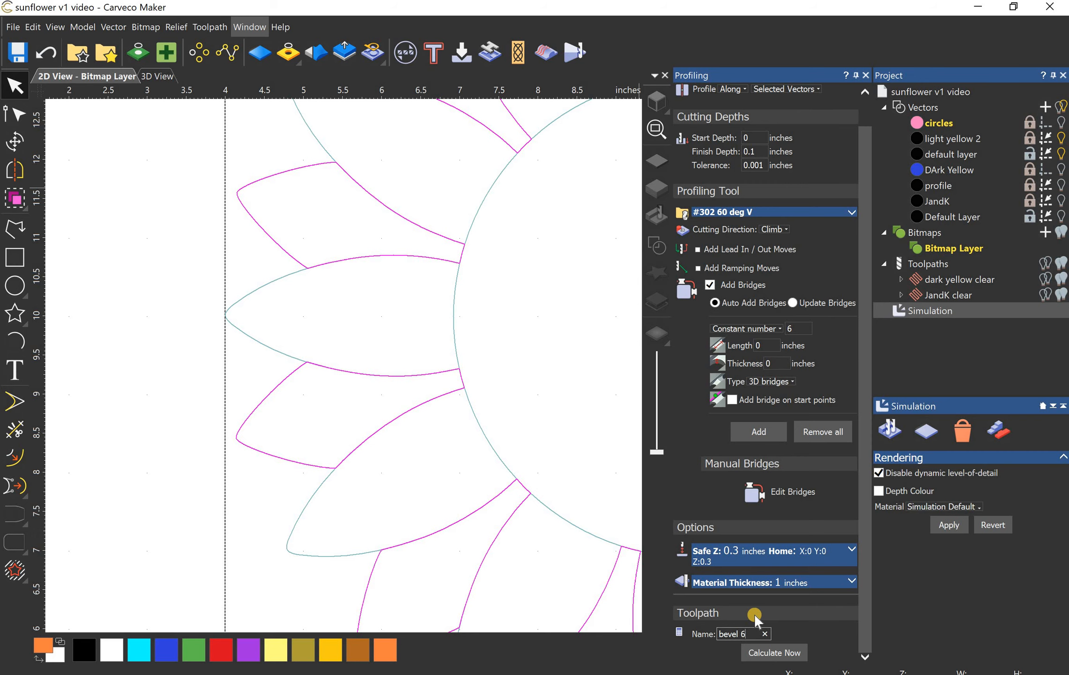
pyautogui.write('0')
pyautogui.click(782, 653)
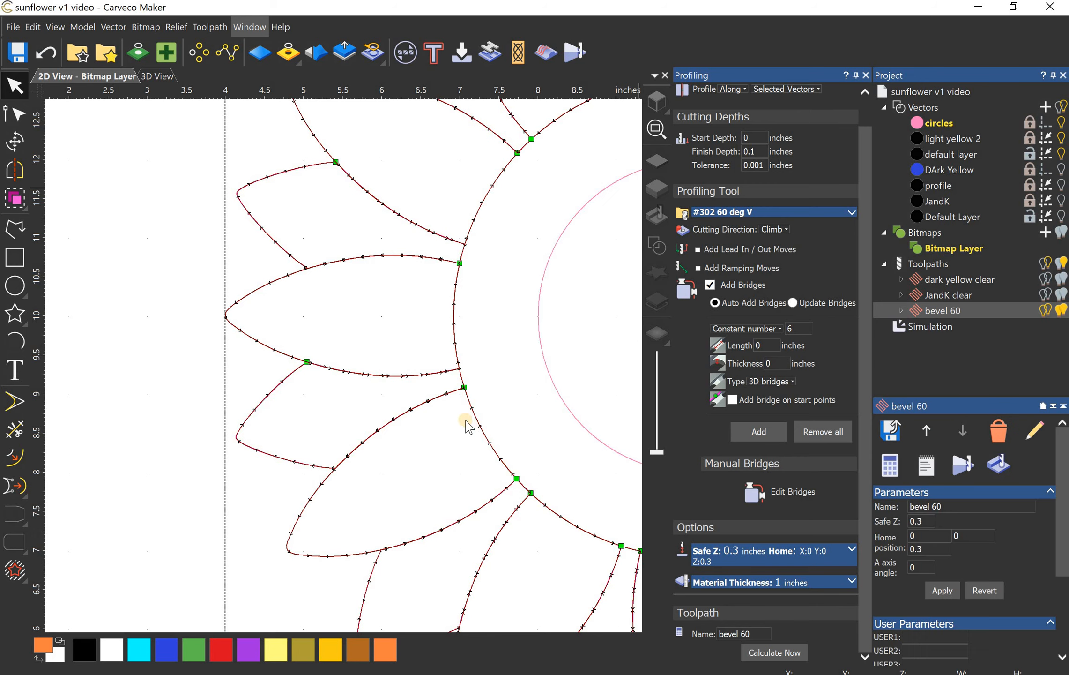
# Step: Simulate all toolpaths, including bevel 60, and inspect the outlined sunflower petals in 3D
pyautogui.scroll(-2, 464, 404)
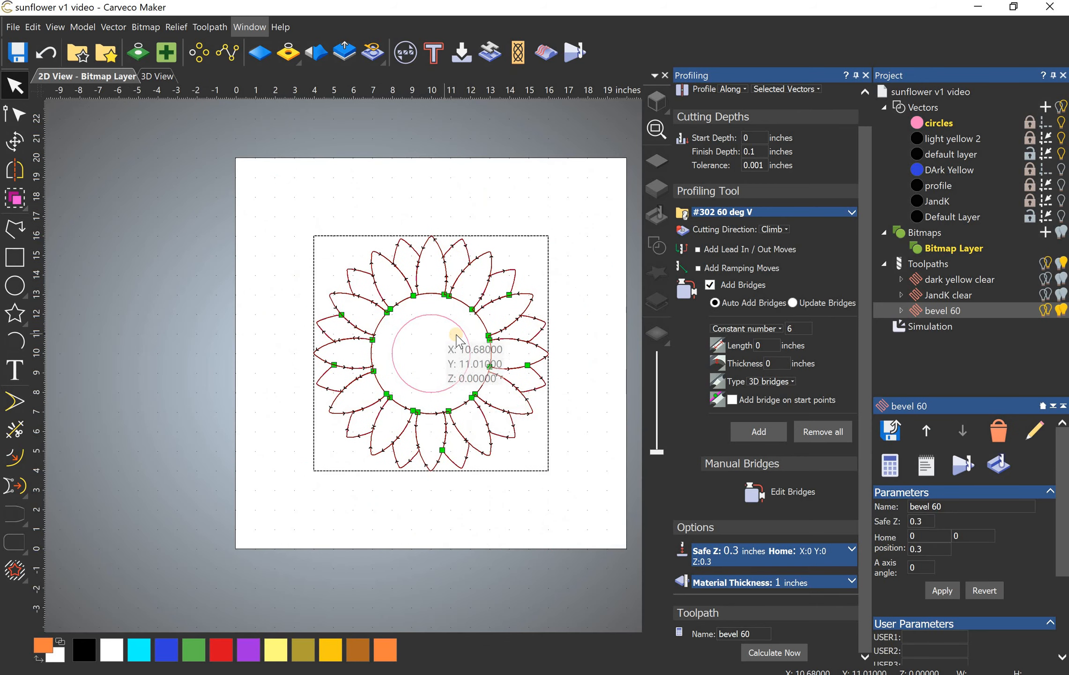
pyautogui.scroll(1, 456, 341)
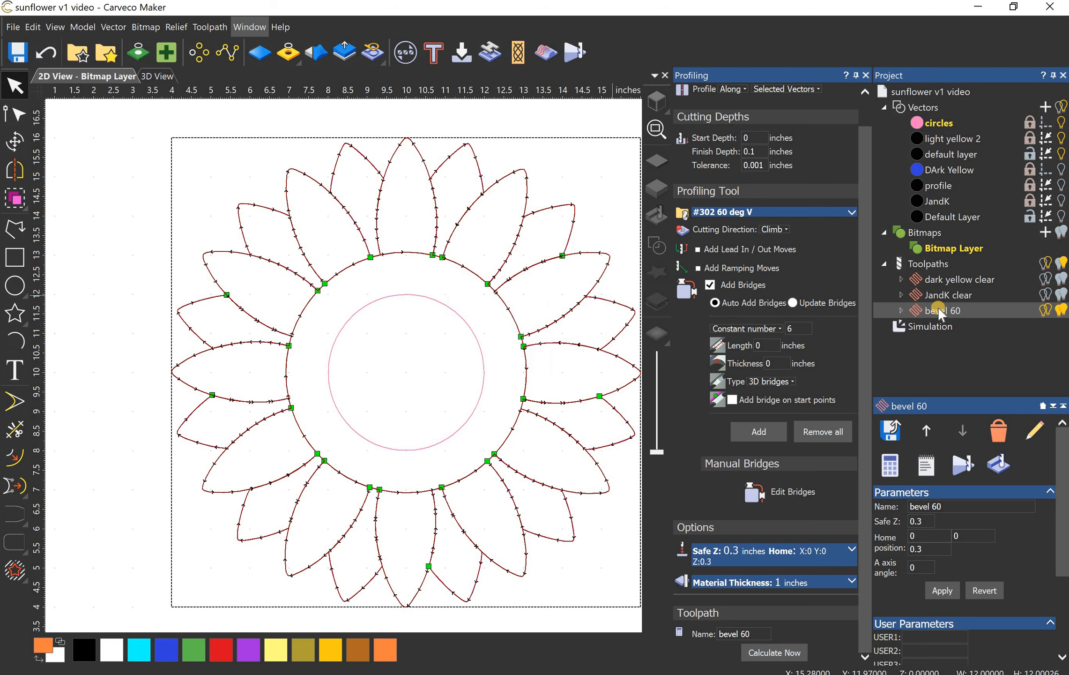
pyautogui.click(929, 326)
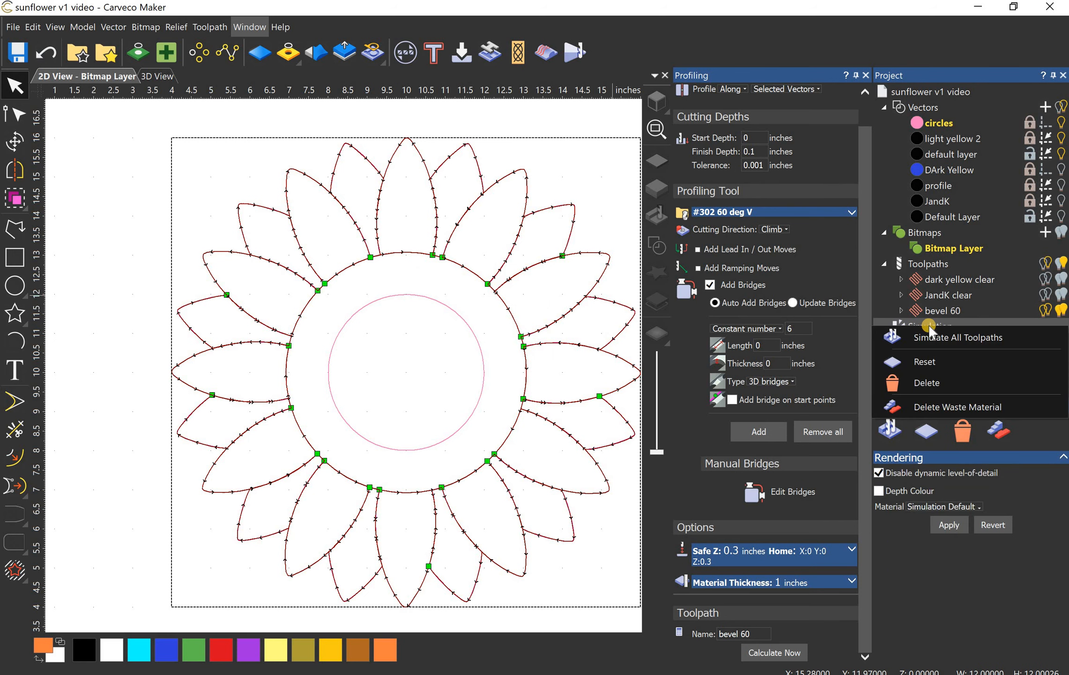
pyautogui.click(948, 334)
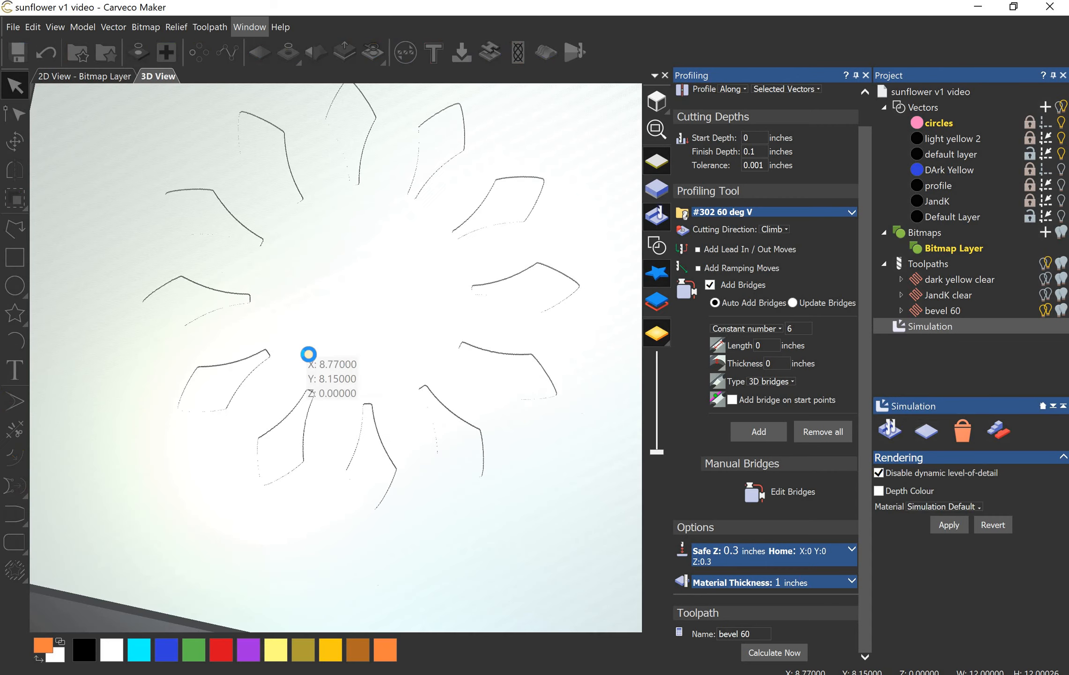
pyautogui.scroll(2, 251, 388)
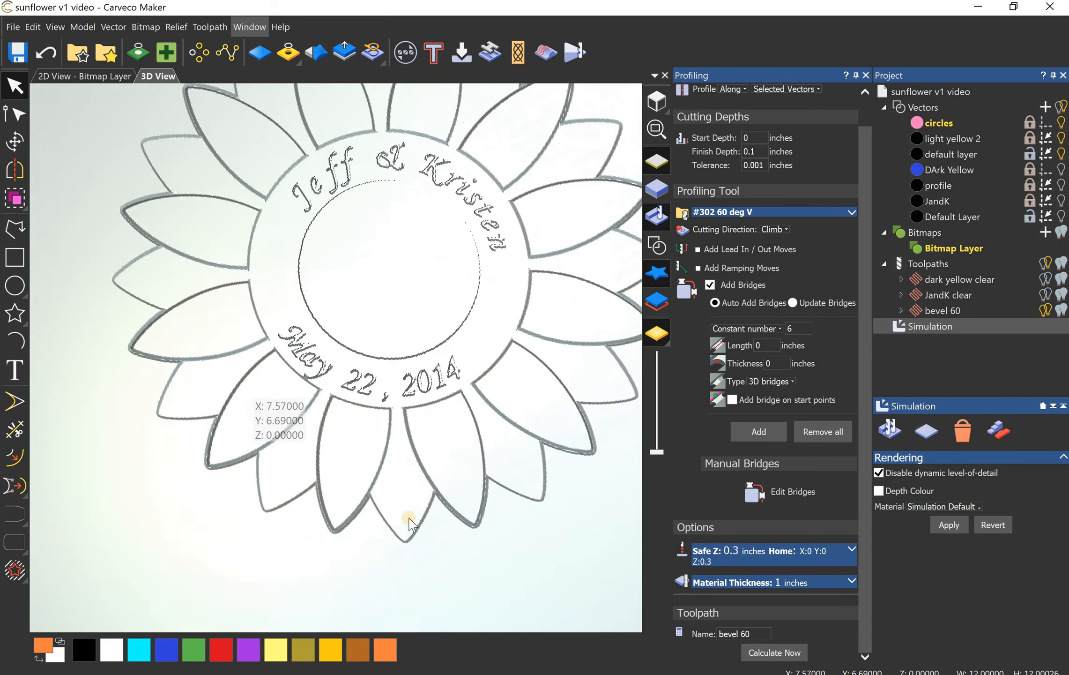
pyautogui.moveTo(323, 394); pyautogui.dragTo(689, 432)
pyautogui.scroll(-3, 344, 474)
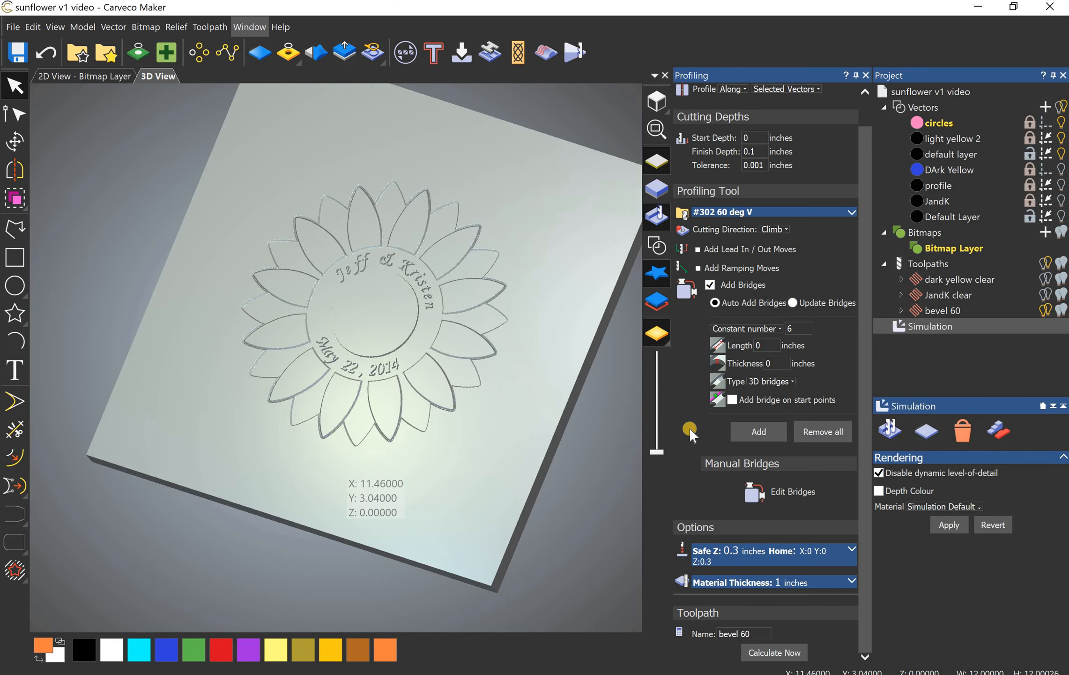
# Step: Return to the 2D view, hide the bevel 60 toolpath, and leave only the profile layer's vectors visible
pyautogui.moveTo(489, 512); pyautogui.dragTo(998, 382)
pyautogui.click(60, 77)
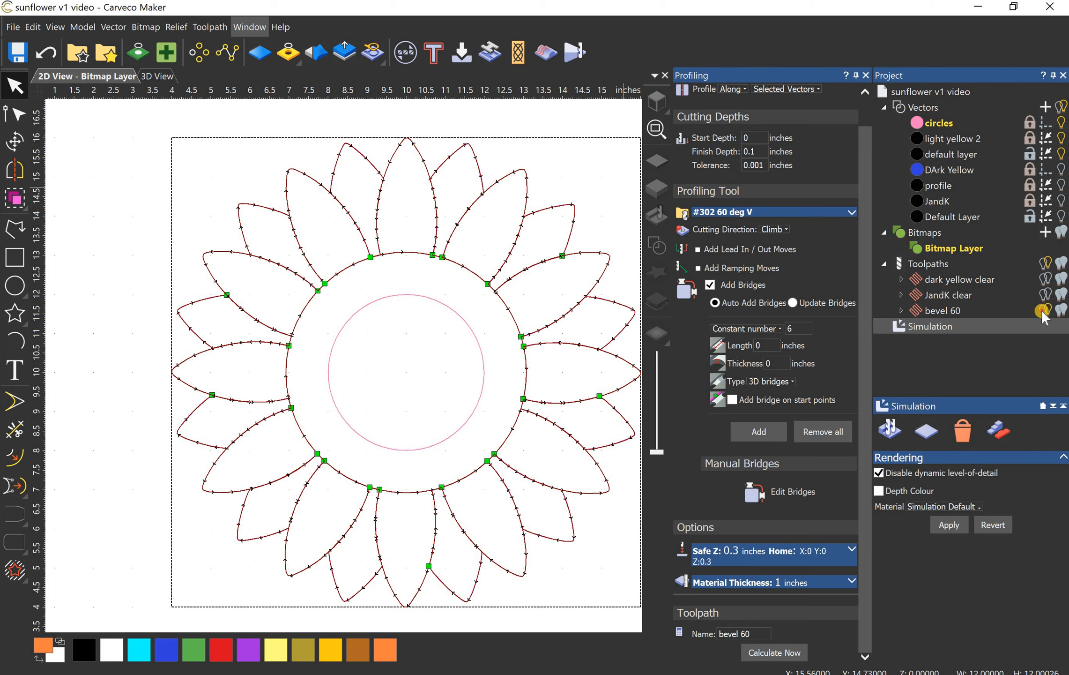
pyautogui.click(1043, 200)
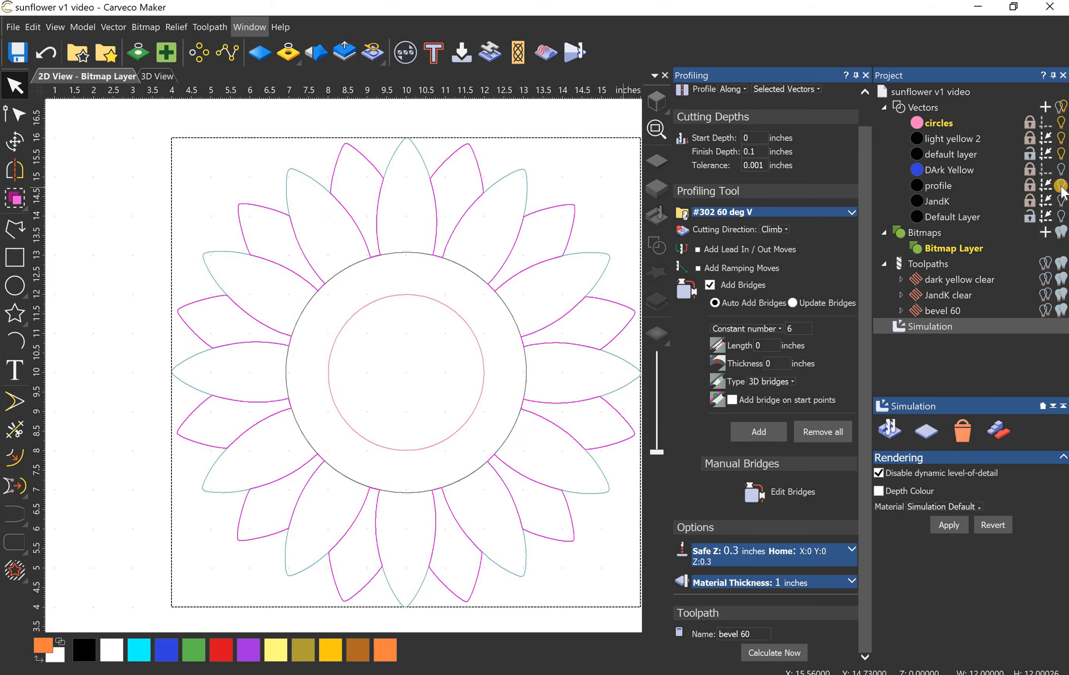
pyautogui.click(1062, 139)
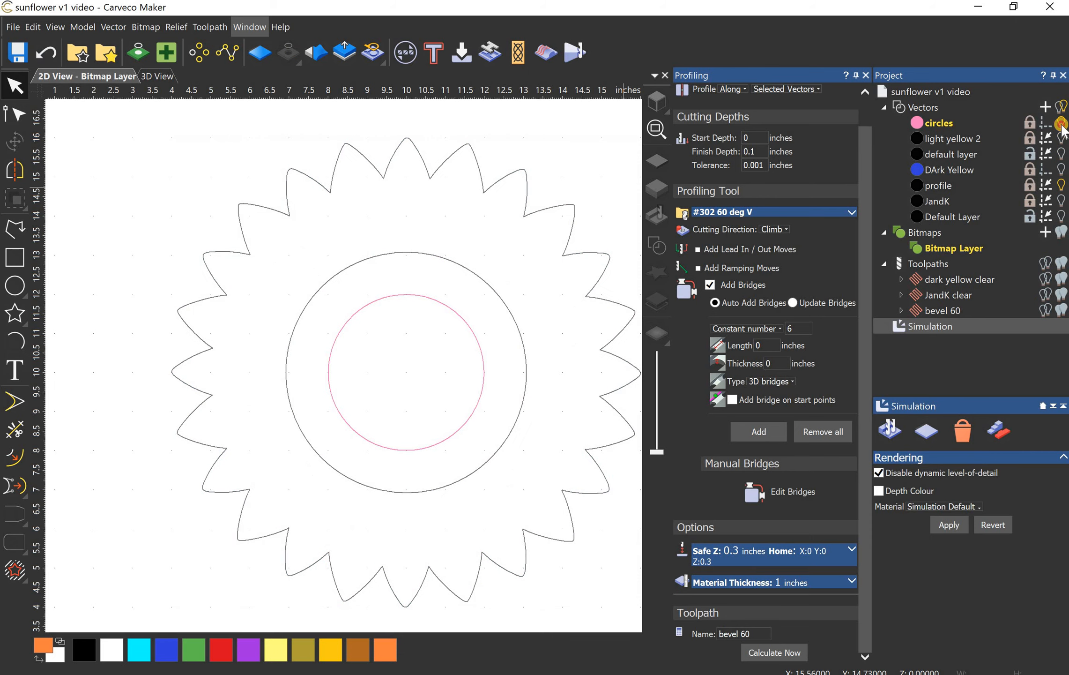
pyautogui.click(1062, 125)
pyautogui.click(1062, 159)
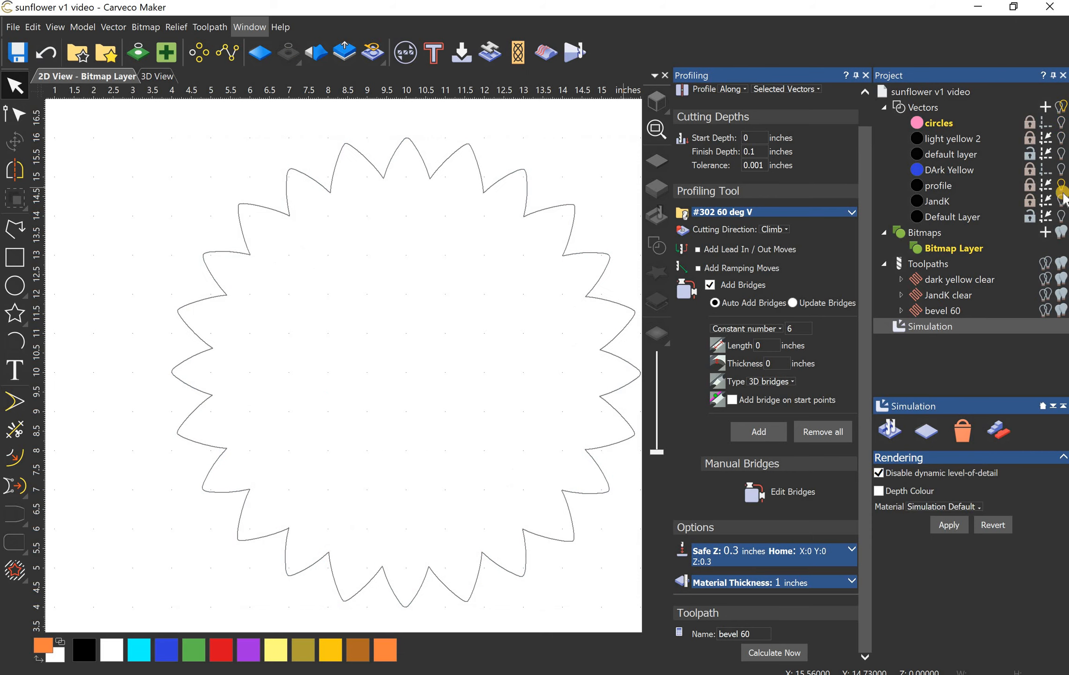
# Step: Select the sunflower's outer outline and set up an outside profiling toolpath with a finish depth of 1 inch
pyautogui.click(402, 148)
pyautogui.click(431, 52)
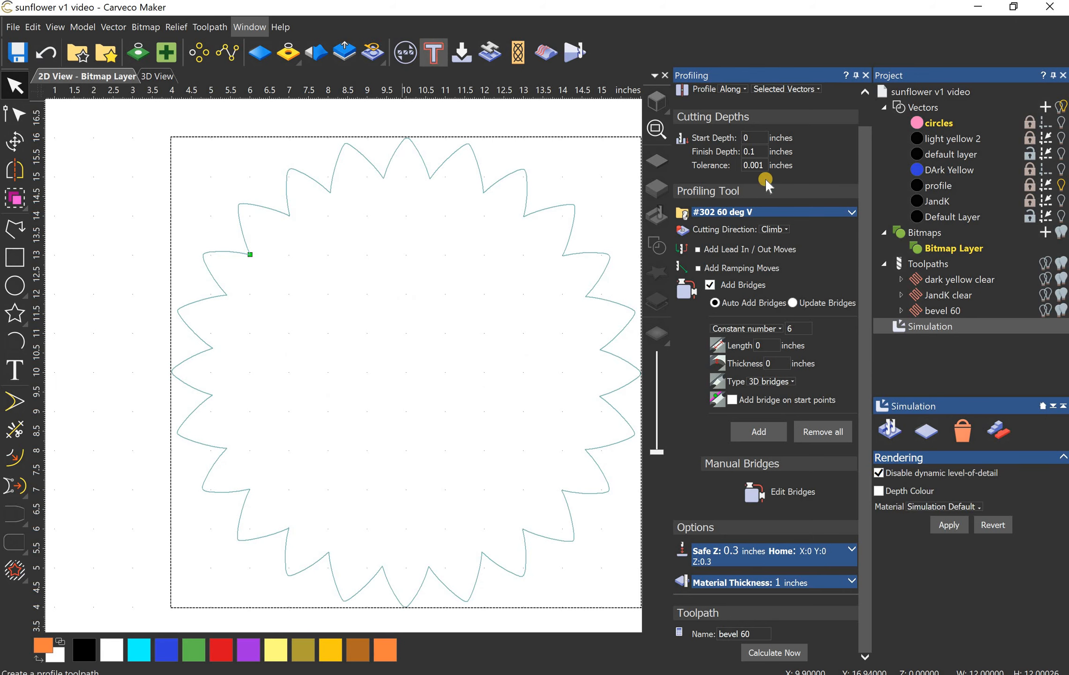
pyautogui.click(760, 252)
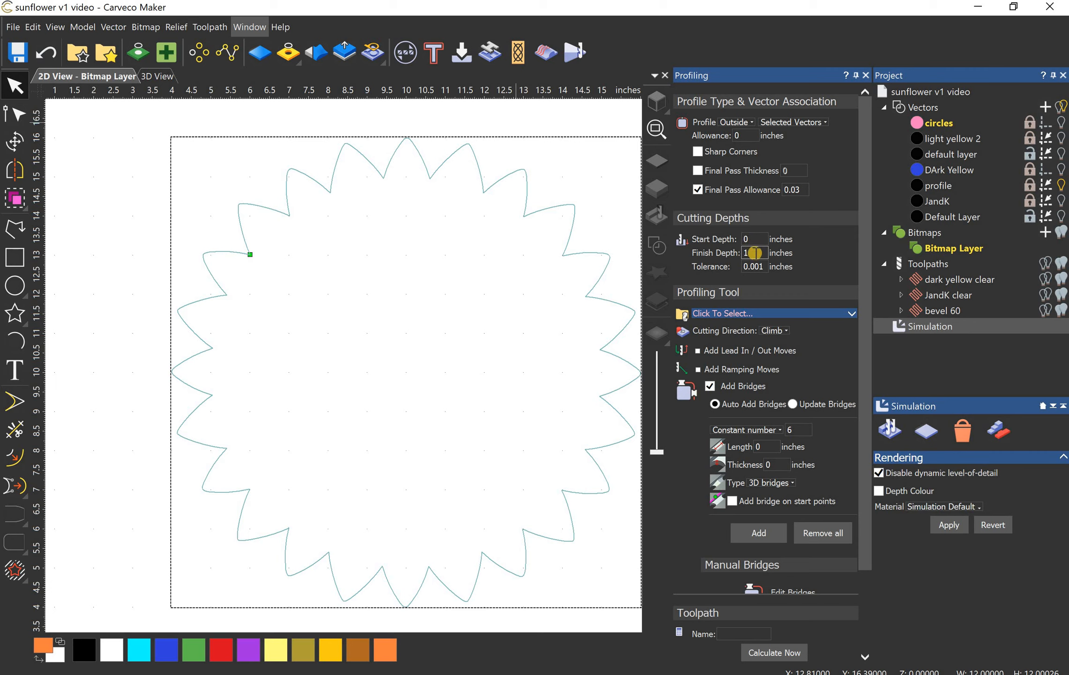
# Step: Assign the End Mill 1/8 Inch from the wood or plastic tools, name the toolpath "profile", and calculate it
pyautogui.click(832, 310)
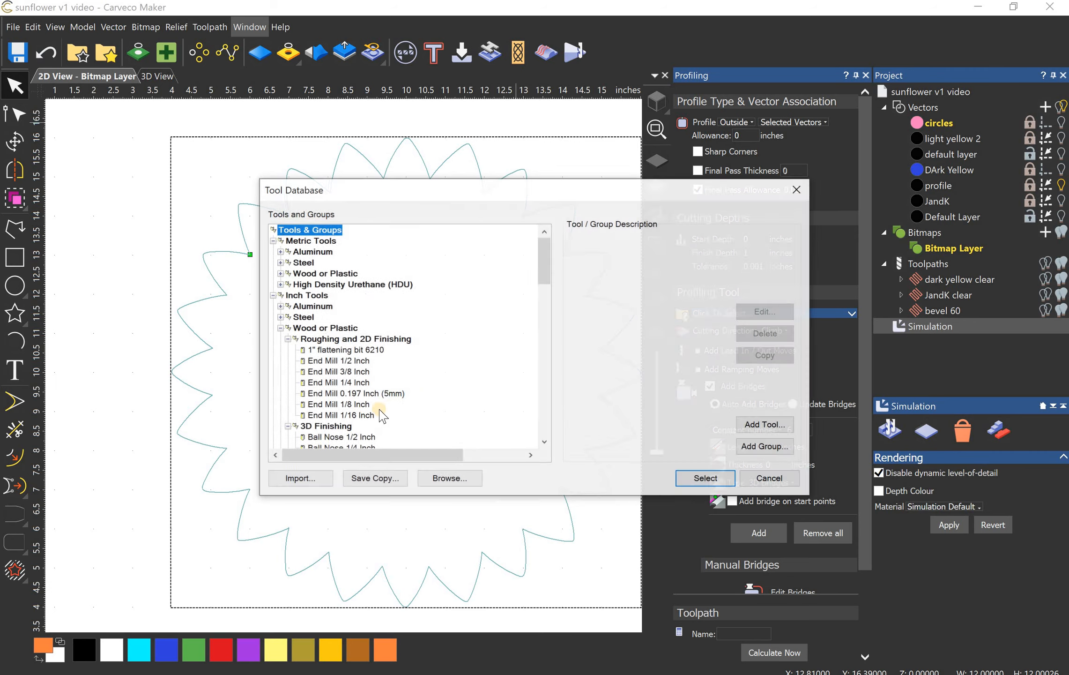
pyautogui.scroll(-1, 355, 417)
pyautogui.scroll(-1, 344, 421)
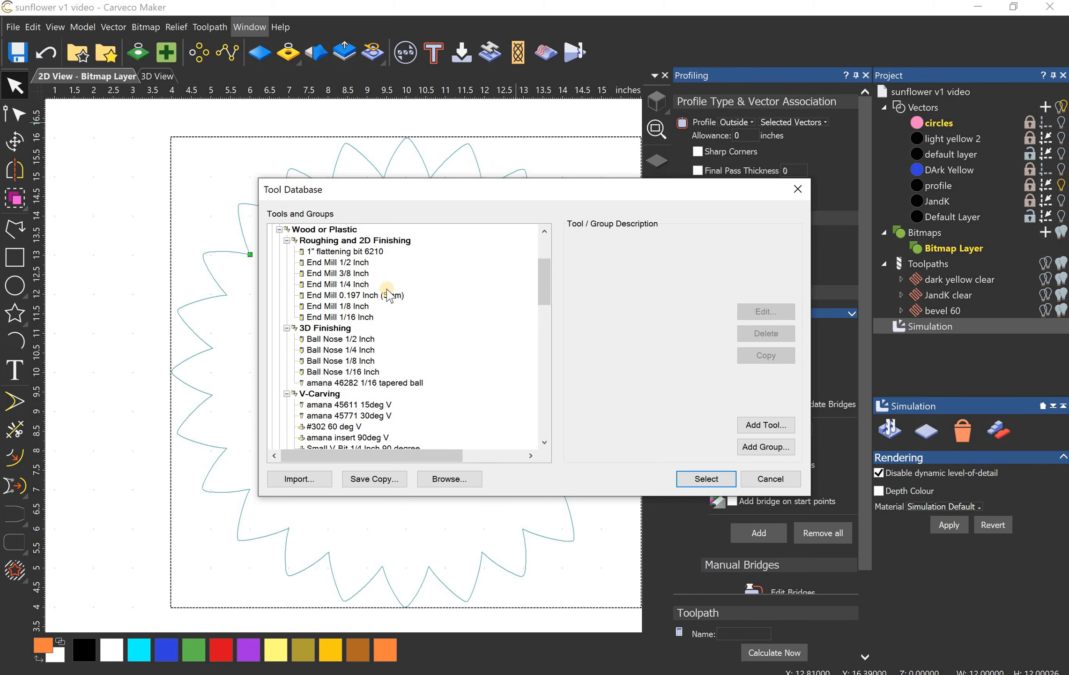
pyautogui.click(337, 306)
pyautogui.click(706, 479)
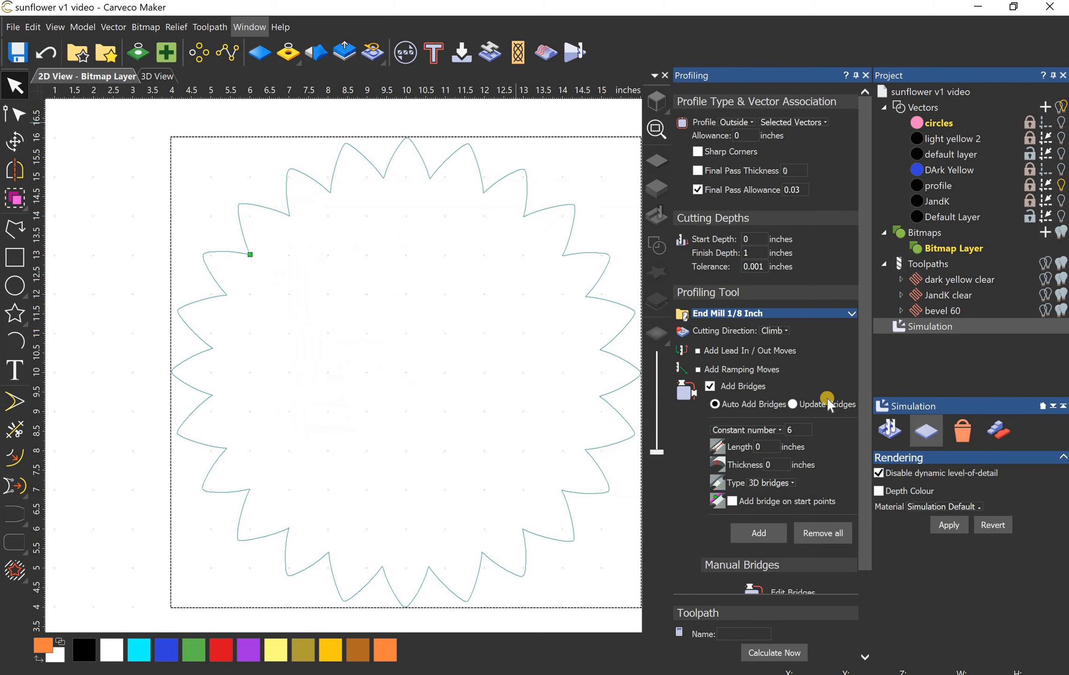
pyautogui.scroll(-3, 759, 634)
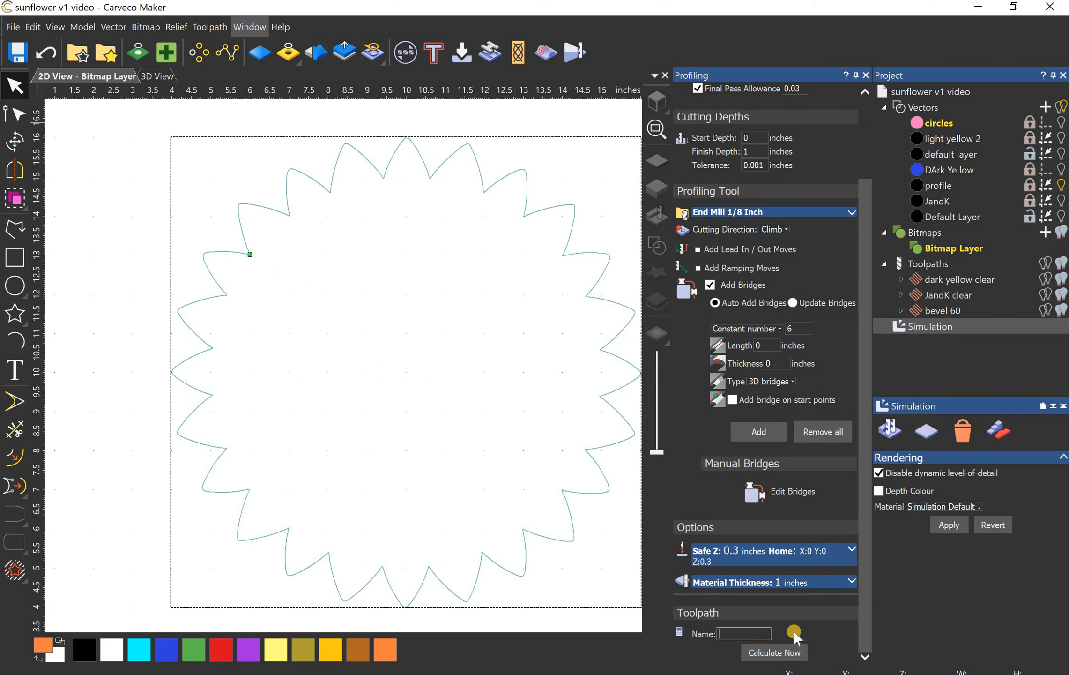
pyautogui.write('profile')
pyautogui.click(795, 656)
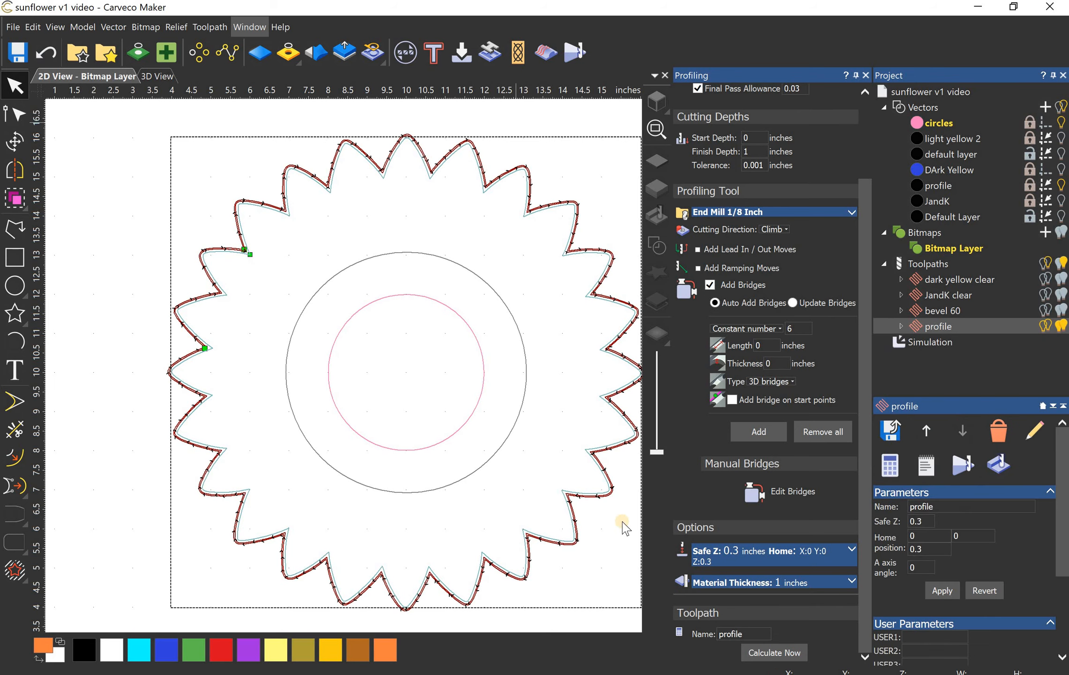
# Step: Check the profile toolpath's passes up close, reset the simulation, and simulate all toolpaths again
pyautogui.scroll(8, 227, 406)
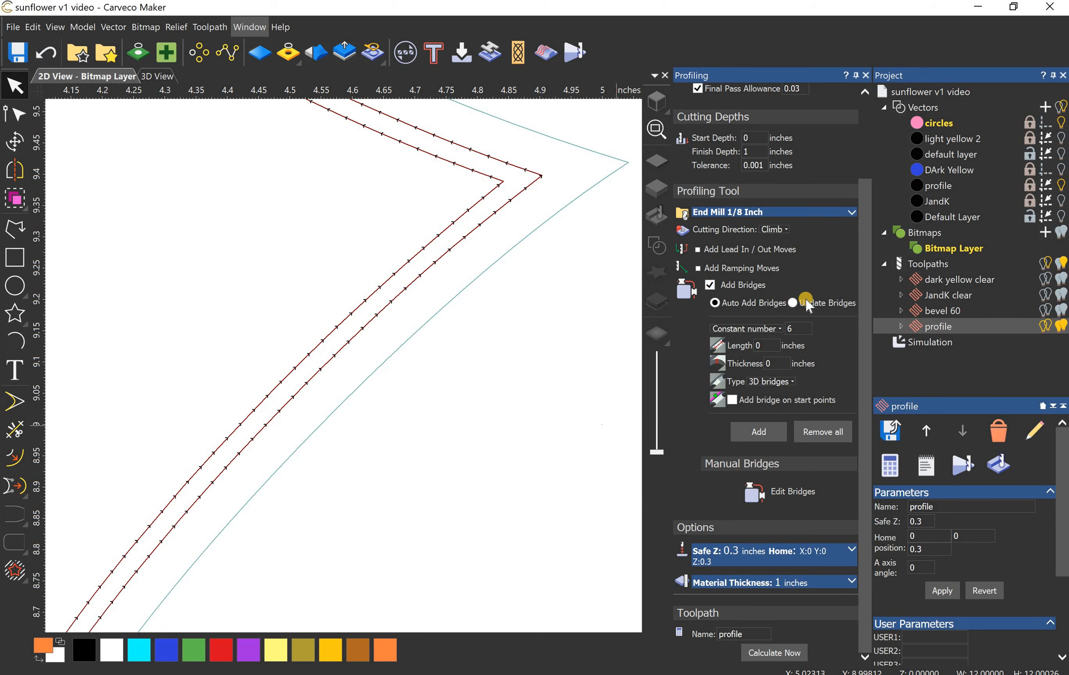
pyautogui.scroll(-8, 440, 417)
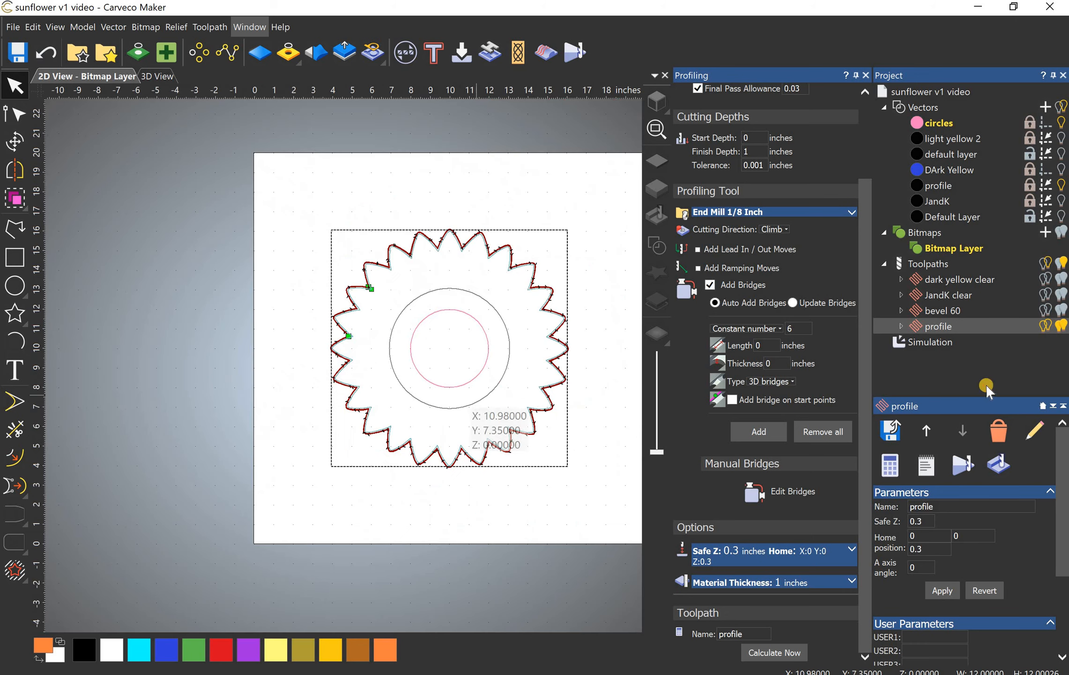
pyautogui.rightClick(921, 344)
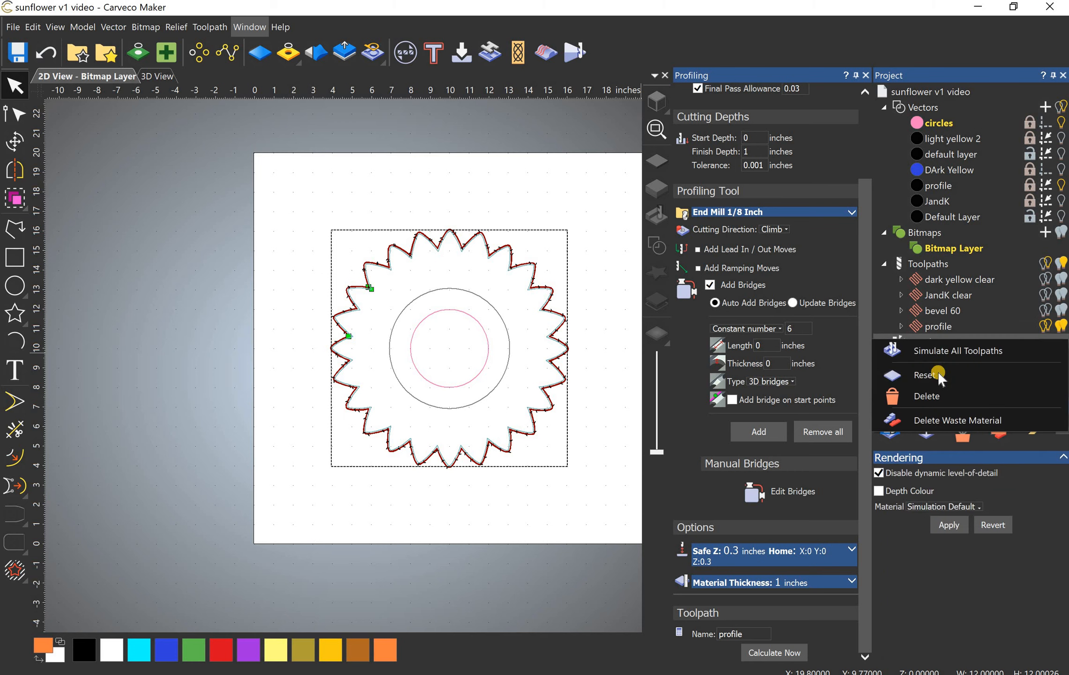
pyautogui.click(941, 344)
pyautogui.rightClick(941, 343)
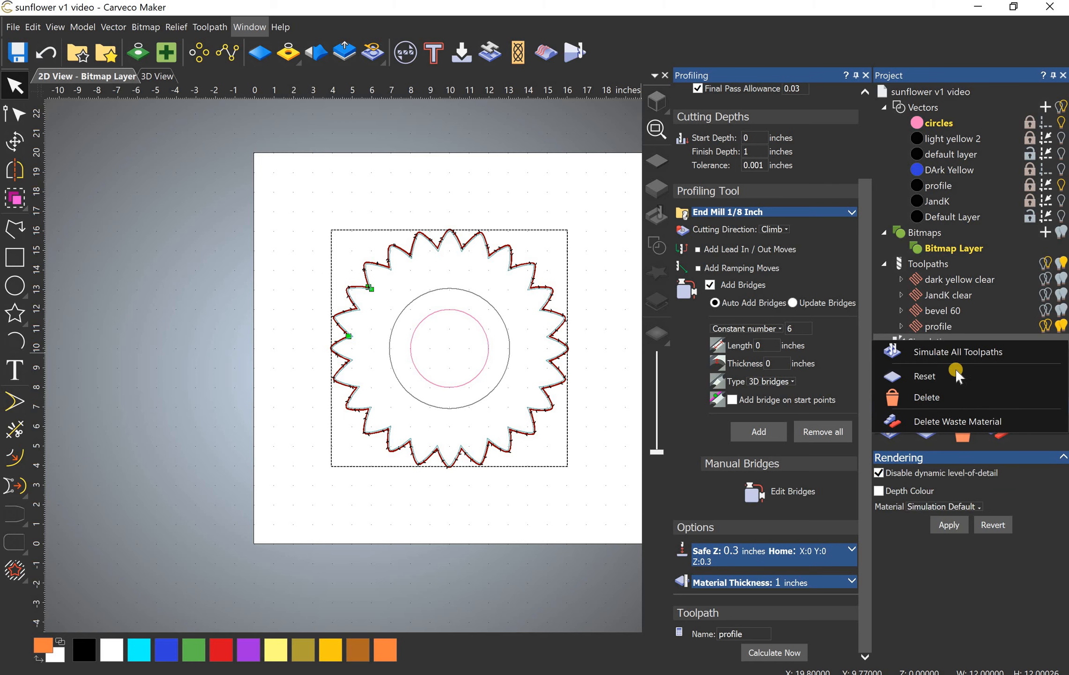
pyautogui.click(975, 348)
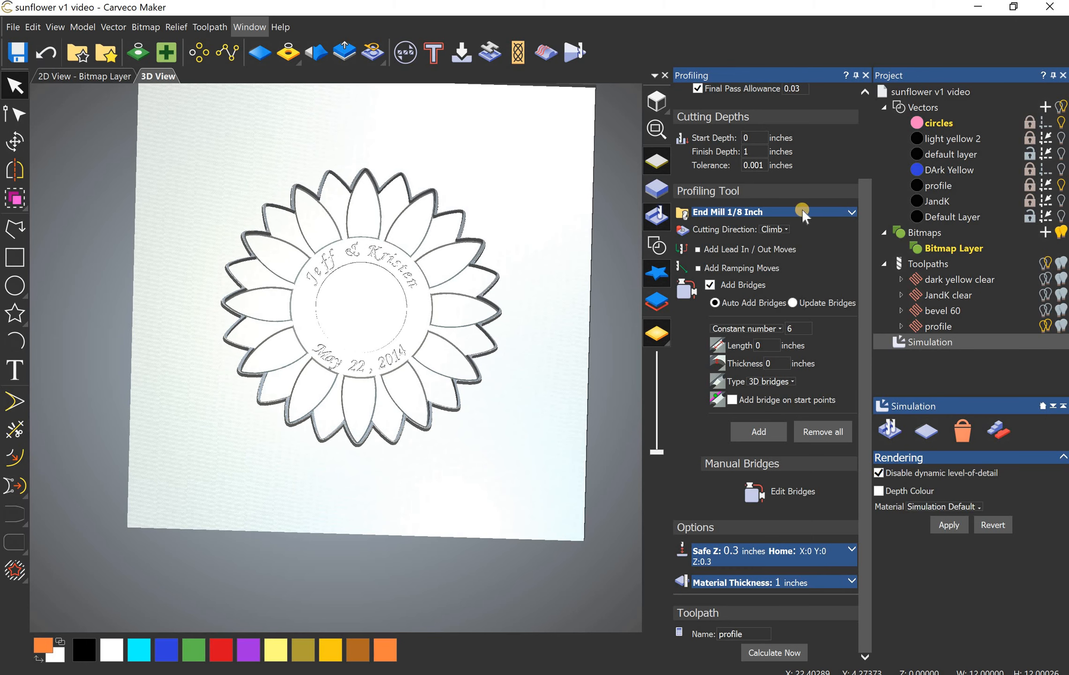
# Step: Close the profiling settings, show the bitmap colours on the simulation, and delete the waste material around the sunflower
pyautogui.click(866, 75)
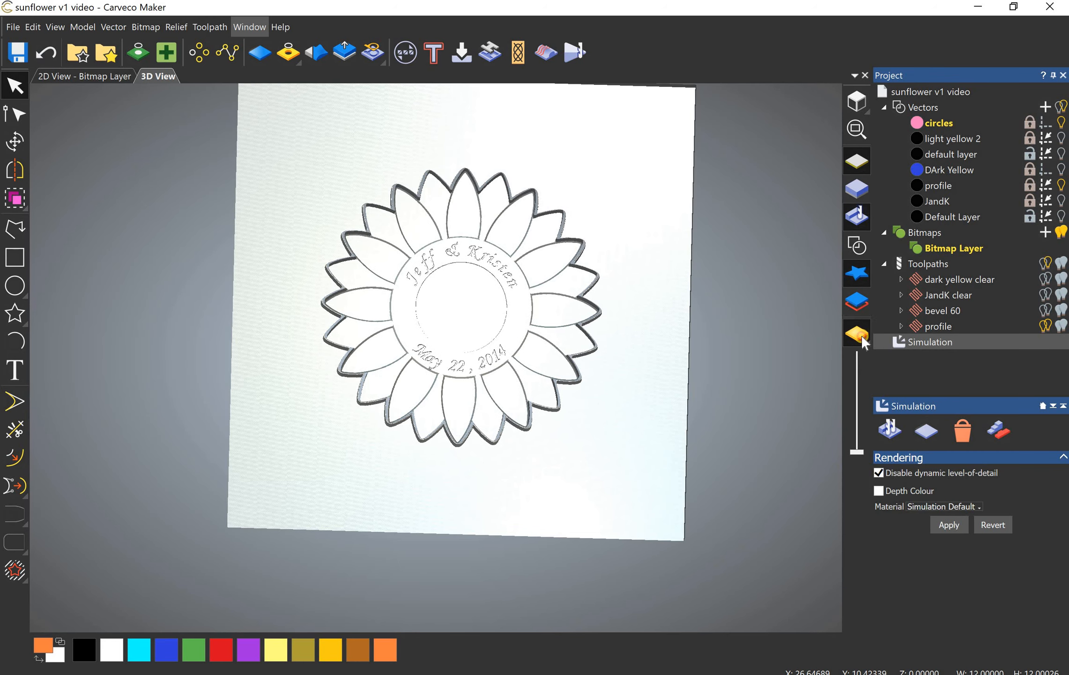
pyautogui.click(860, 335)
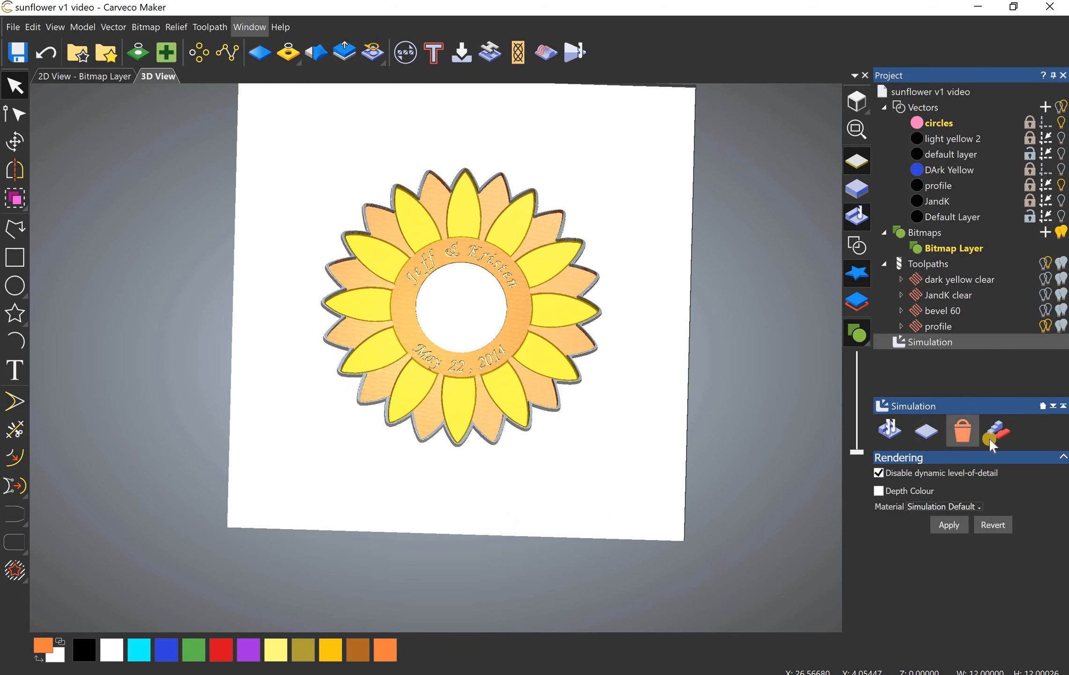
pyautogui.click(601, 465)
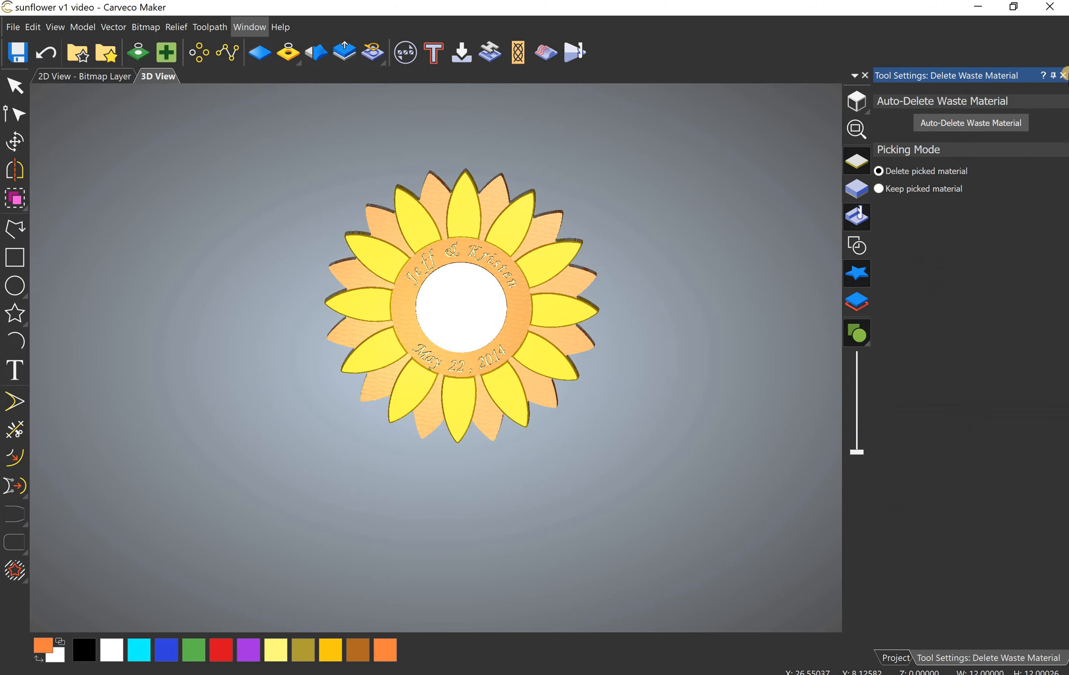
pyautogui.press('Escape')
# Step: Examine the bevelled petal edges and the cut-out side walls of the simulated sunflower from several angles
pyautogui.scroll(4, 445, 425)
pyautogui.moveTo(478, 379); pyautogui.dragTo(445, 430)
pyautogui.scroll(4, 445, 429)
pyautogui.moveTo(310, 322); pyautogui.dragTo(399, 389)
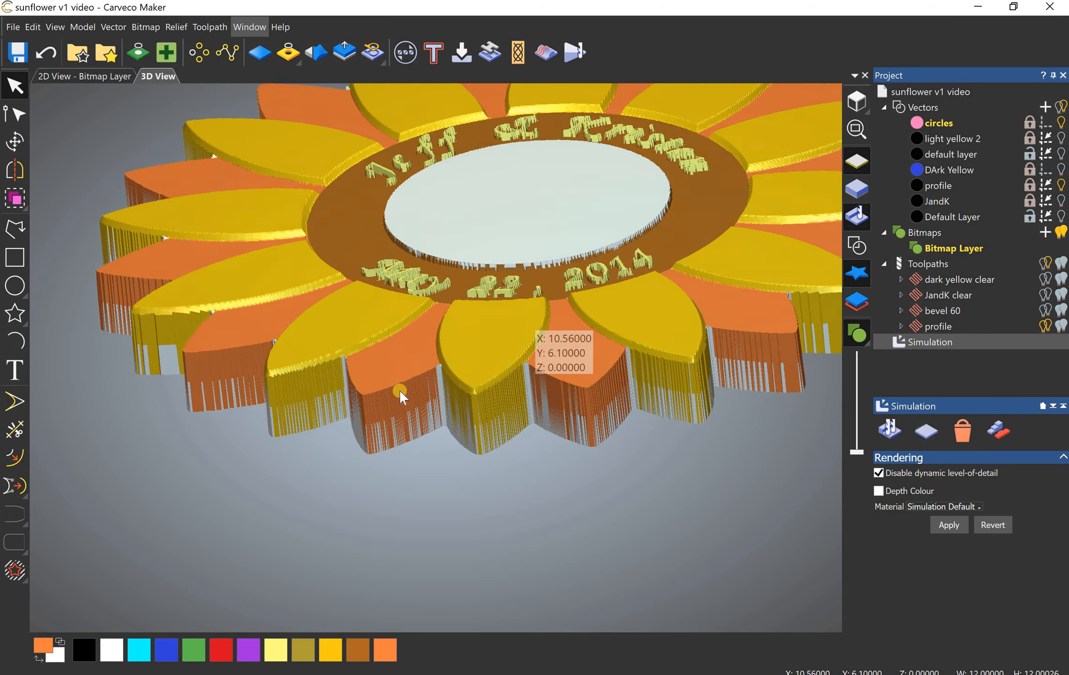
pyautogui.scroll(4, 376, 417)
pyautogui.scroll(3, 376, 417)
pyautogui.moveTo(309, 409); pyautogui.dragTo(493, 449)
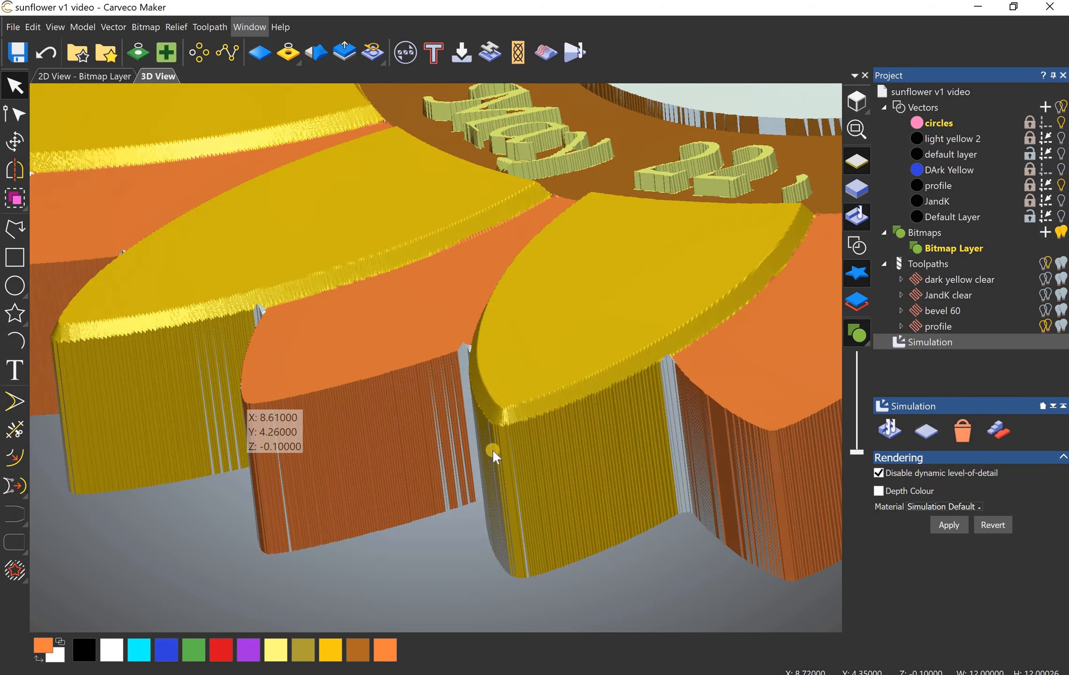
pyautogui.scroll(3, 493, 448)
pyautogui.moveTo(548, 346); pyautogui.dragTo(459, 365)
pyautogui.scroll(-5, 458, 361)
pyautogui.scroll(6, 456, 277)
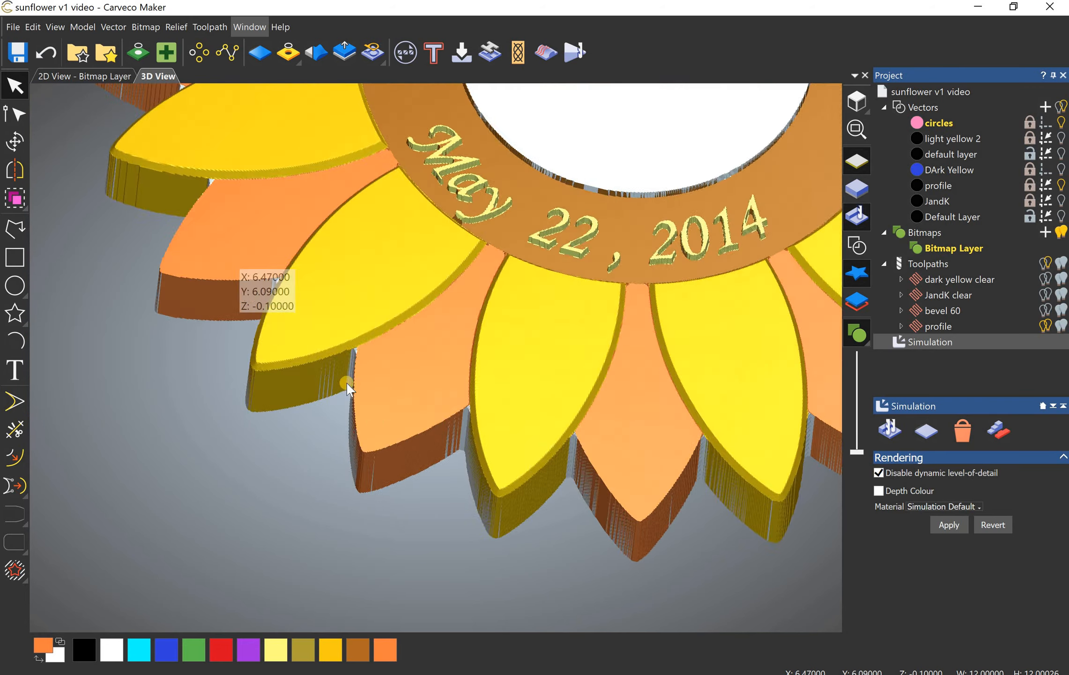
pyautogui.moveTo(458, 281); pyautogui.dragTo(389, 340)
pyautogui.scroll(-3, 282, 354)
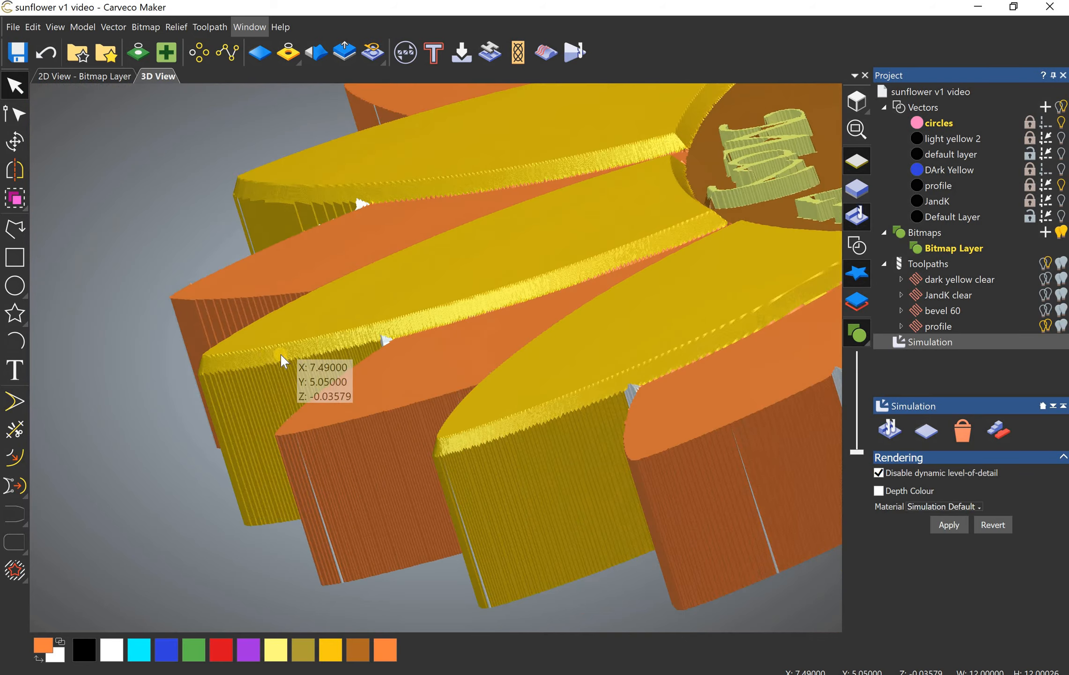
pyautogui.moveTo(259, 348); pyautogui.dragTo(443, 357)
pyautogui.scroll(3, 402, 438)
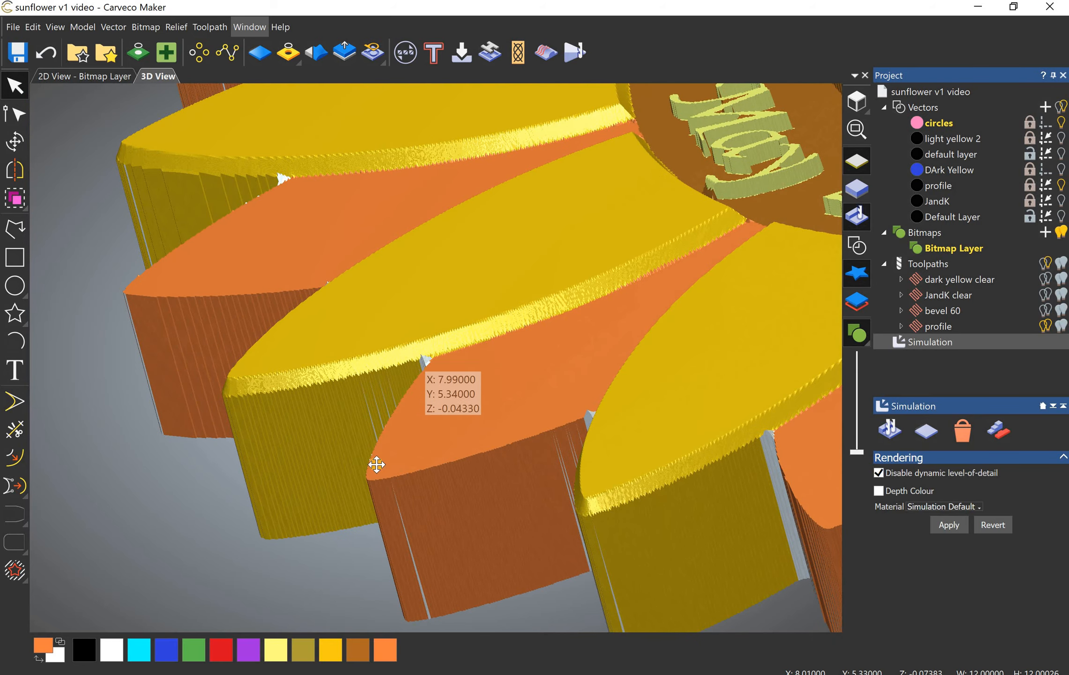
pyautogui.moveTo(611, 362); pyautogui.dragTo(651, 395)
pyautogui.scroll(-5, 650, 396)
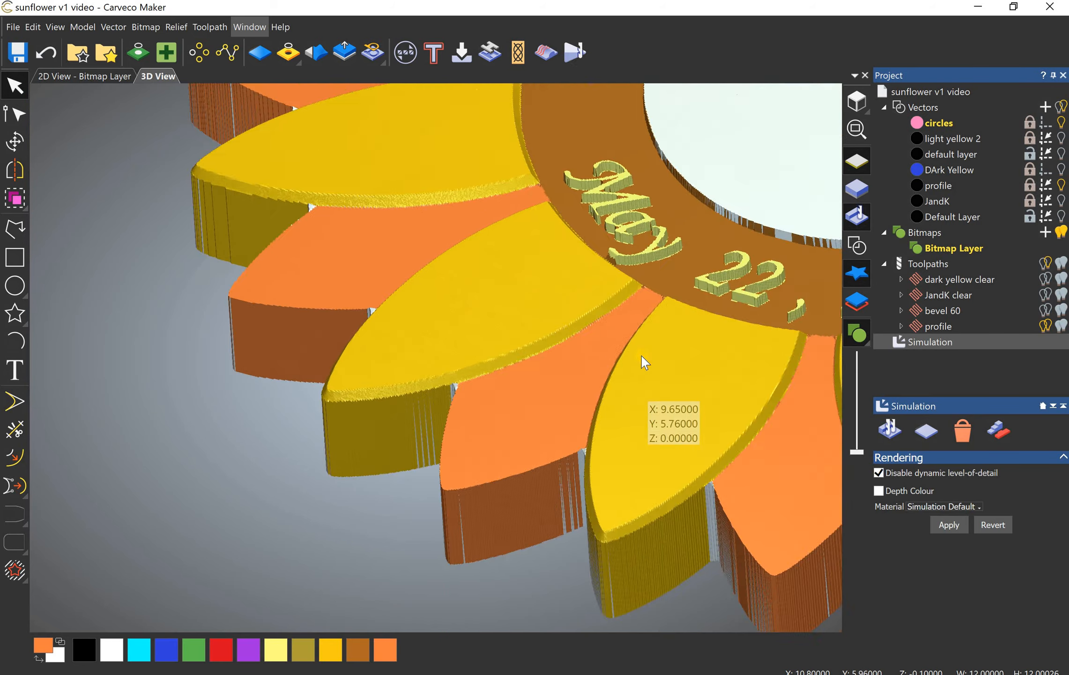
# Step: Examine the centre ring, its raised lettering and the surrounding petals, and look over the whole simulated sign
pyautogui.moveTo(605, 491); pyautogui.dragTo(732, 352)
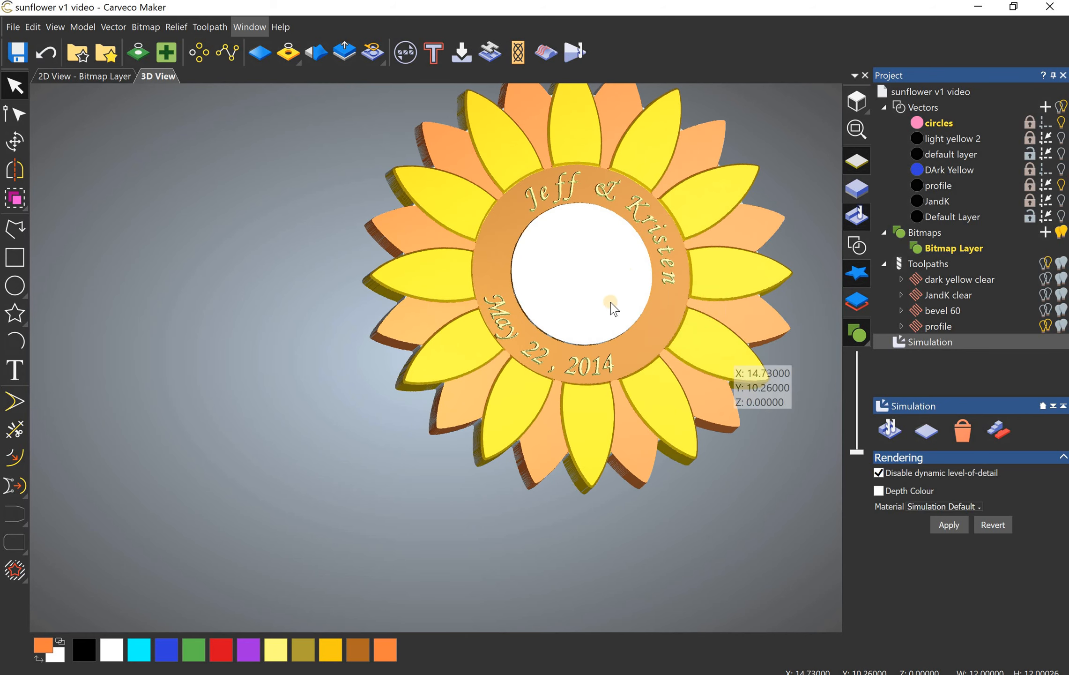
pyautogui.moveTo(619, 300); pyautogui.dragTo(658, 251)
pyautogui.scroll(3, 658, 252)
pyautogui.scroll(3, 713, 453)
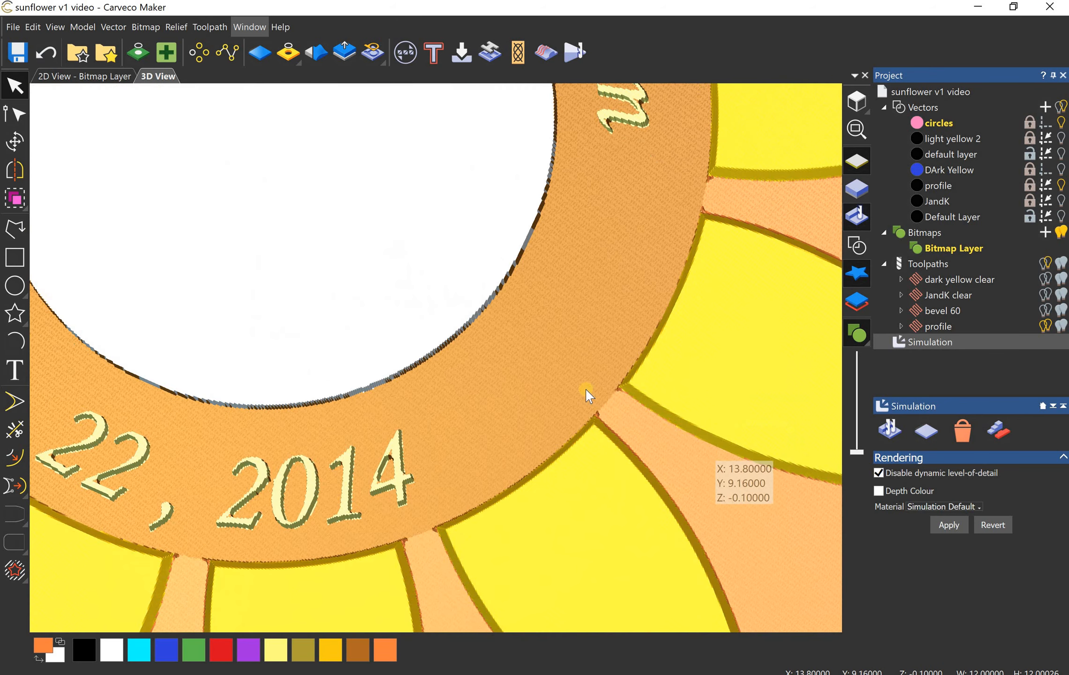
pyautogui.moveTo(587, 389); pyautogui.dragTo(593, 372)
pyautogui.moveTo(539, 426); pyautogui.dragTo(712, 445)
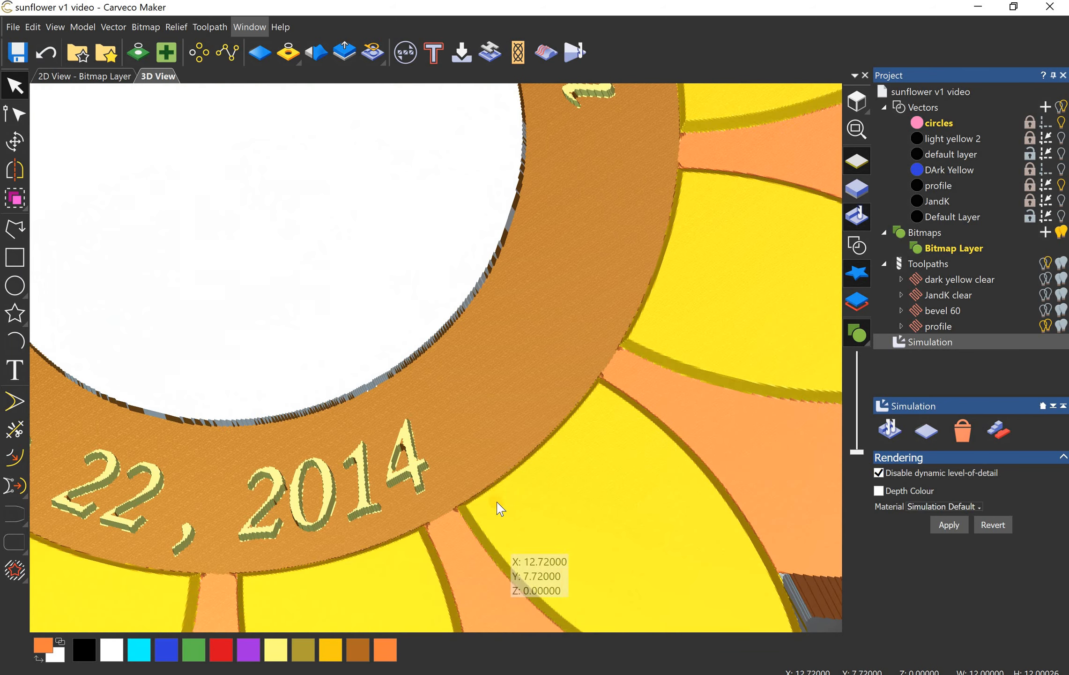
pyautogui.scroll(-8, 499, 504)
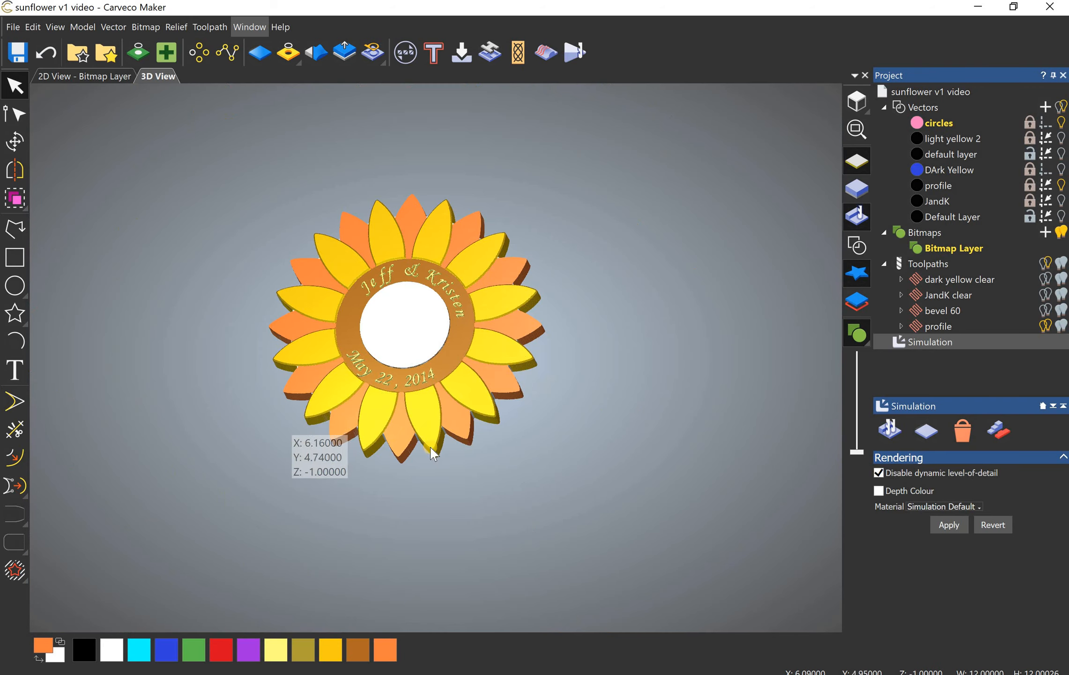
pyautogui.moveTo(430, 447); pyautogui.dragTo(988, 382)
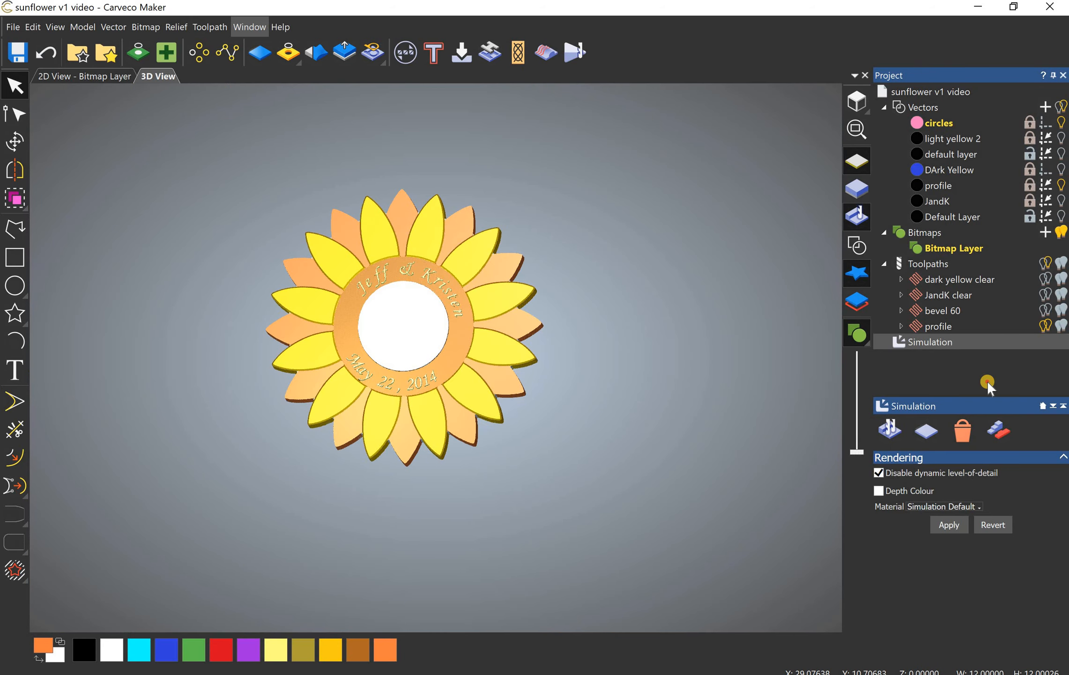
# Step: Review the four toolpaths in cutting order, from dark yellow clear through the lettering clearance and bevel 60 to profile
pyautogui.click(964, 278)
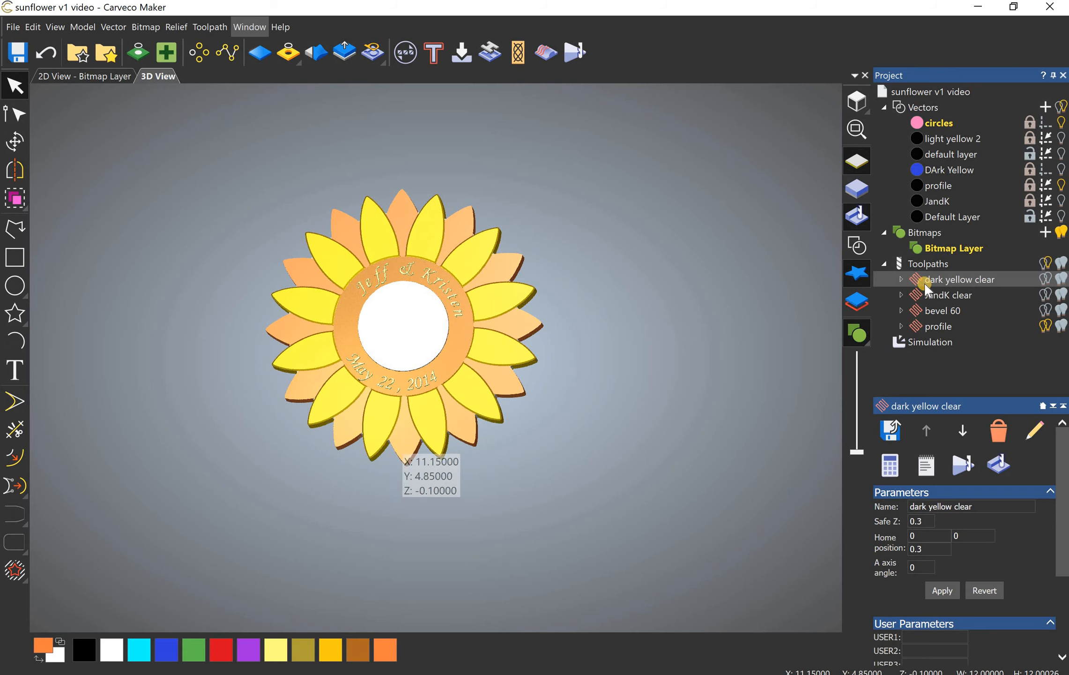
pyautogui.press('Down')
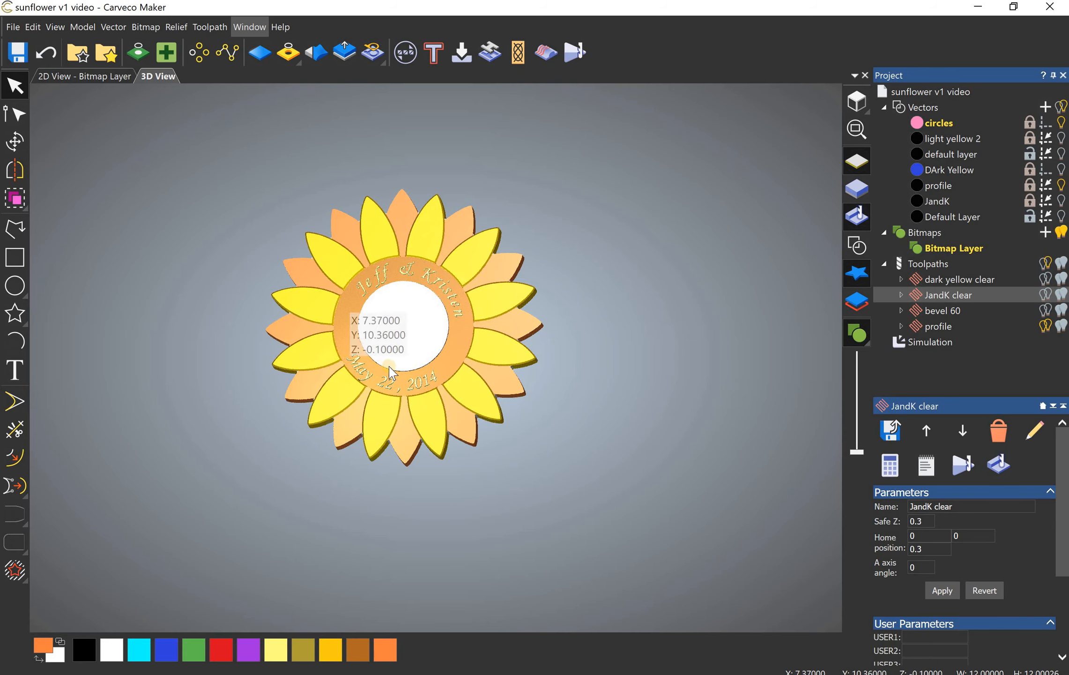
pyautogui.click(941, 310)
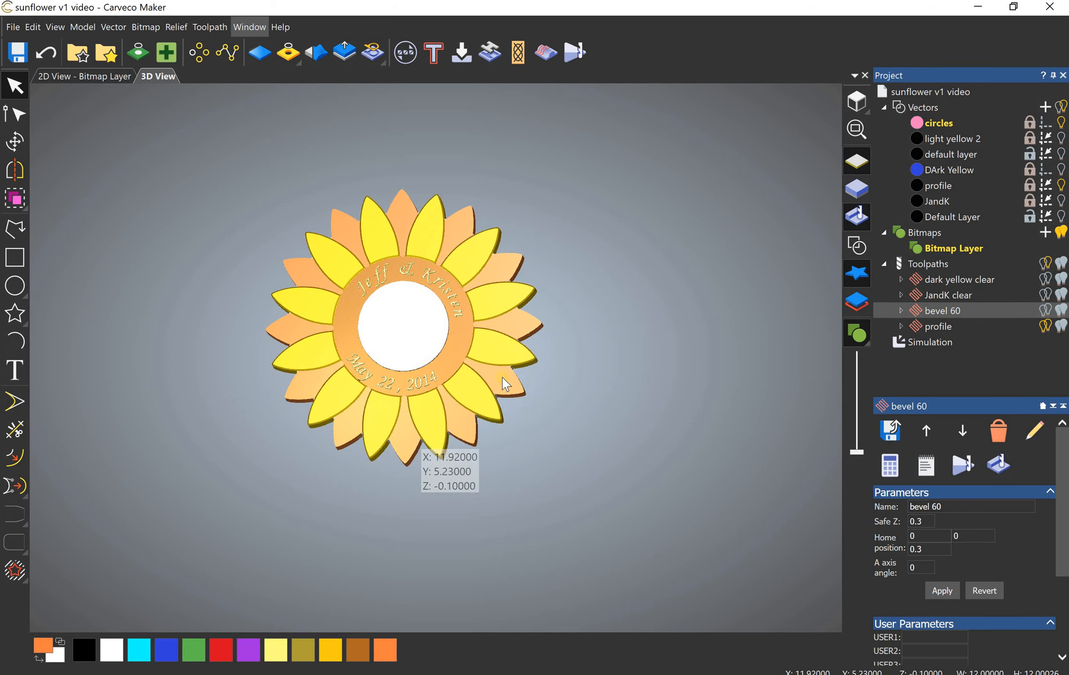
pyautogui.click(942, 327)
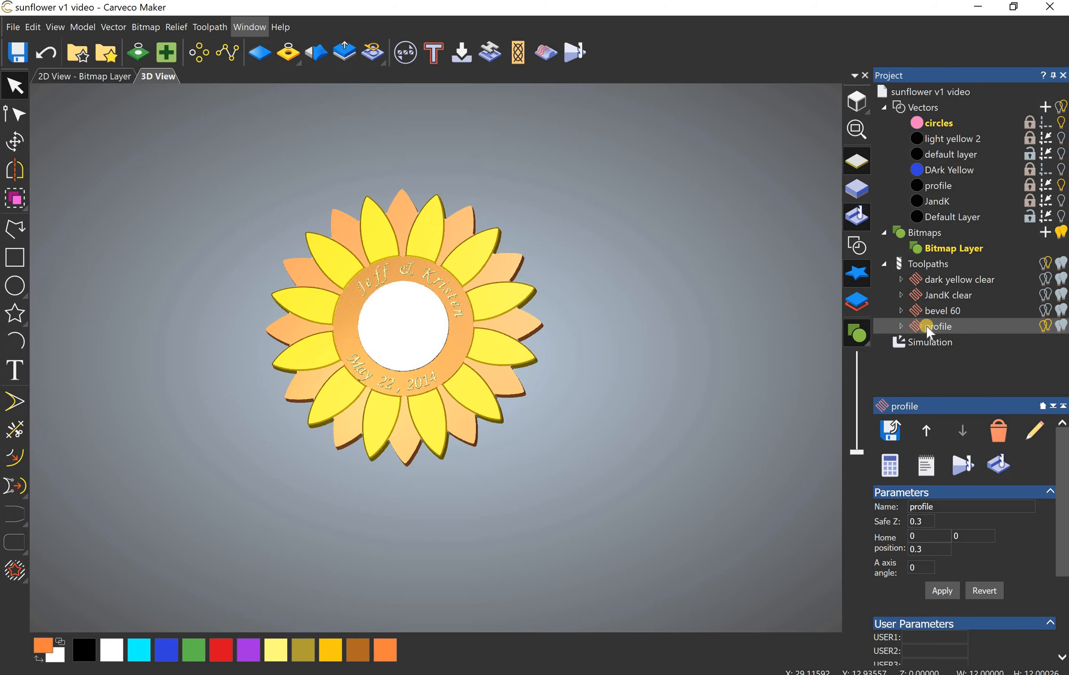
# Step: Open the save settings for the complete Toolpaths group
pyautogui.click(927, 264)
pyautogui.rightClick(927, 264)
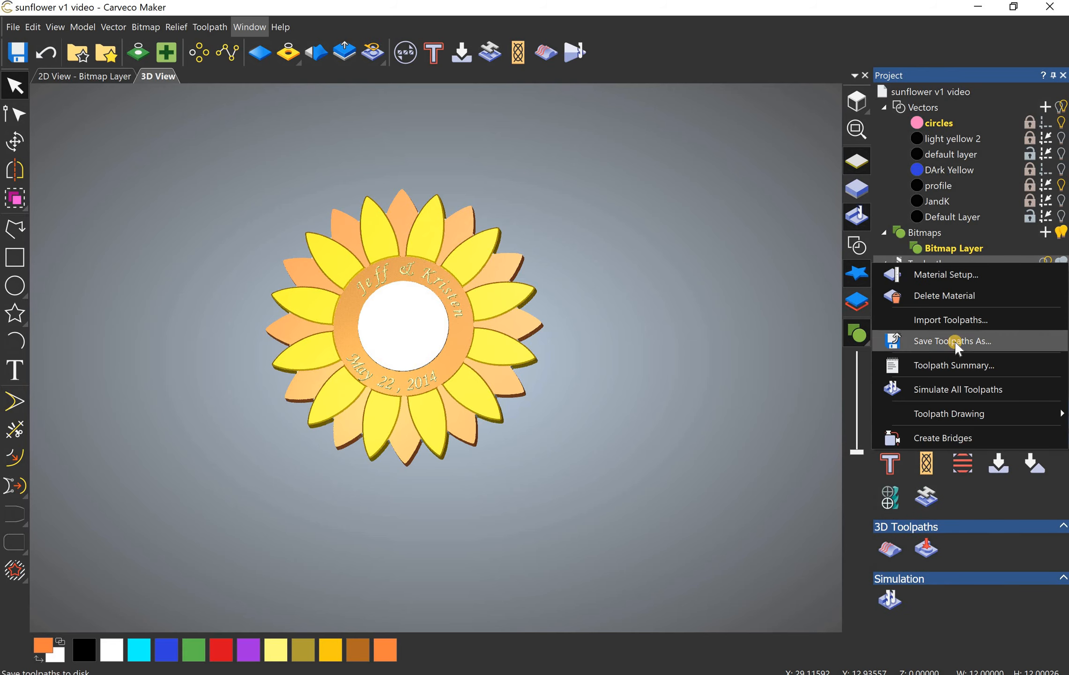
pyautogui.click(917, 261)
pyautogui.rightClick(949, 279)
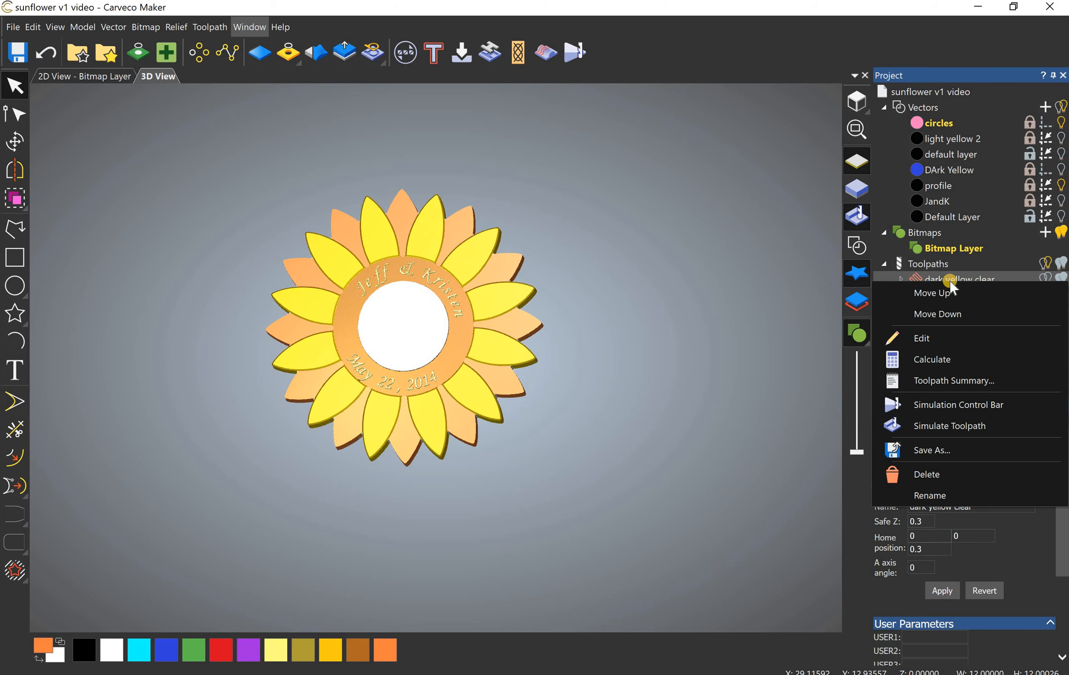
pyautogui.click(922, 263)
pyautogui.rightClick(917, 261)
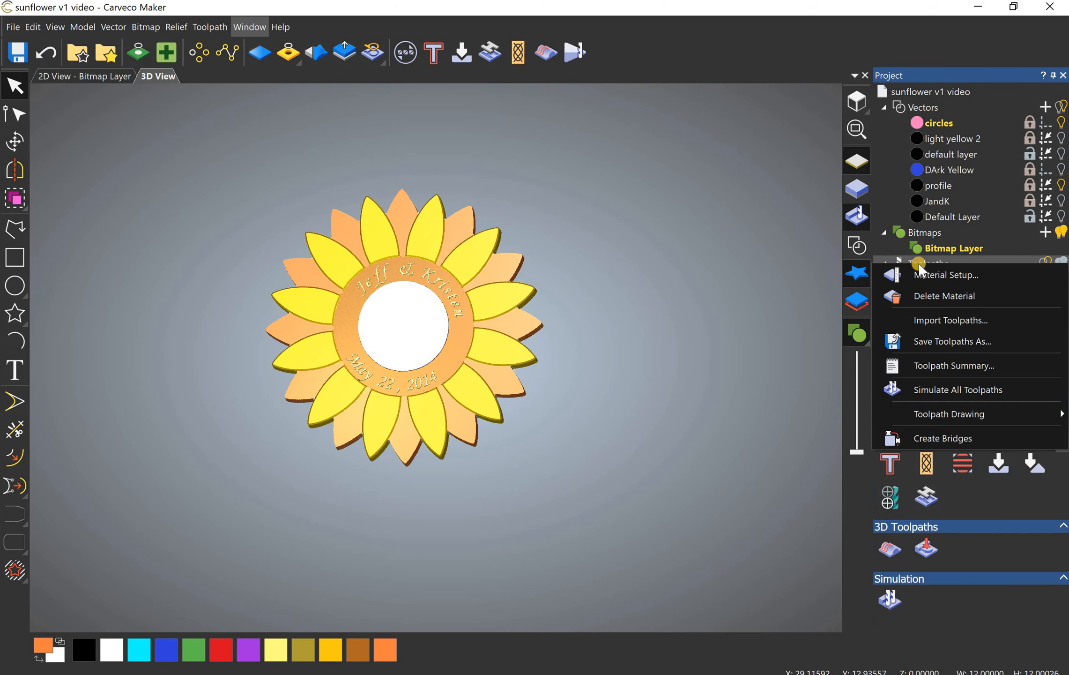
pyautogui.click(984, 338)
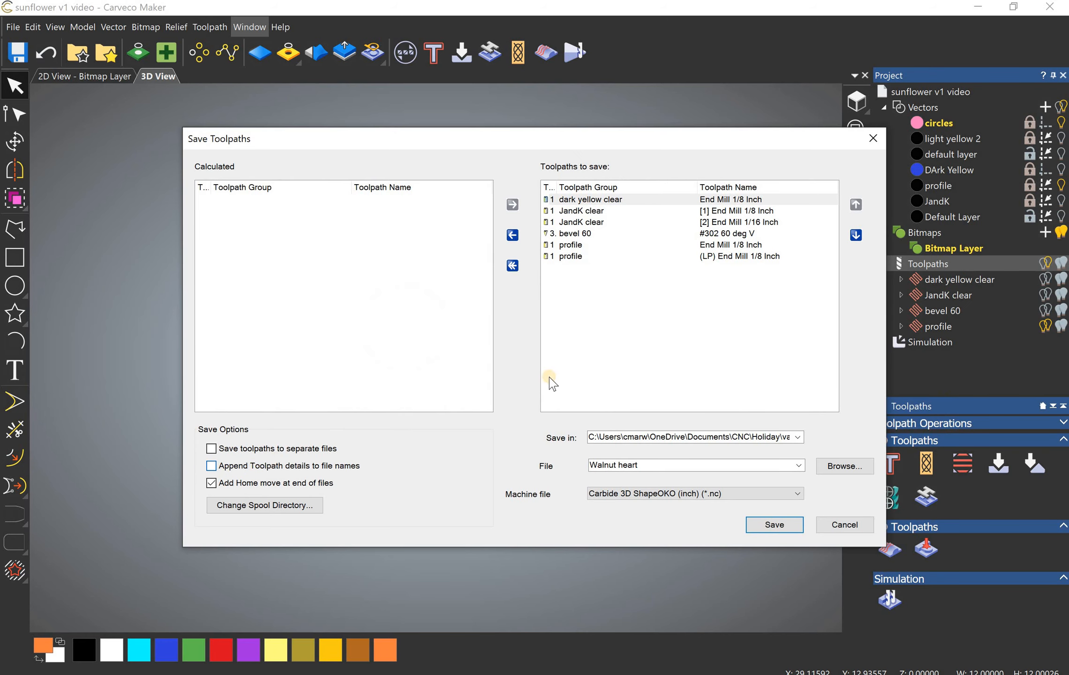
# Step: Turn on saving toolpaths to separate files and appending toolpath details to the file names
pyautogui.click(604, 209)
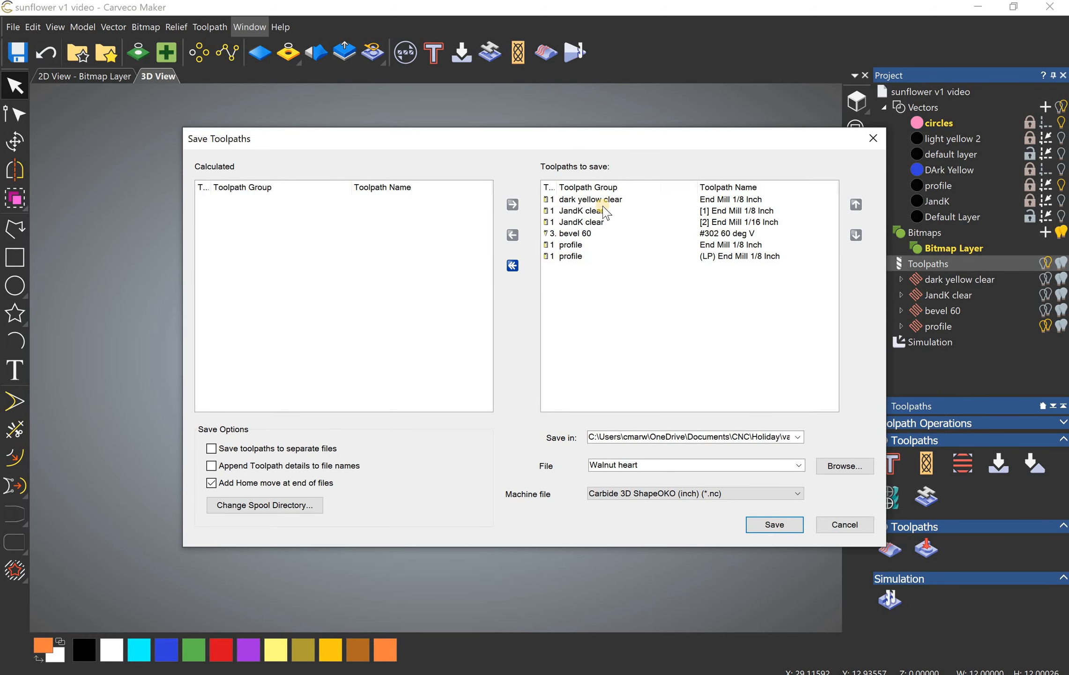
pyautogui.click(603, 204)
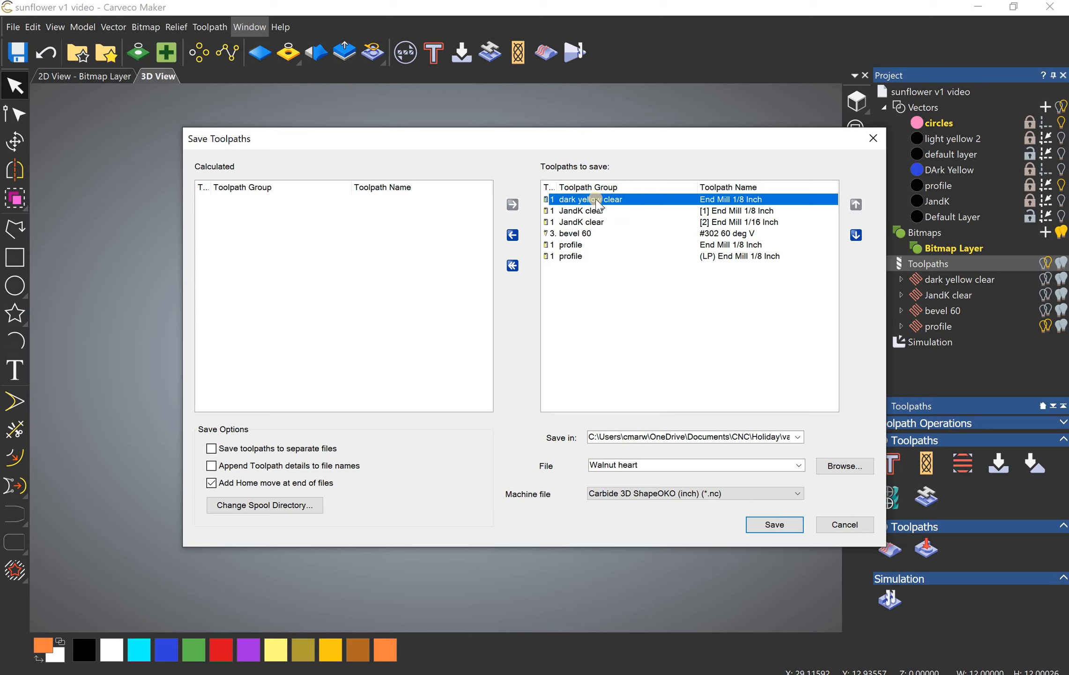
pyautogui.click(270, 466)
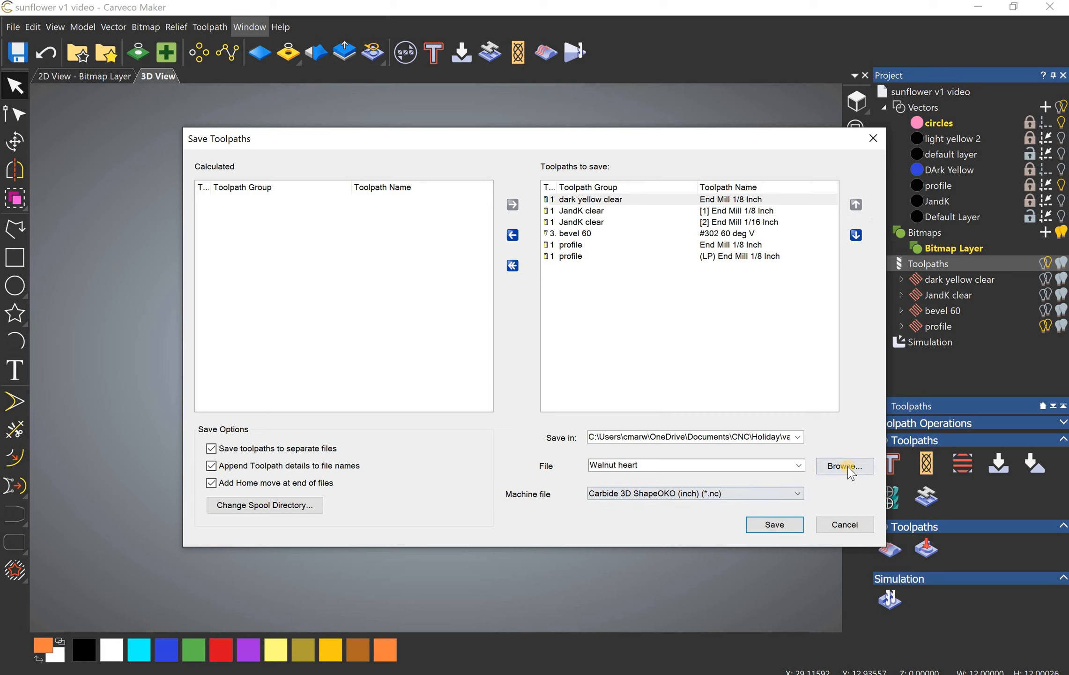
# Step: Look over the current toolpath save folder and the list of machine file formats around Carbide 3D ShapeOKO (inch)
pyautogui.click(778, 495)
pyautogui.click(842, 487)
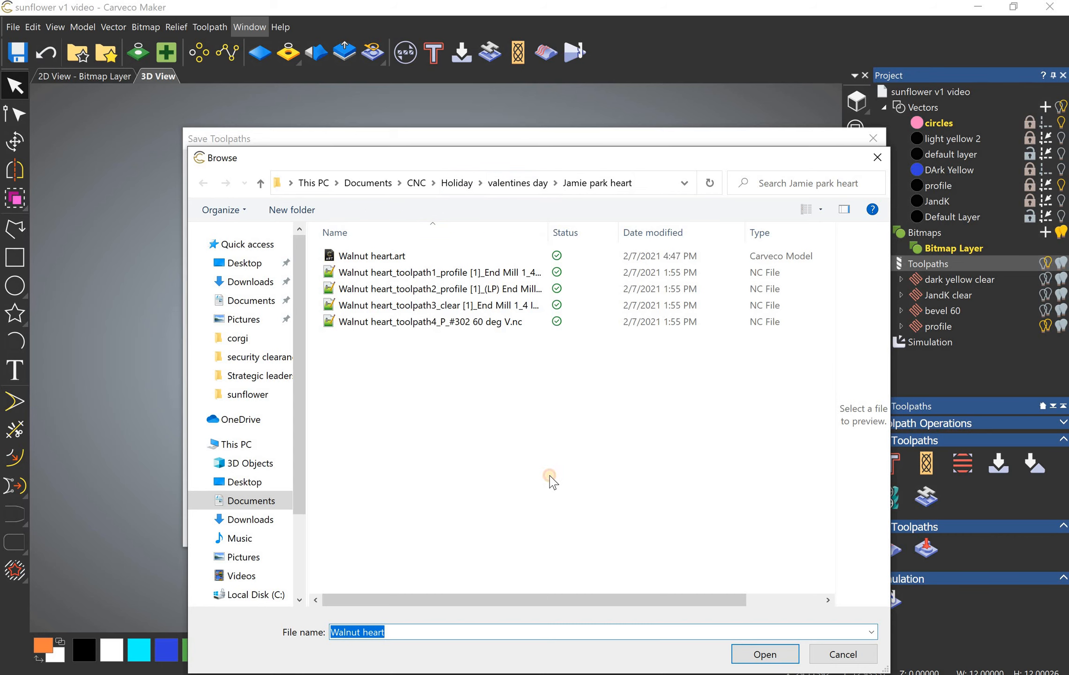
pyautogui.click(549, 474)
pyautogui.click(877, 158)
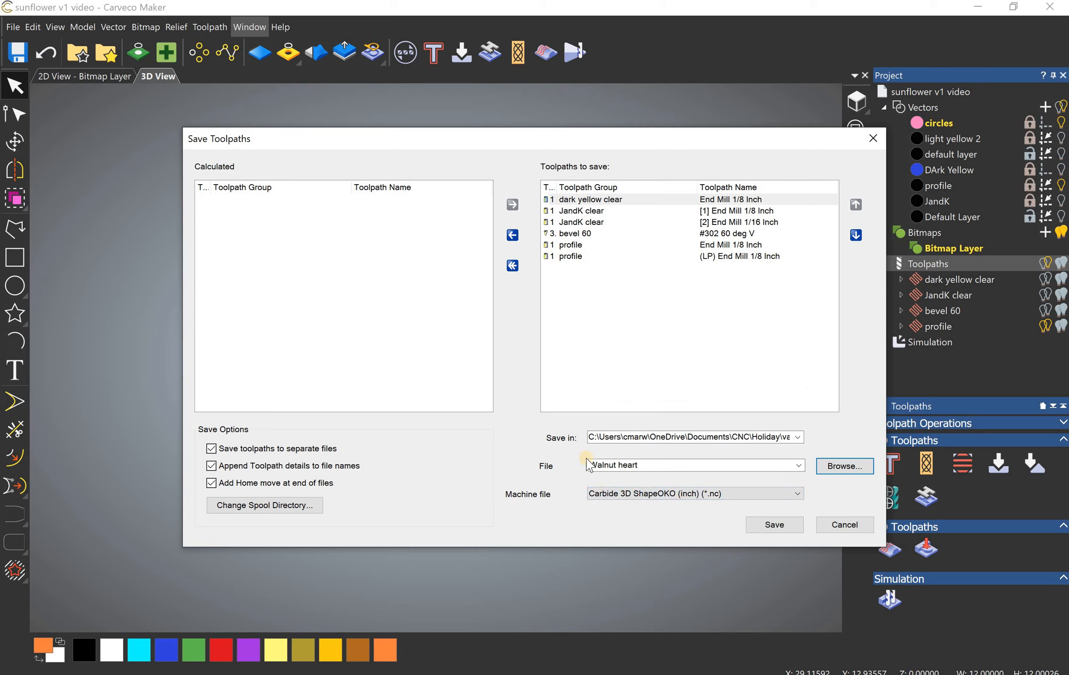
pyautogui.click(673, 496)
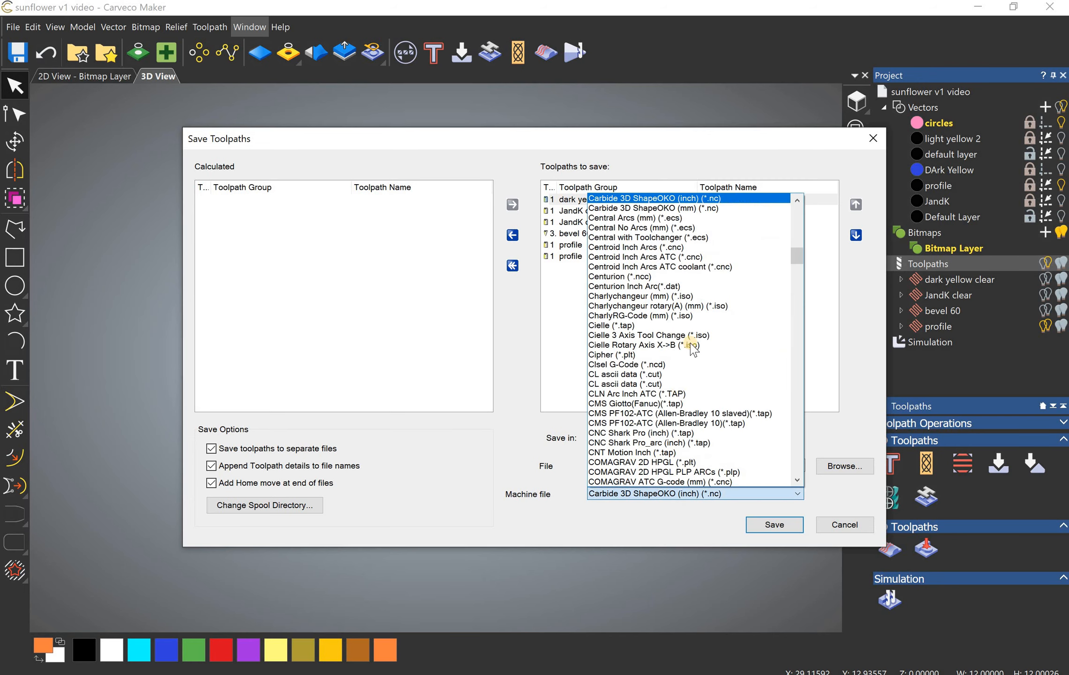
pyautogui.moveTo(797, 256)
pyautogui.mouseDown()
pyautogui.moveTo(788, 469)
pyautogui.moveTo(776, 304)
pyautogui.moveTo(795, 231)
pyautogui.moveTo(795, 244)
pyautogui.mouseUp()
pyautogui.scroll(-8, 777, 308)
pyautogui.scroll(-3, 656, 323)
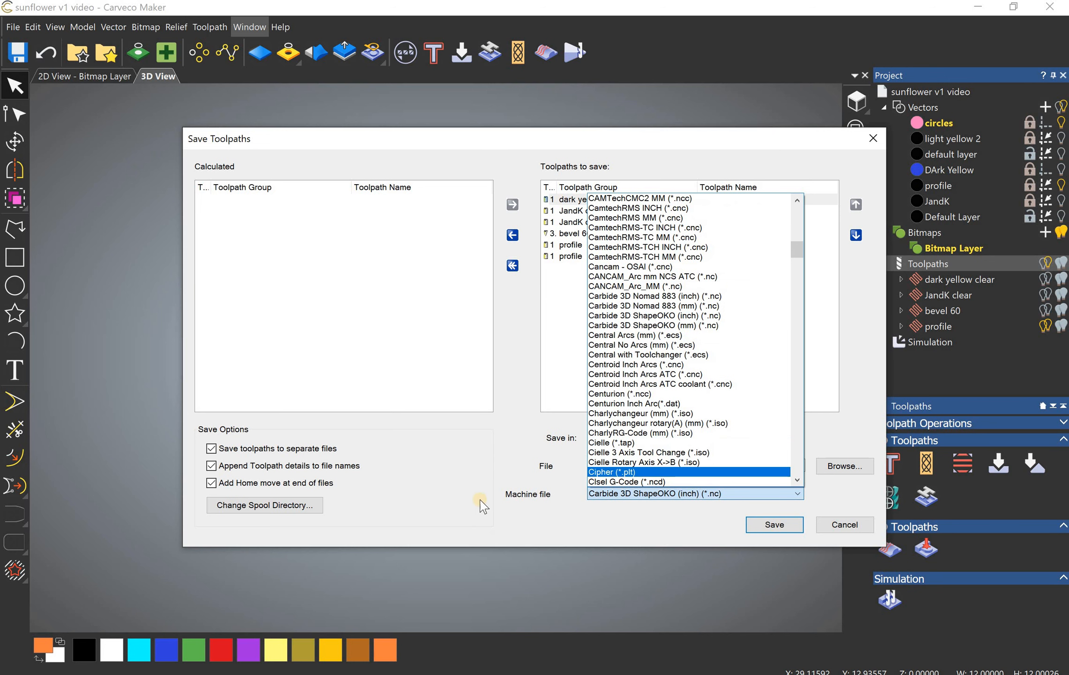
pyautogui.click(530, 512)
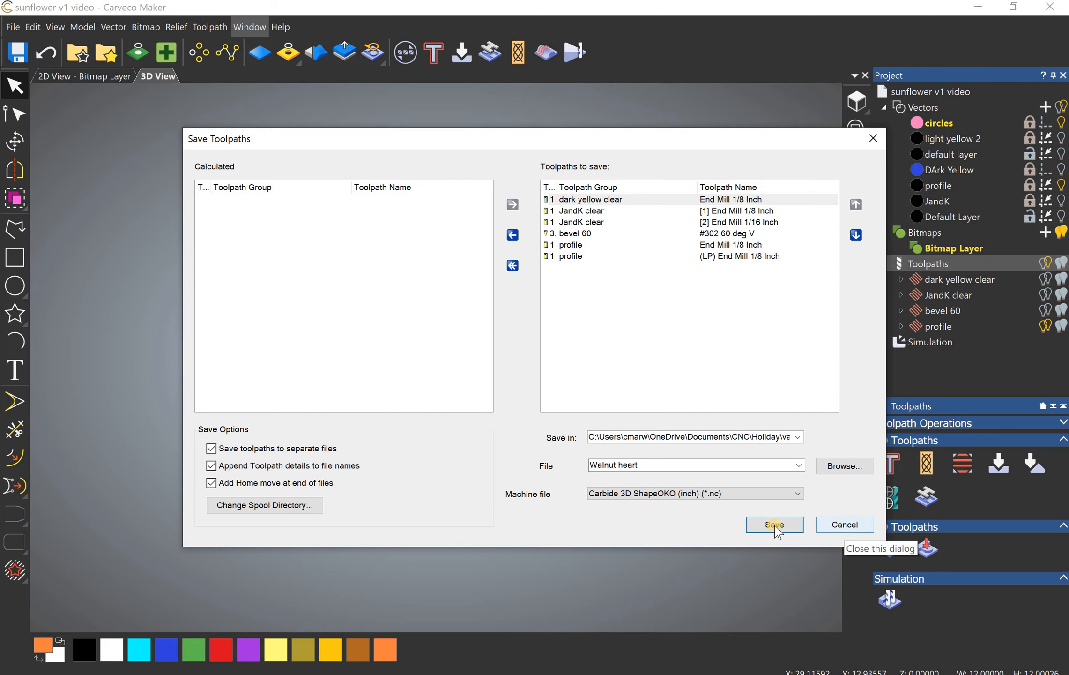
# Step: Browse for a save location and go to the sunflower folder under CNC, images from shutterstock
pyautogui.click(838, 465)
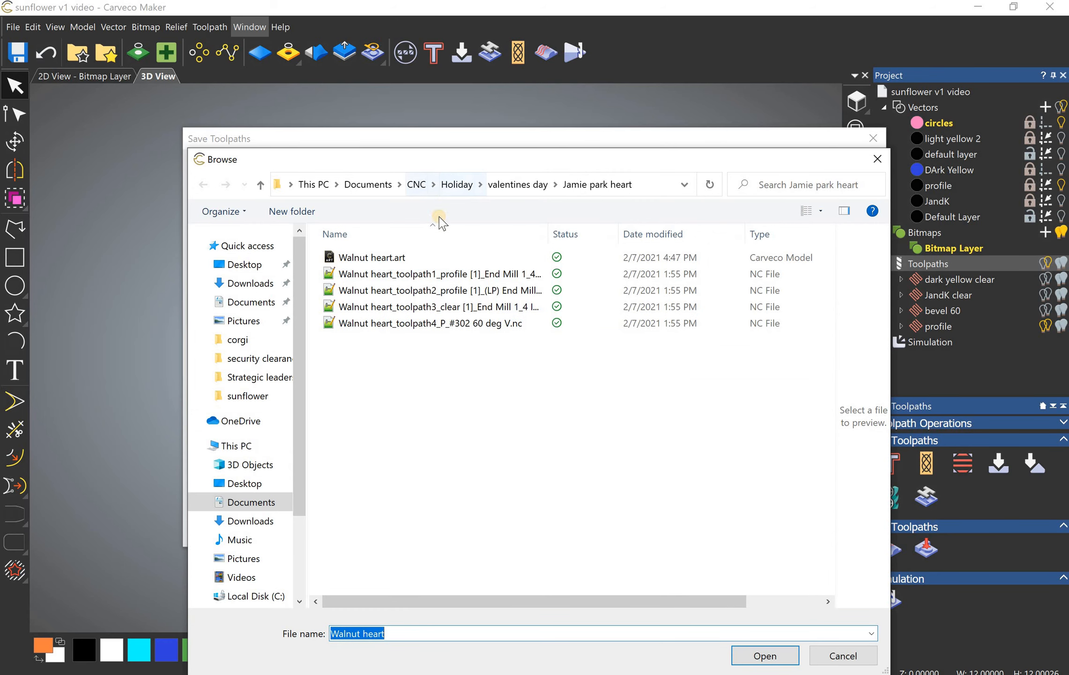
pyautogui.click(416, 182)
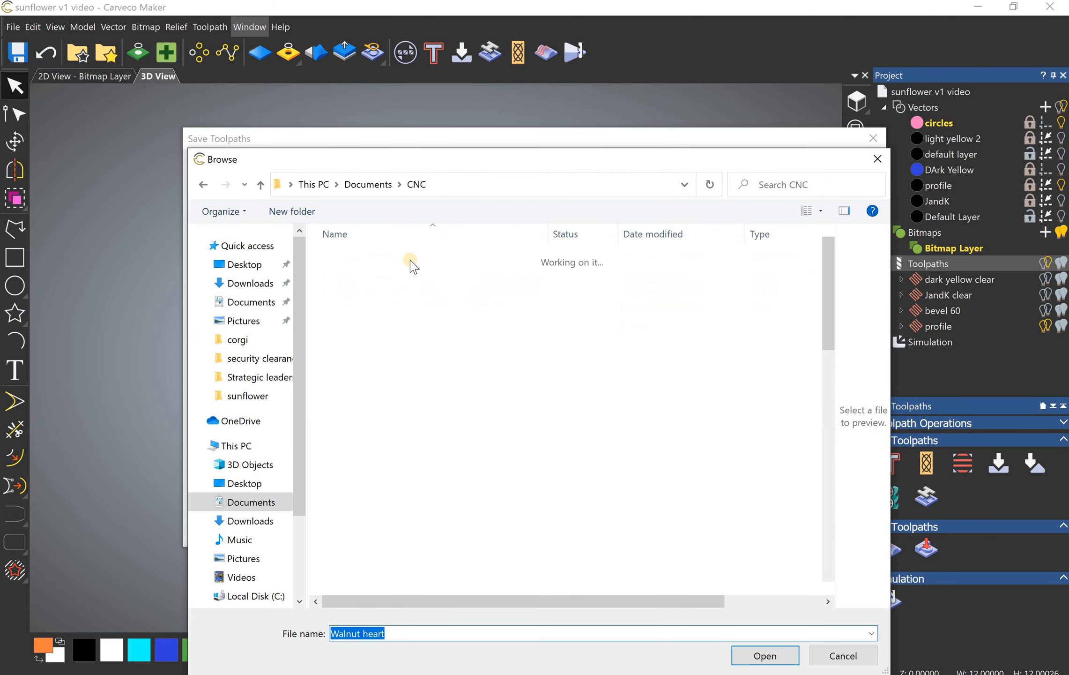
pyautogui.scroll(-2, 488, 436)
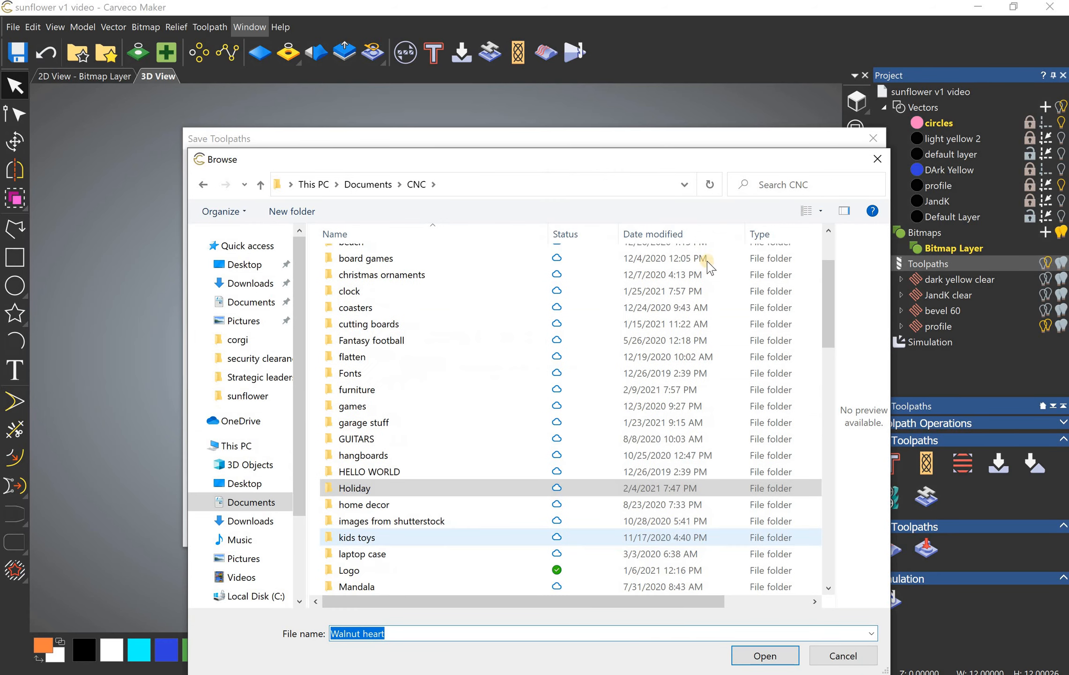
pyautogui.scroll(-1, 393, 490)
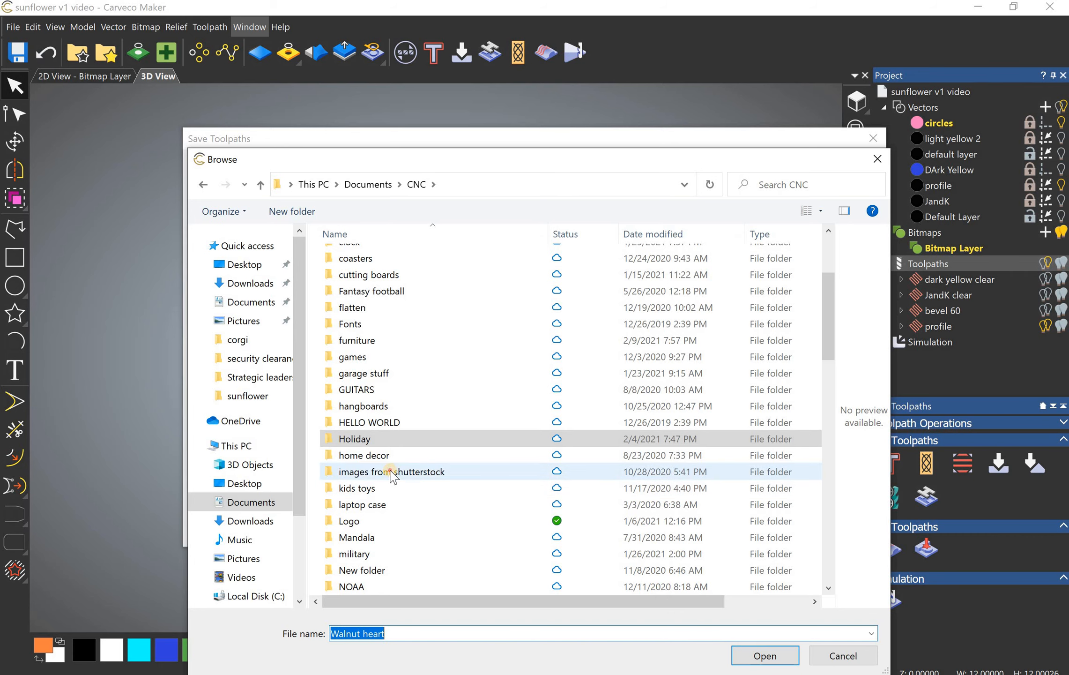
pyautogui.doubleClick(390, 471)
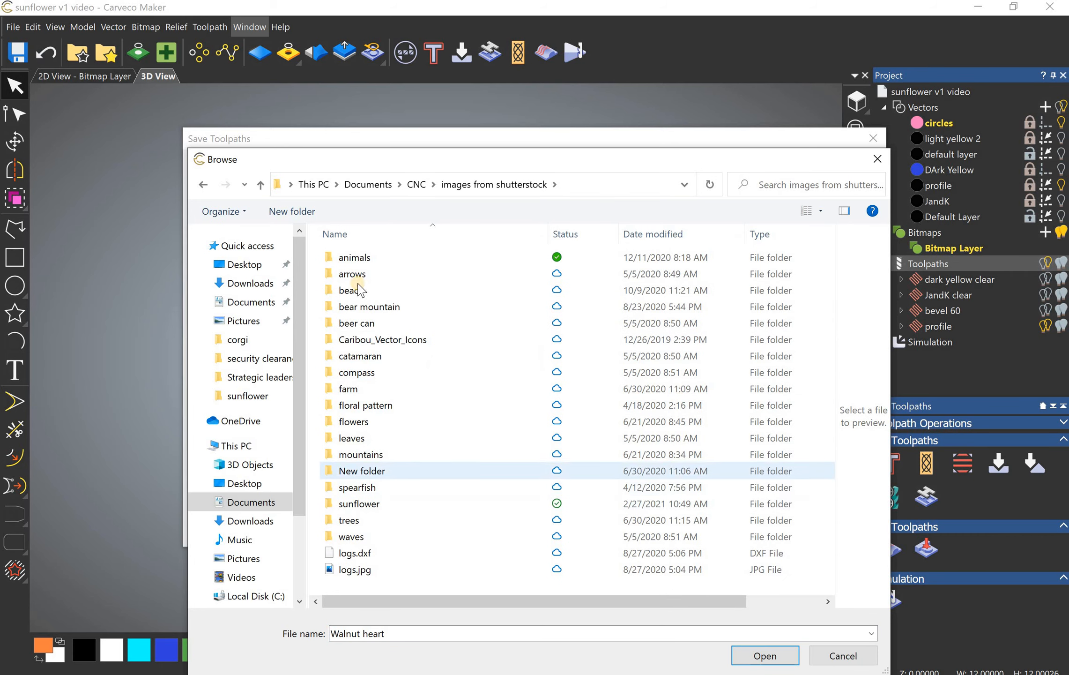
pyautogui.doubleClick(359, 504)
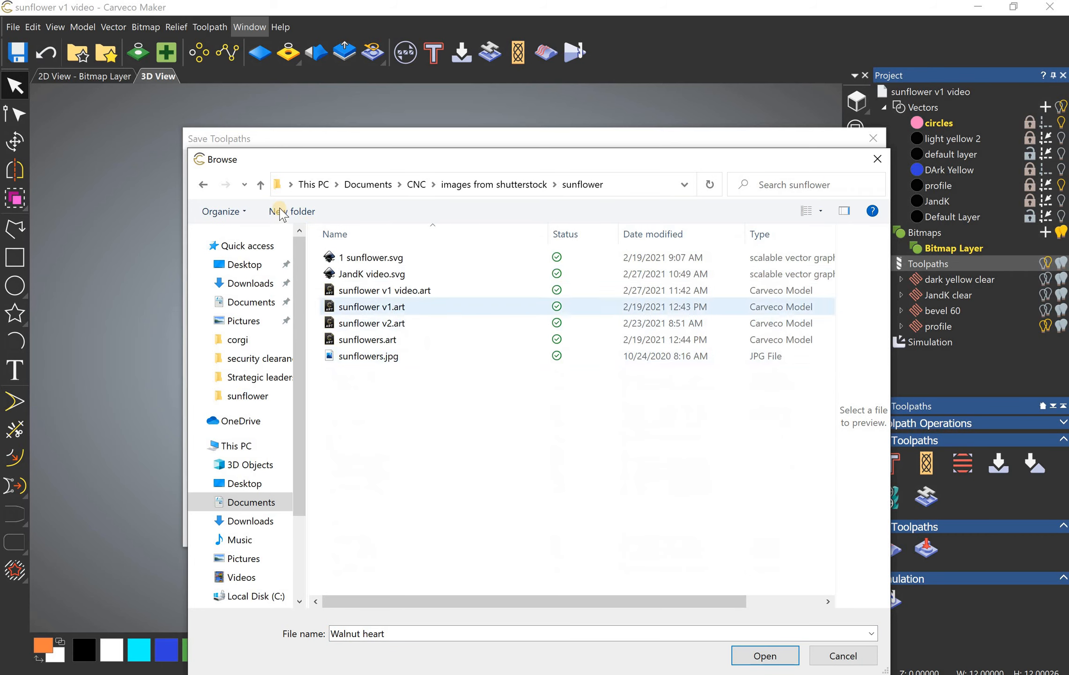
# Step: Create a new folder with the default name inside the sunflower folder and open it
pyautogui.click(280, 213)
pyautogui.click(465, 259)
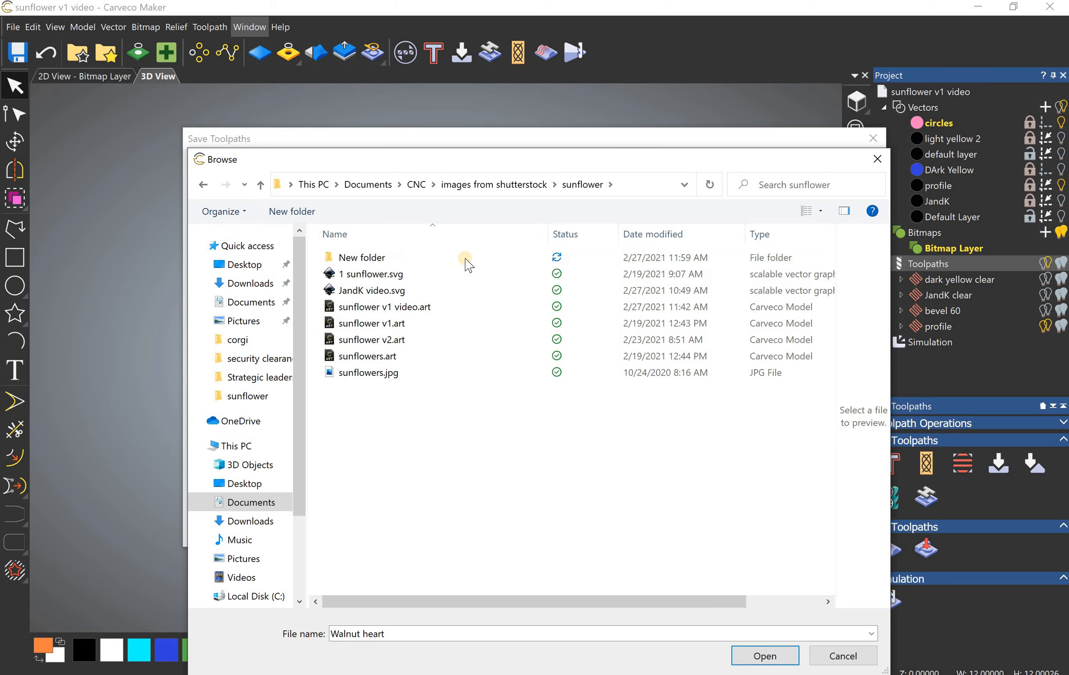
pyautogui.doubleClick(467, 263)
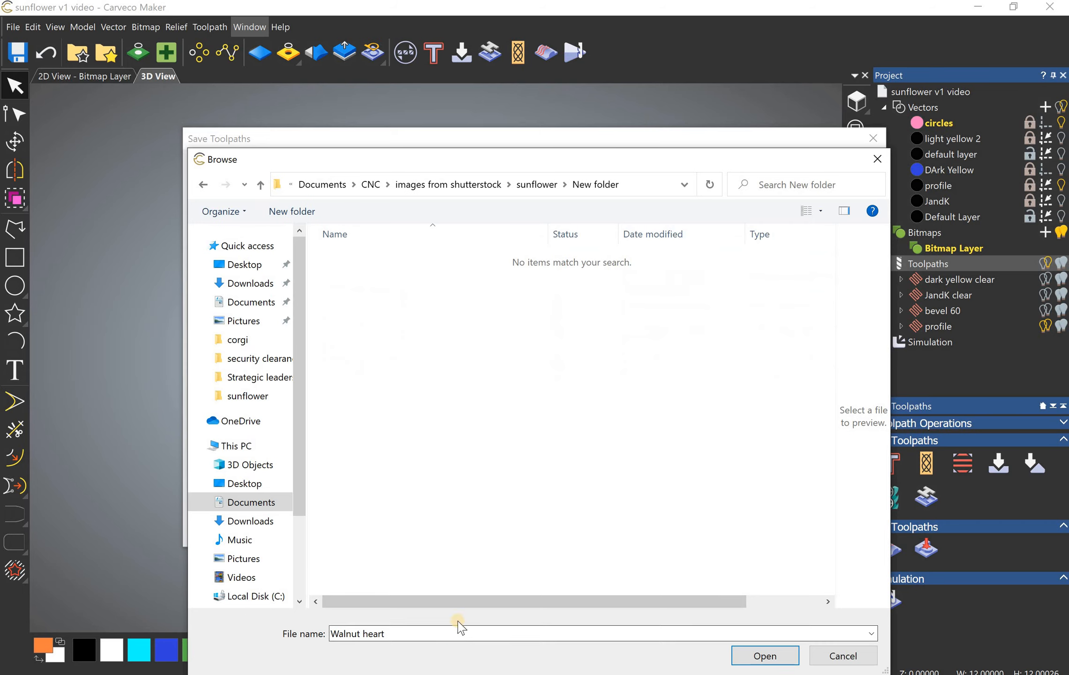
# Step: Set the toolpath file name to sun, accept the new save location, and close the toolpath save settings
pyautogui.hotkey('ctrl', 'a')
pyautogui.write('su')
pyautogui.click(765, 655)
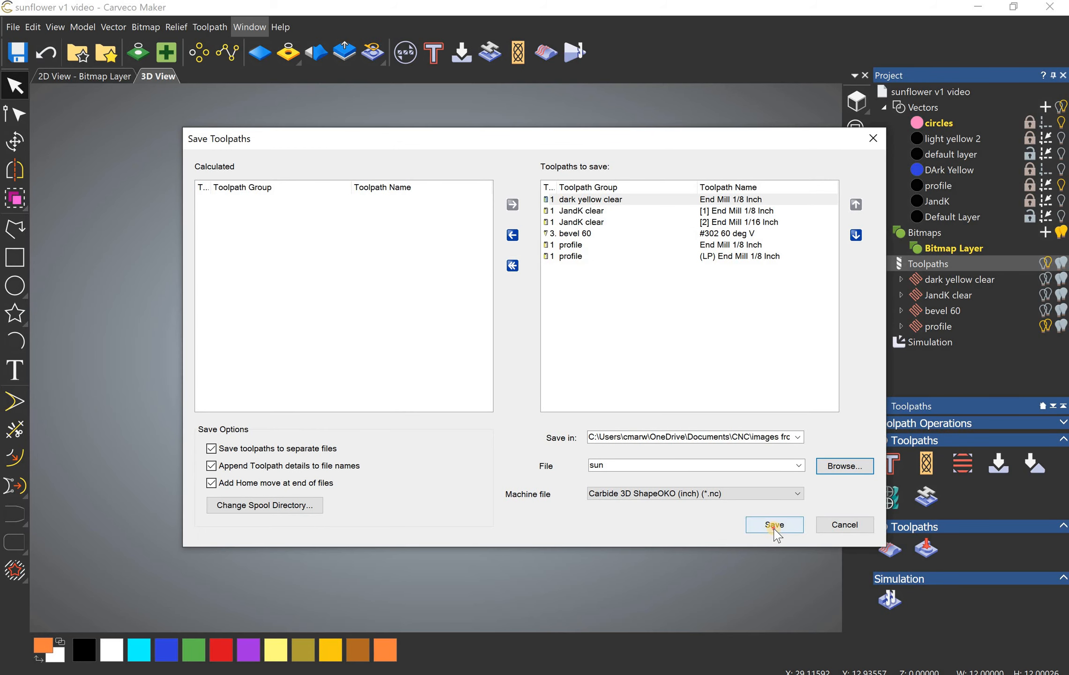
pyautogui.click(875, 139)
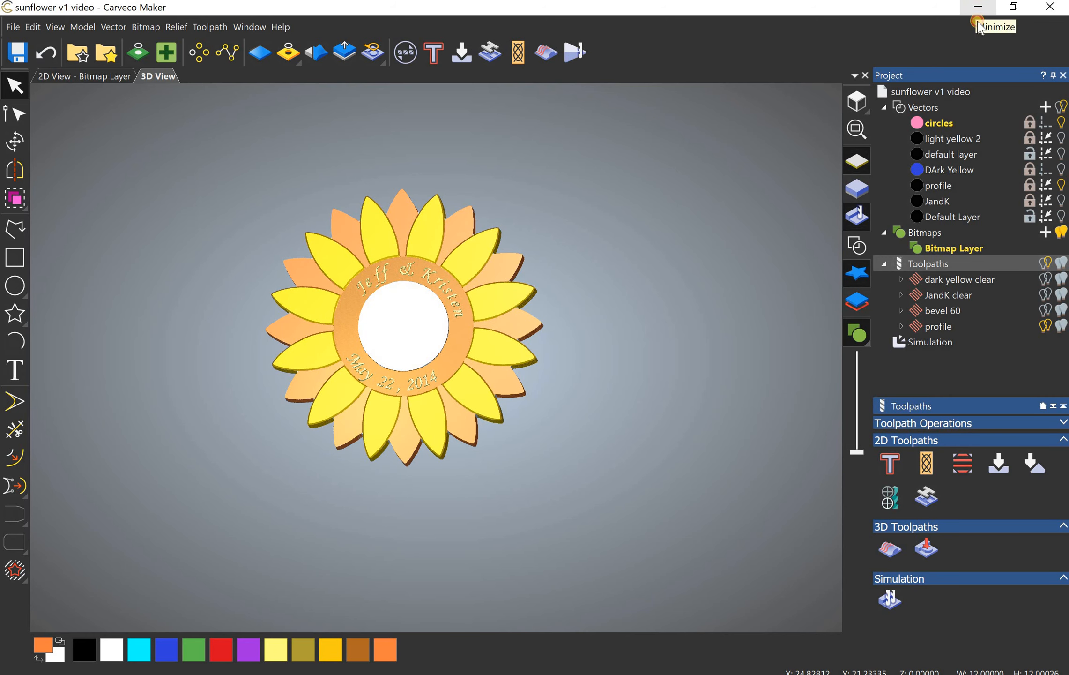
# Step: Switch to the flow chart presentation in PowerPoint and review its slides on design, toolpath setup and machining
pyautogui.click(980, 9)
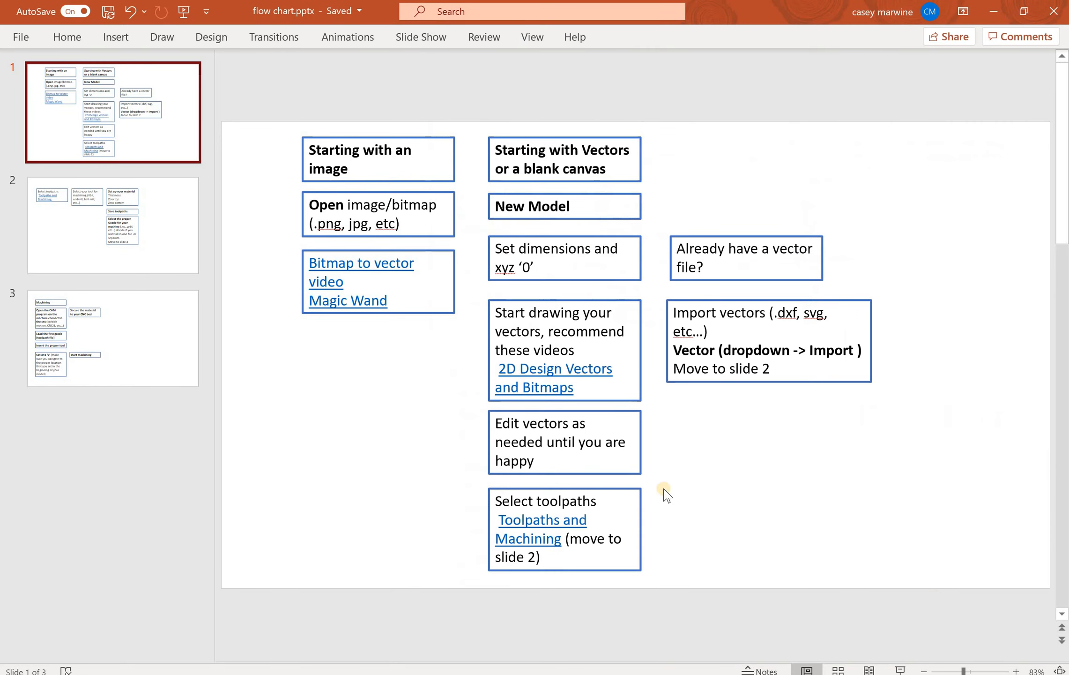
pyautogui.scroll(-1, 594, 512)
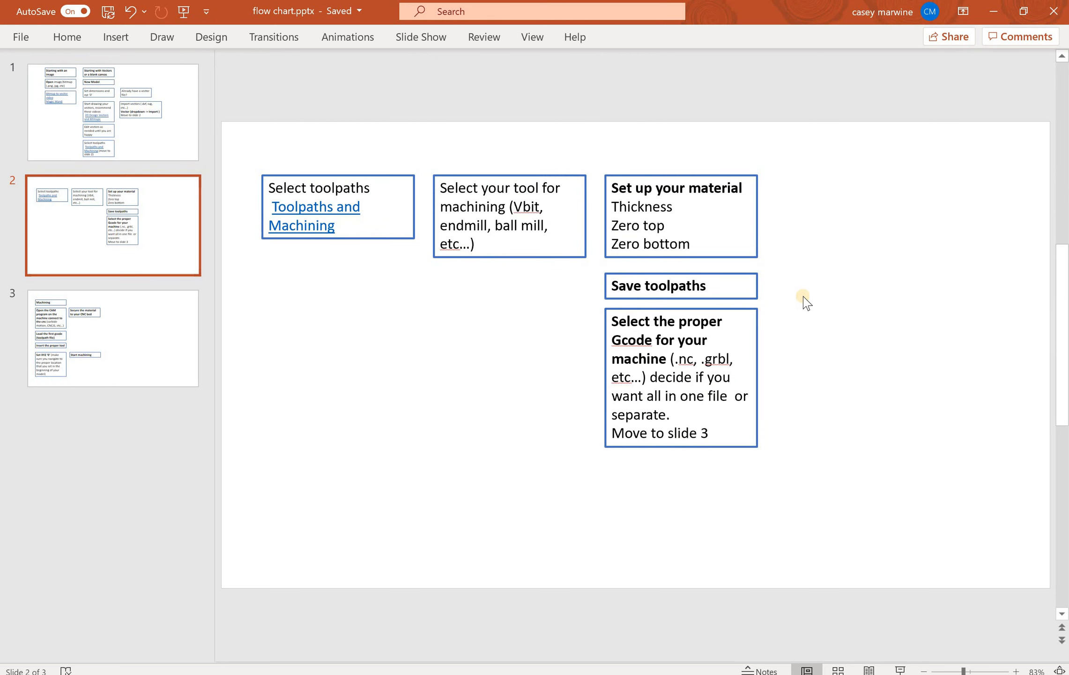
pyautogui.scroll(-1, 930, 510)
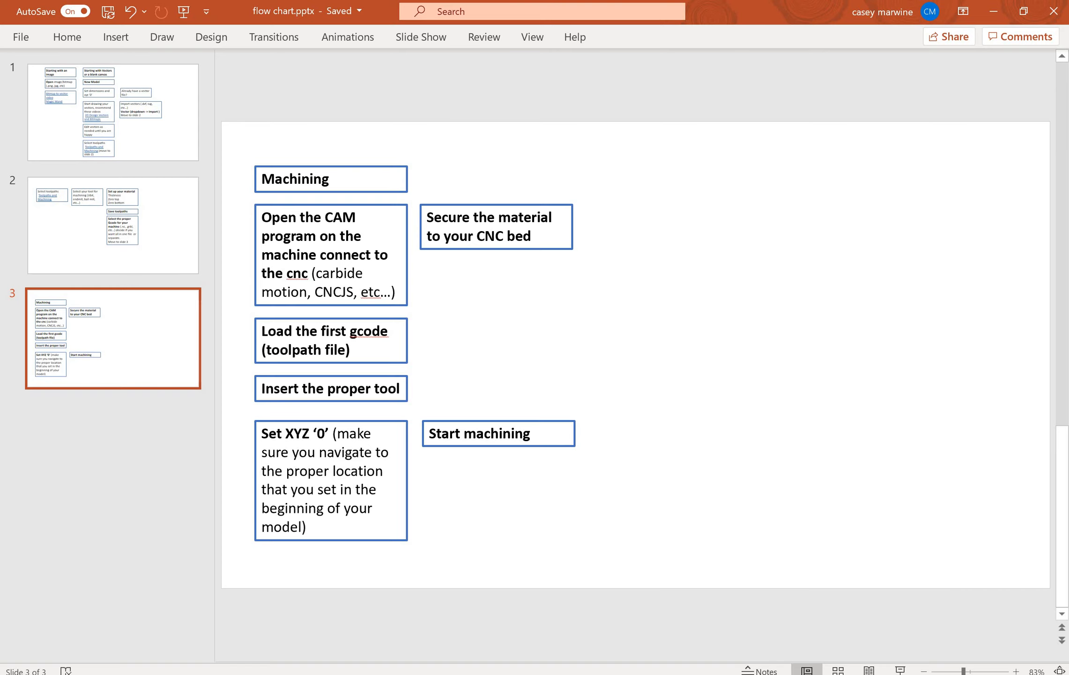
pyautogui.moveTo(402, 673)
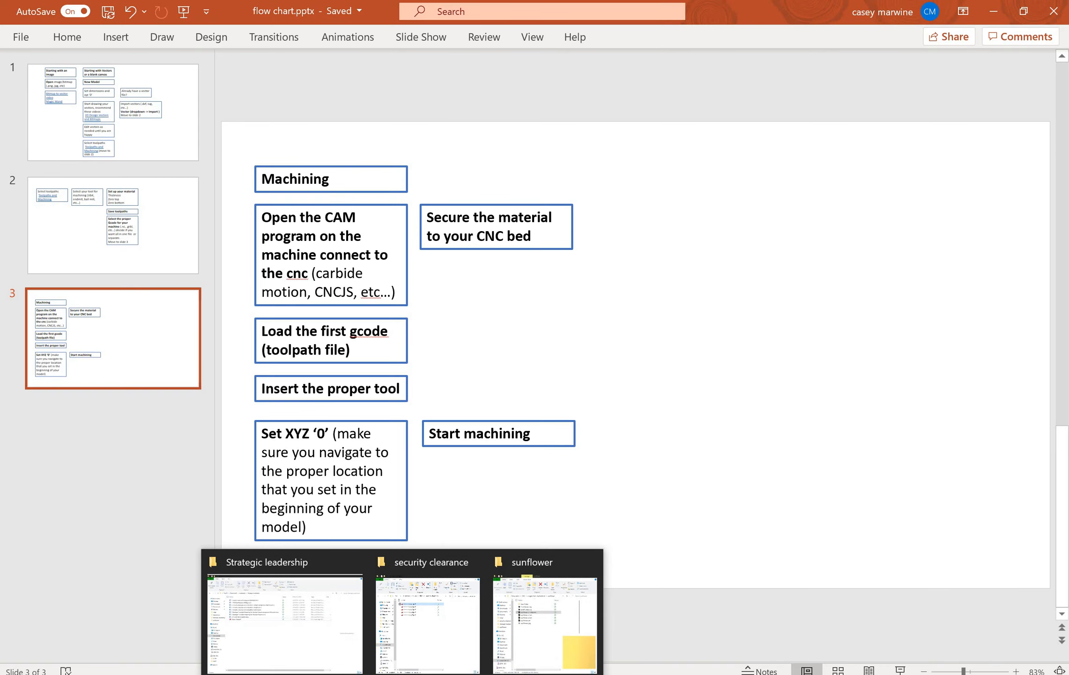